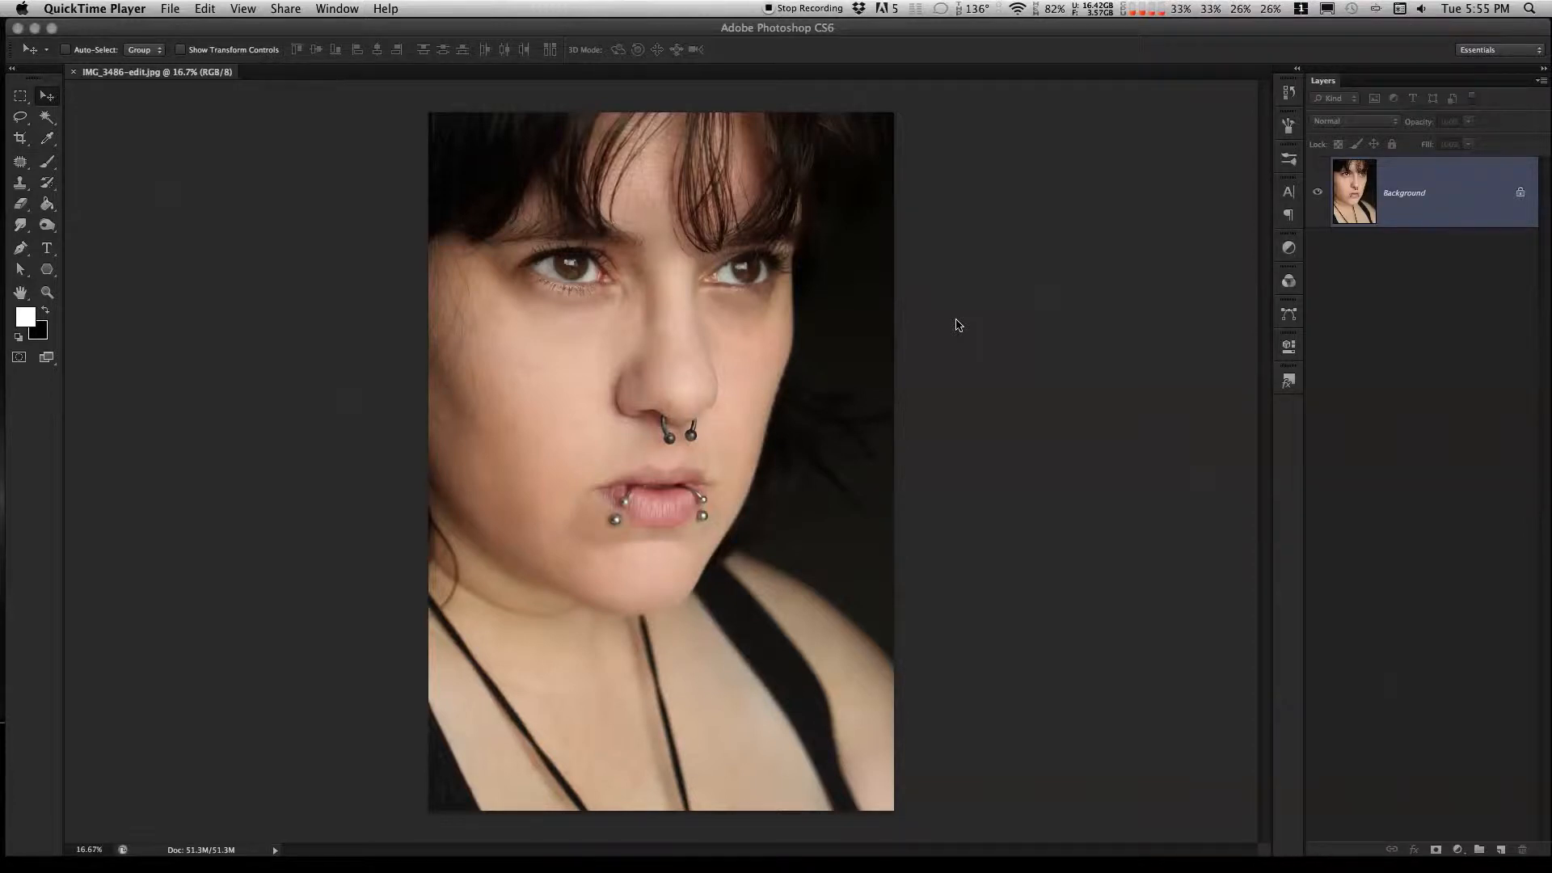
# Select the central iris area with the window reflection in the left-hand eye of the photo, using a freehand Lasso outline.
pyautogui.click(46, 293)
pyautogui.click(46, 293)
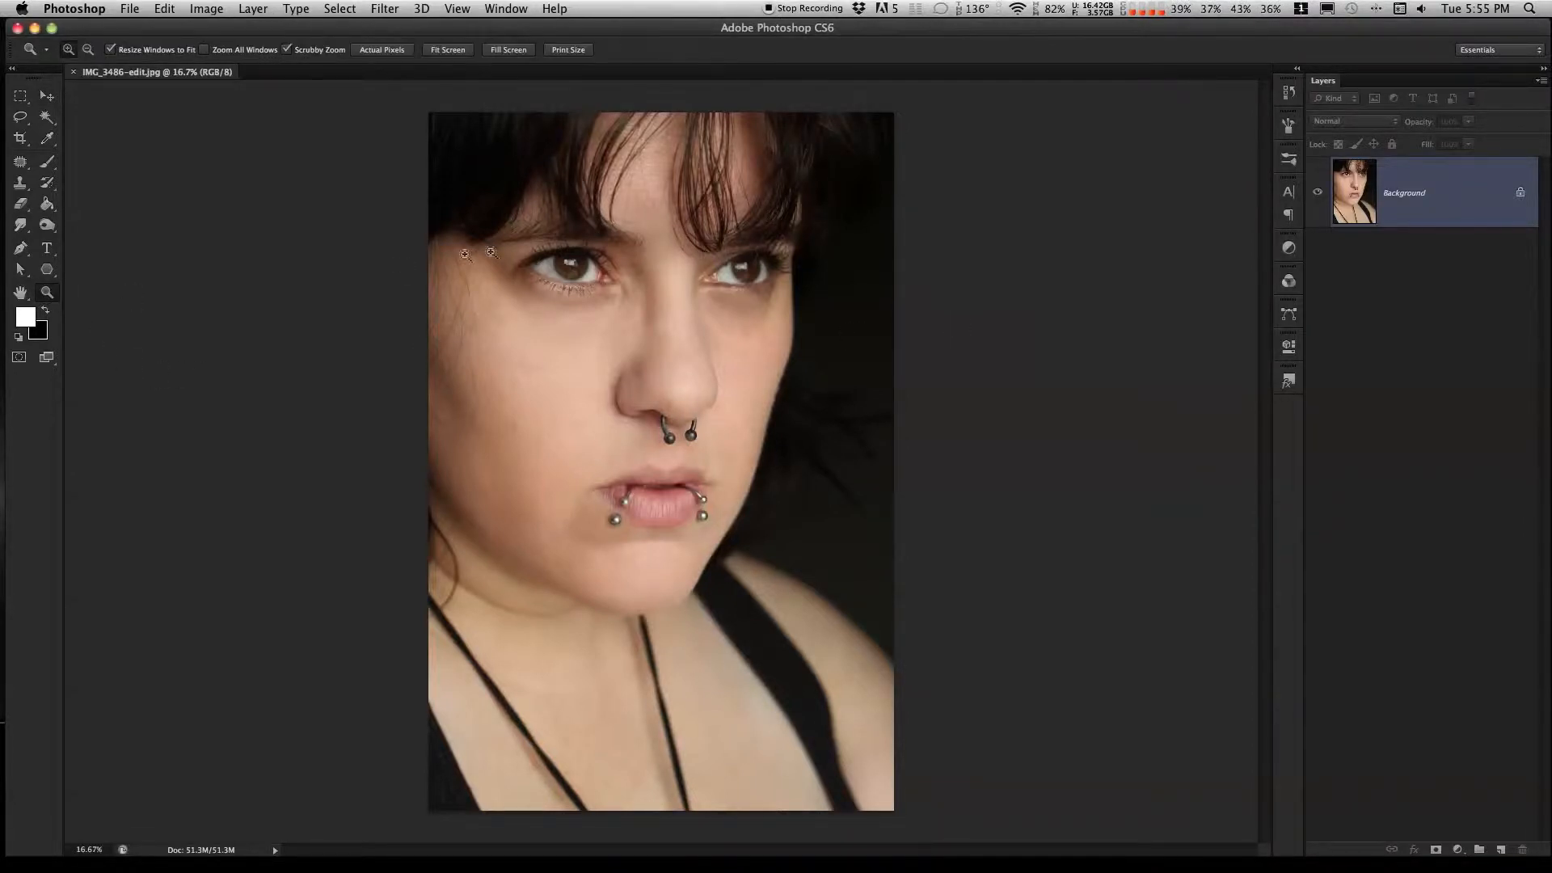
pyautogui.click(540, 267)
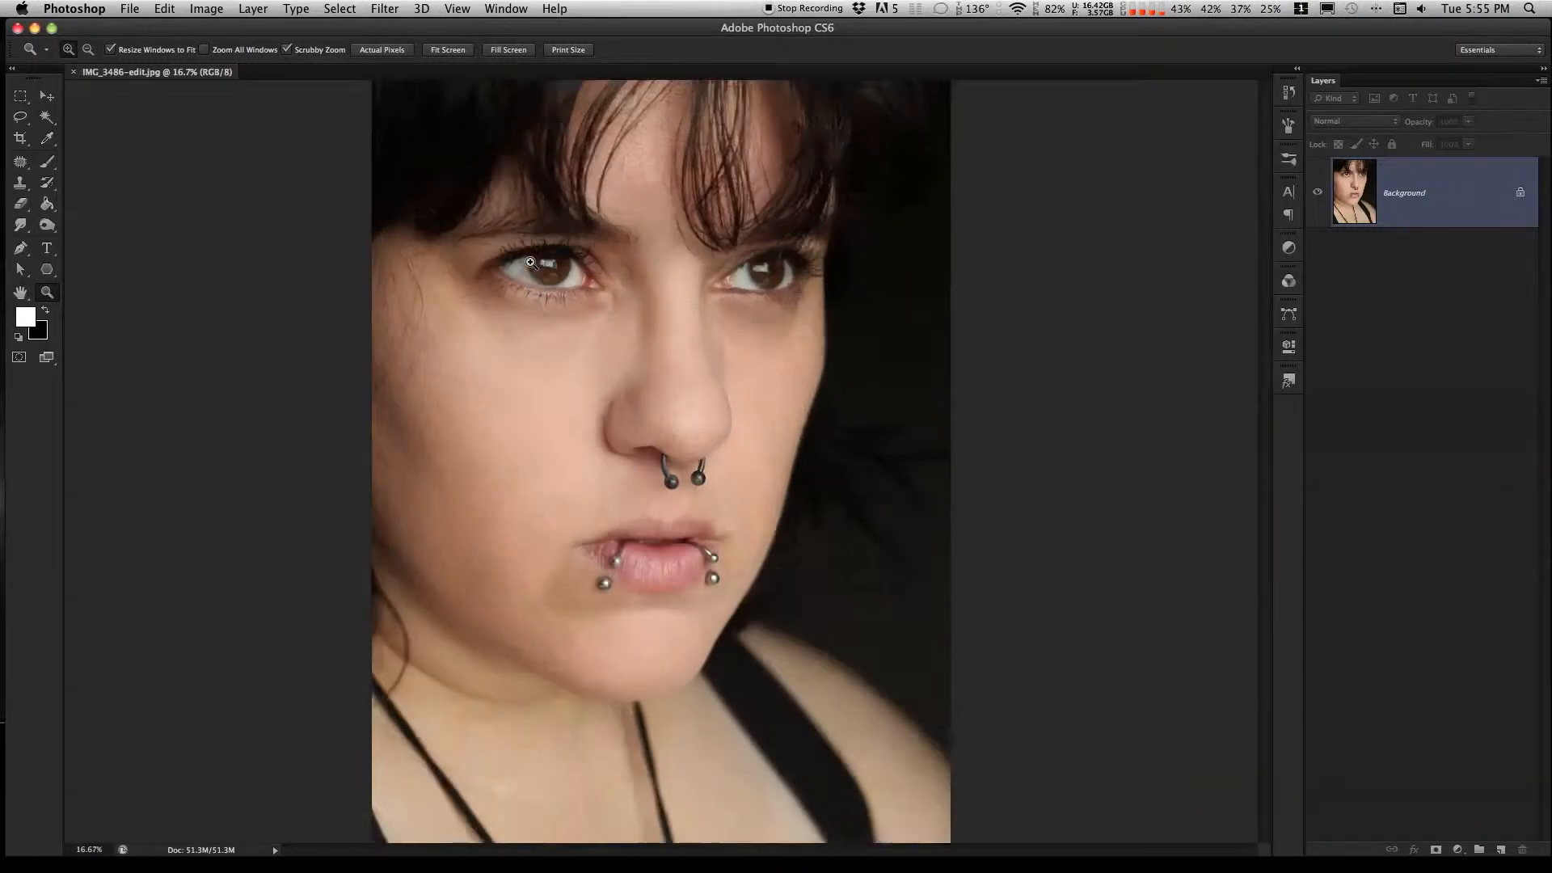
pyautogui.click(518, 256)
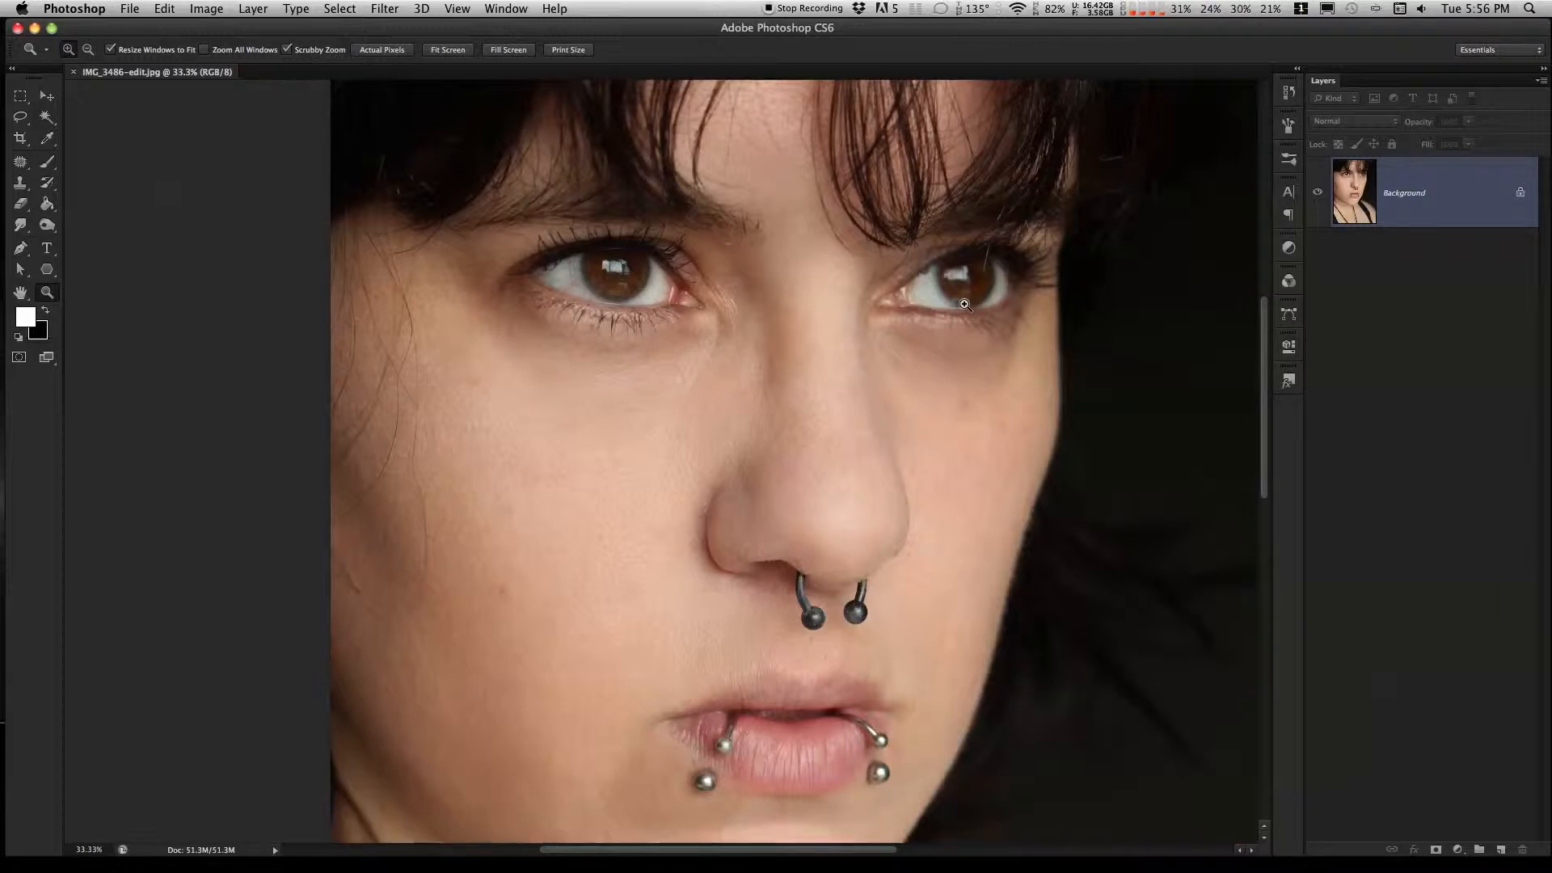
pyautogui.click(619, 265)
pyautogui.click(598, 258)
pyautogui.click(575, 250)
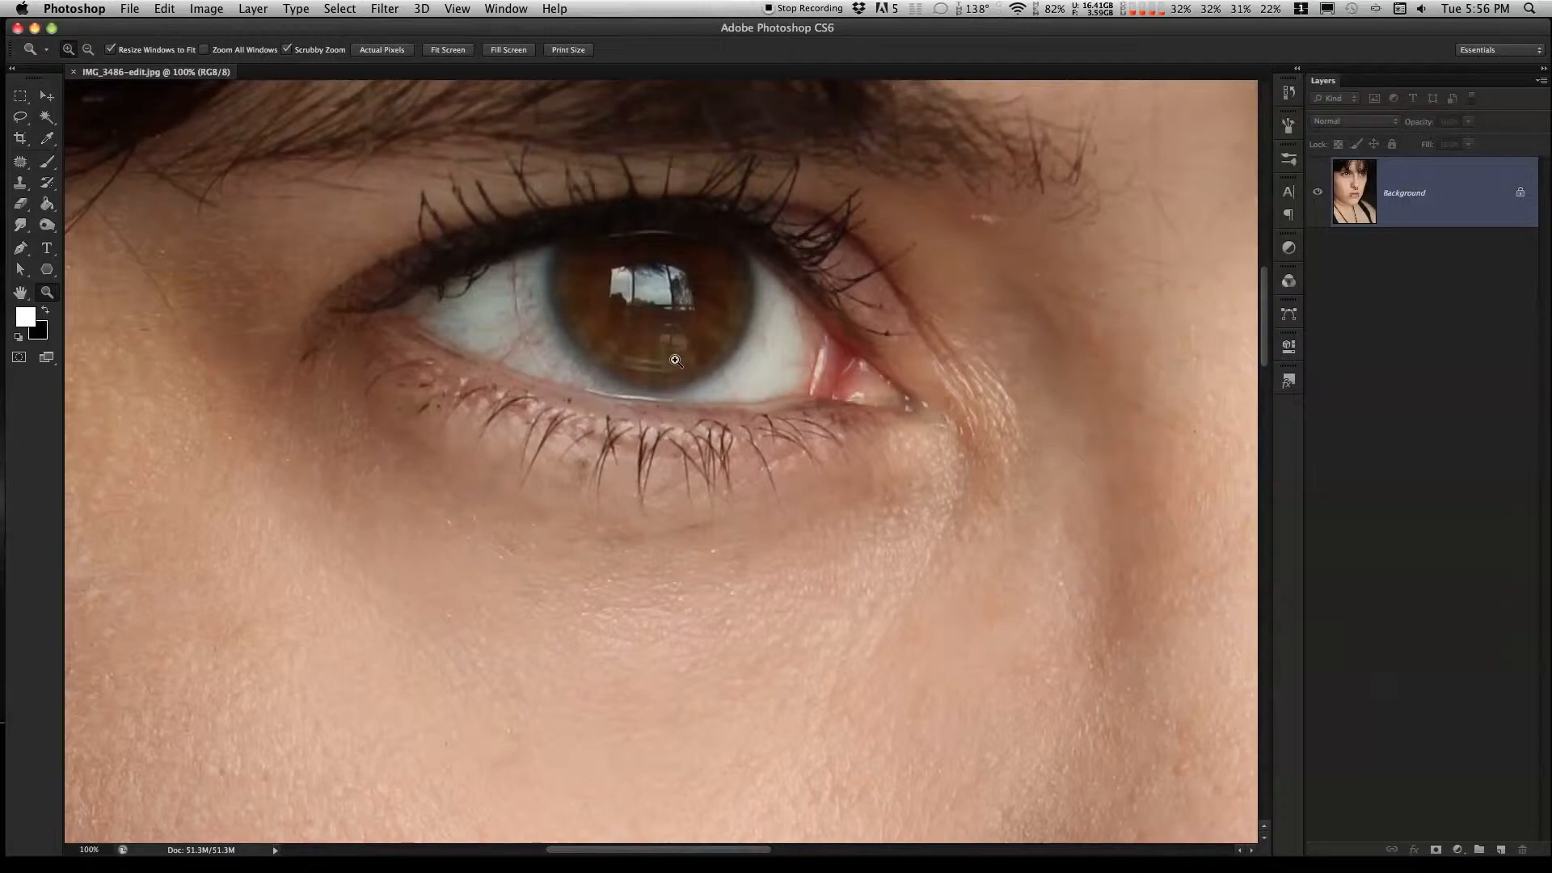
pyautogui.click(20, 117)
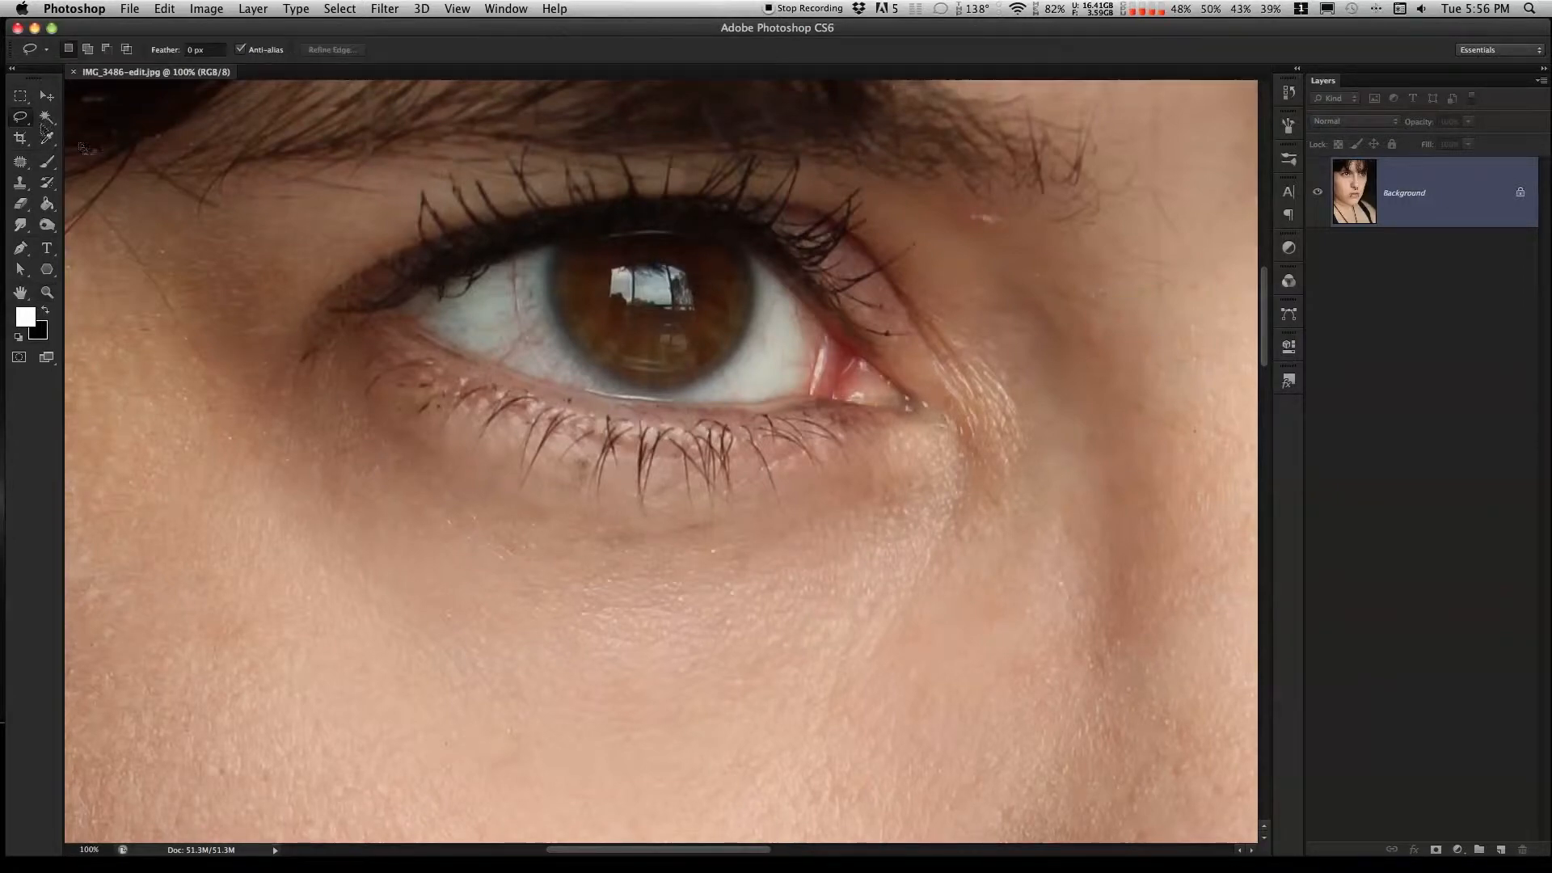
pyautogui.hscroll(-3, 17, 121)
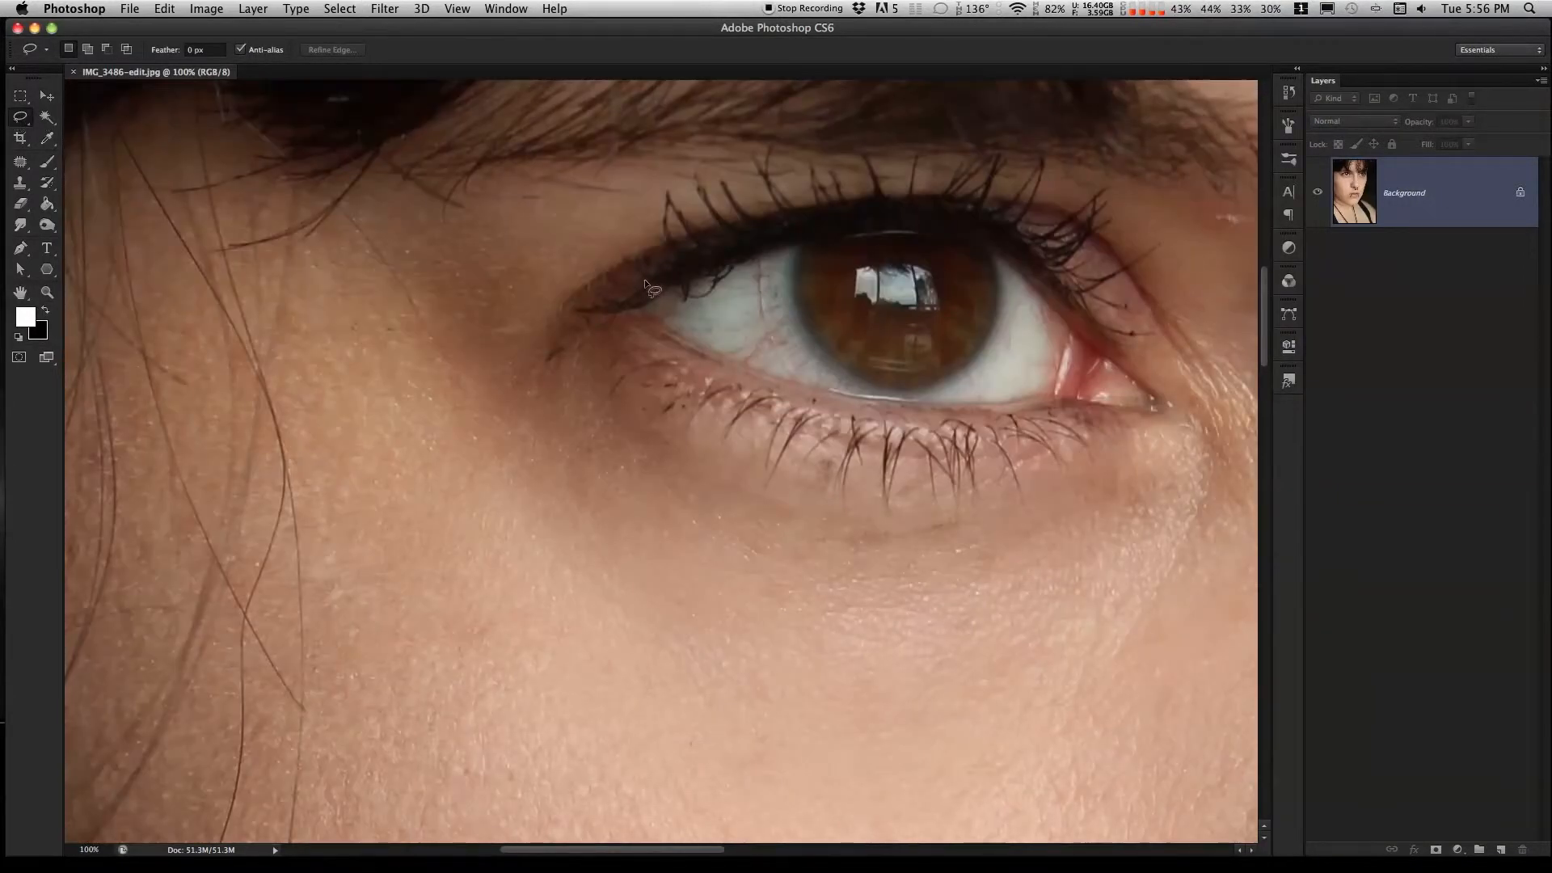
pyautogui.hscroll(6, 645, 283)
pyautogui.hscroll(-3, 645, 283)
pyautogui.click(24, 121)
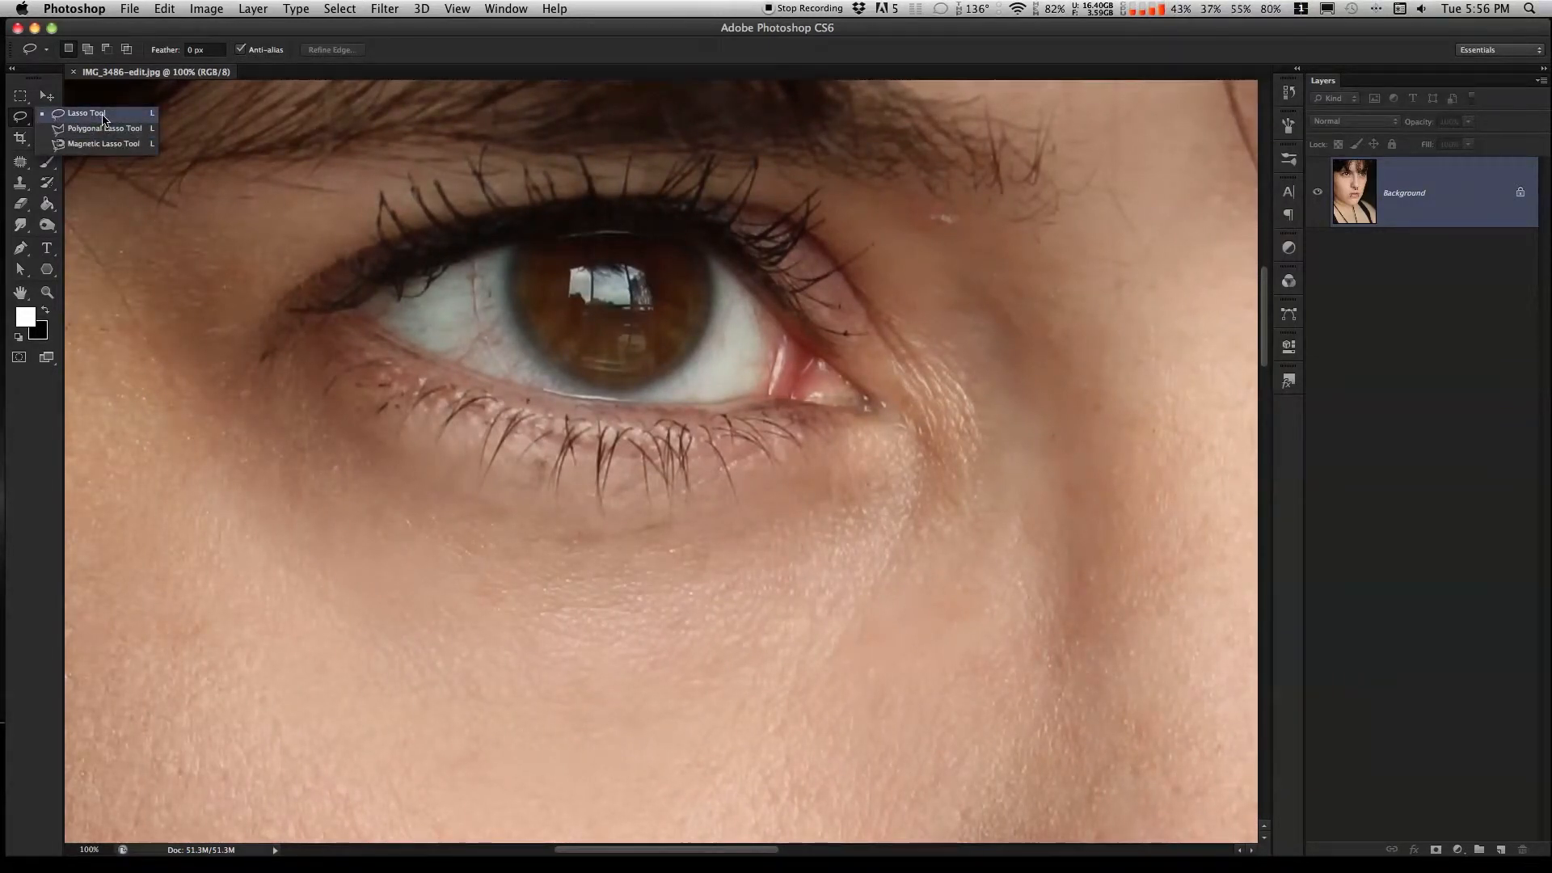
pyautogui.click(102, 118)
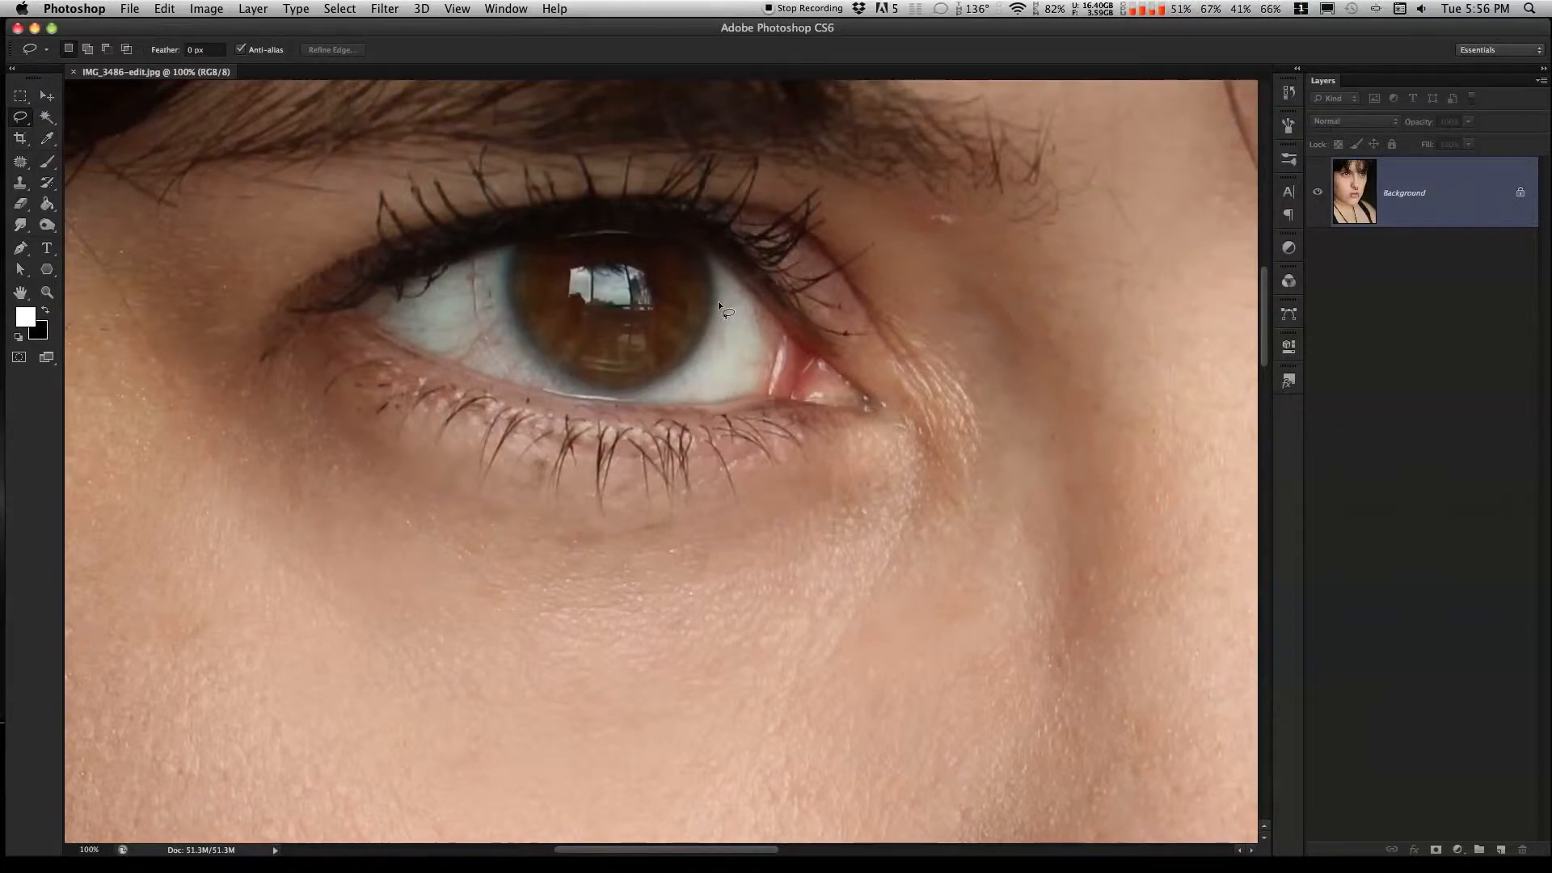
pyautogui.moveTo(670, 350)
pyautogui.mouseDown()
pyautogui.moveTo(664, 263)
pyautogui.moveTo(577, 250)
pyautogui.moveTo(555, 265)
pyautogui.moveTo(557, 365)
pyautogui.moveTo(659, 380)
pyautogui.moveTo(683, 300)
pyautogui.moveTo(669, 274)
pyautogui.moveTo(621, 257)
pyautogui.moveTo(560, 263)
pyautogui.mouseUp()
pyautogui.moveTo(625, 331); pyautogui.dragTo(632, 338)
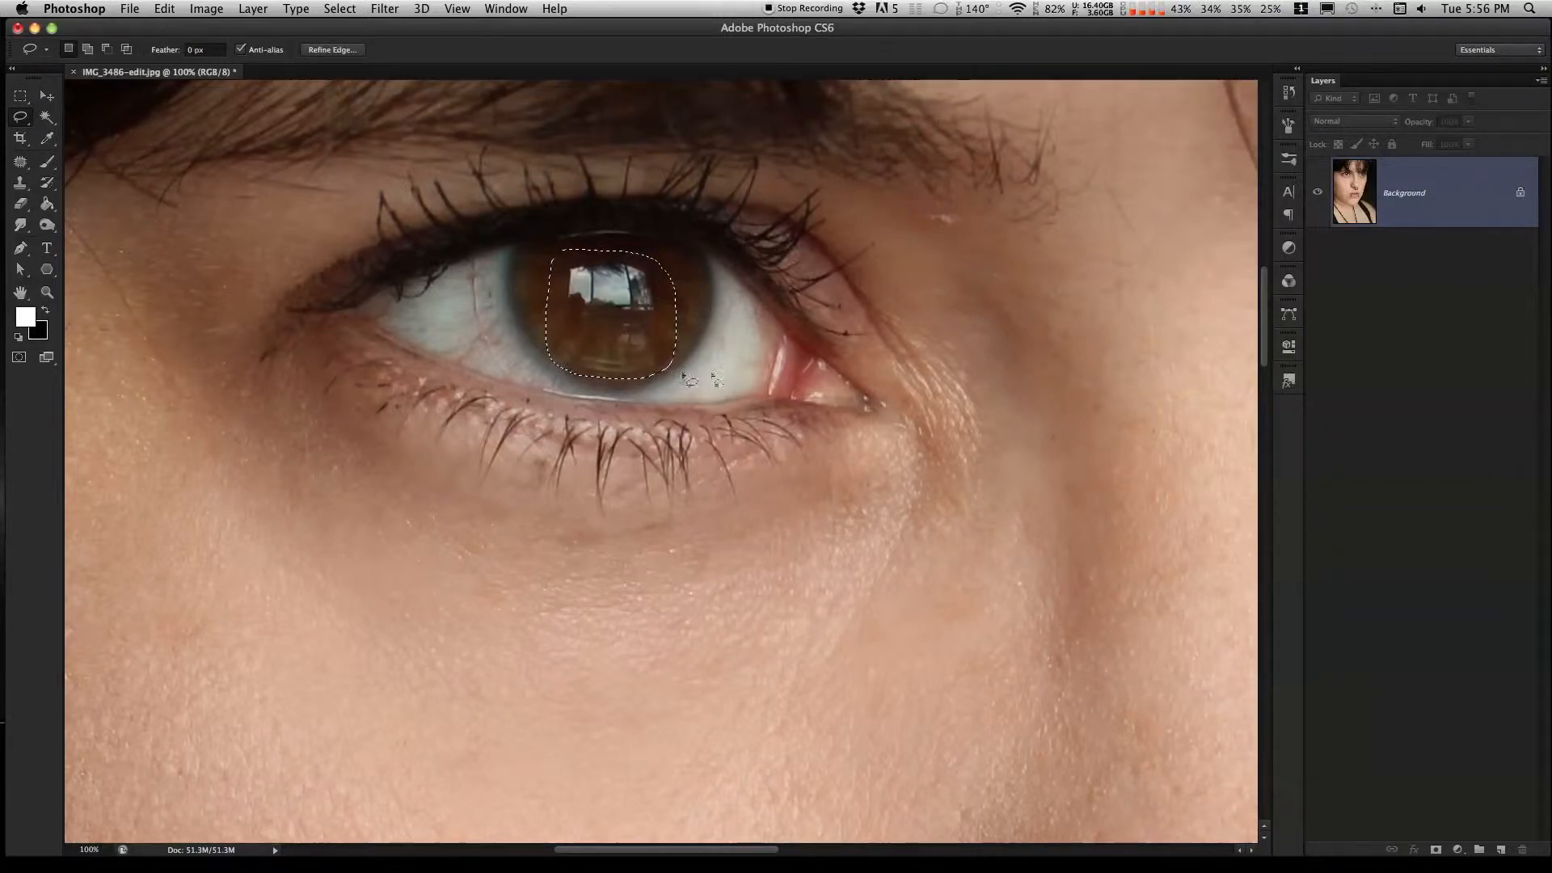
# Copy the selected iris area, paste it onto its own layer, and check the piece with the Background layer temporarily hidden.
pyautogui.click(197, 9)
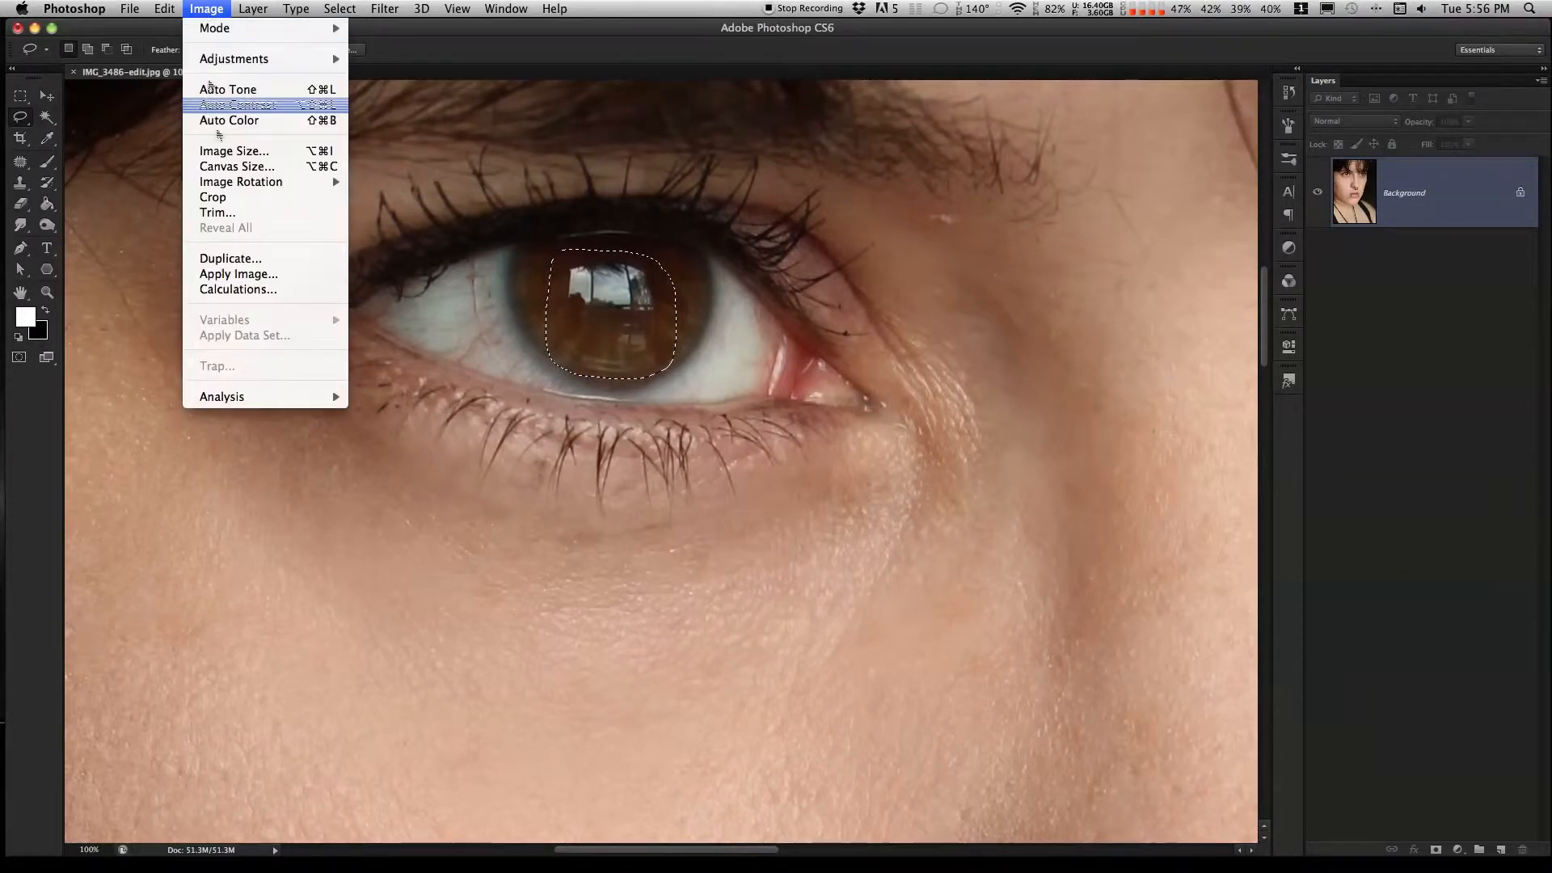
pyautogui.moveTo(162, 8)
pyautogui.click(180, 135)
pyautogui.click(164, 8)
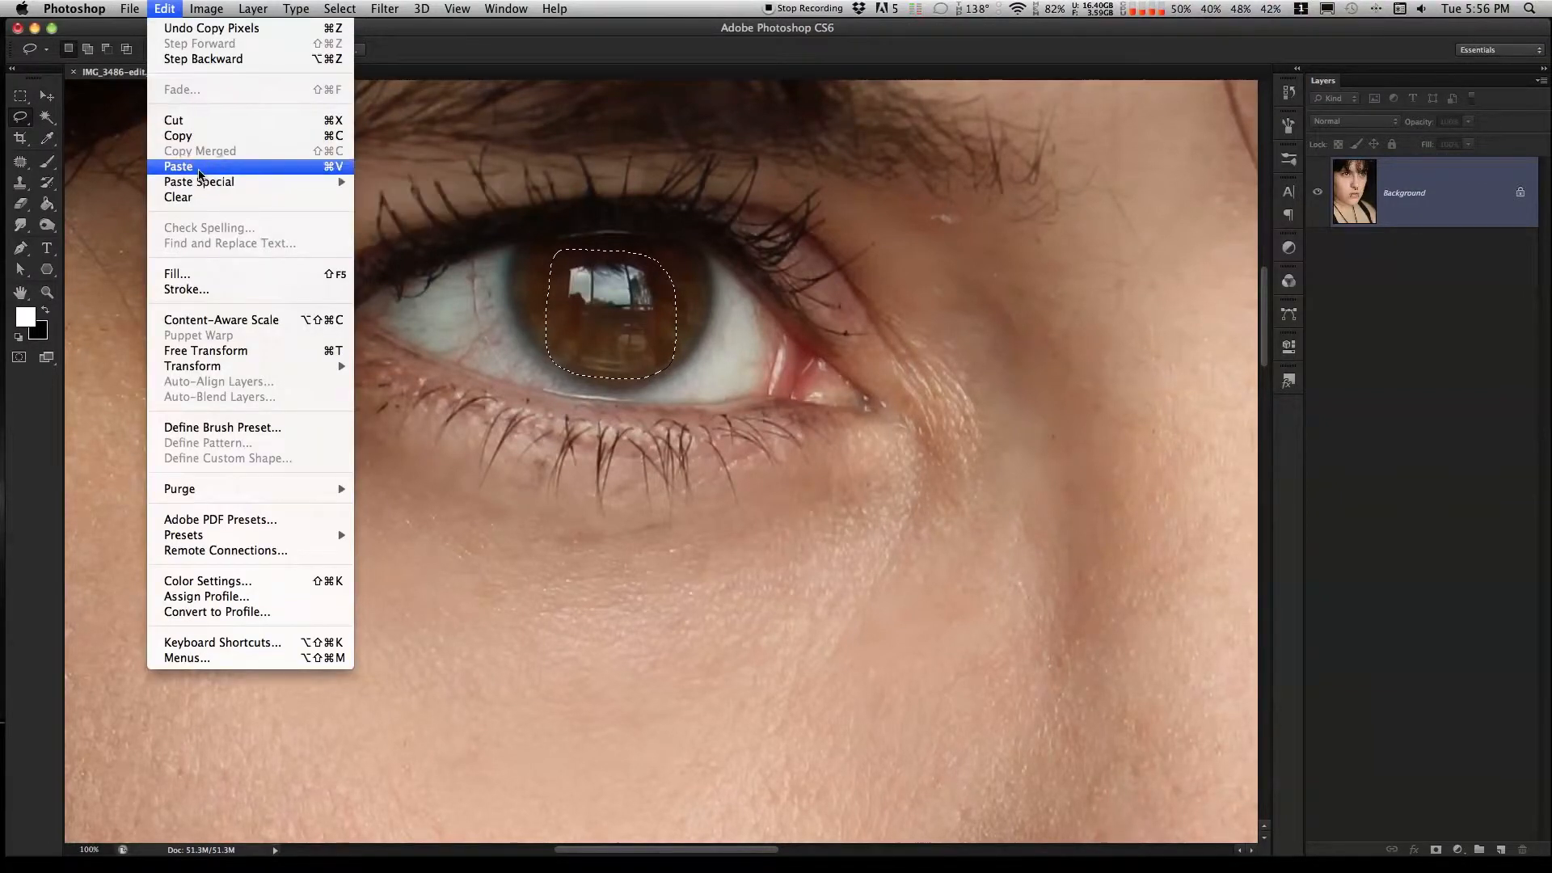
pyautogui.click(180, 166)
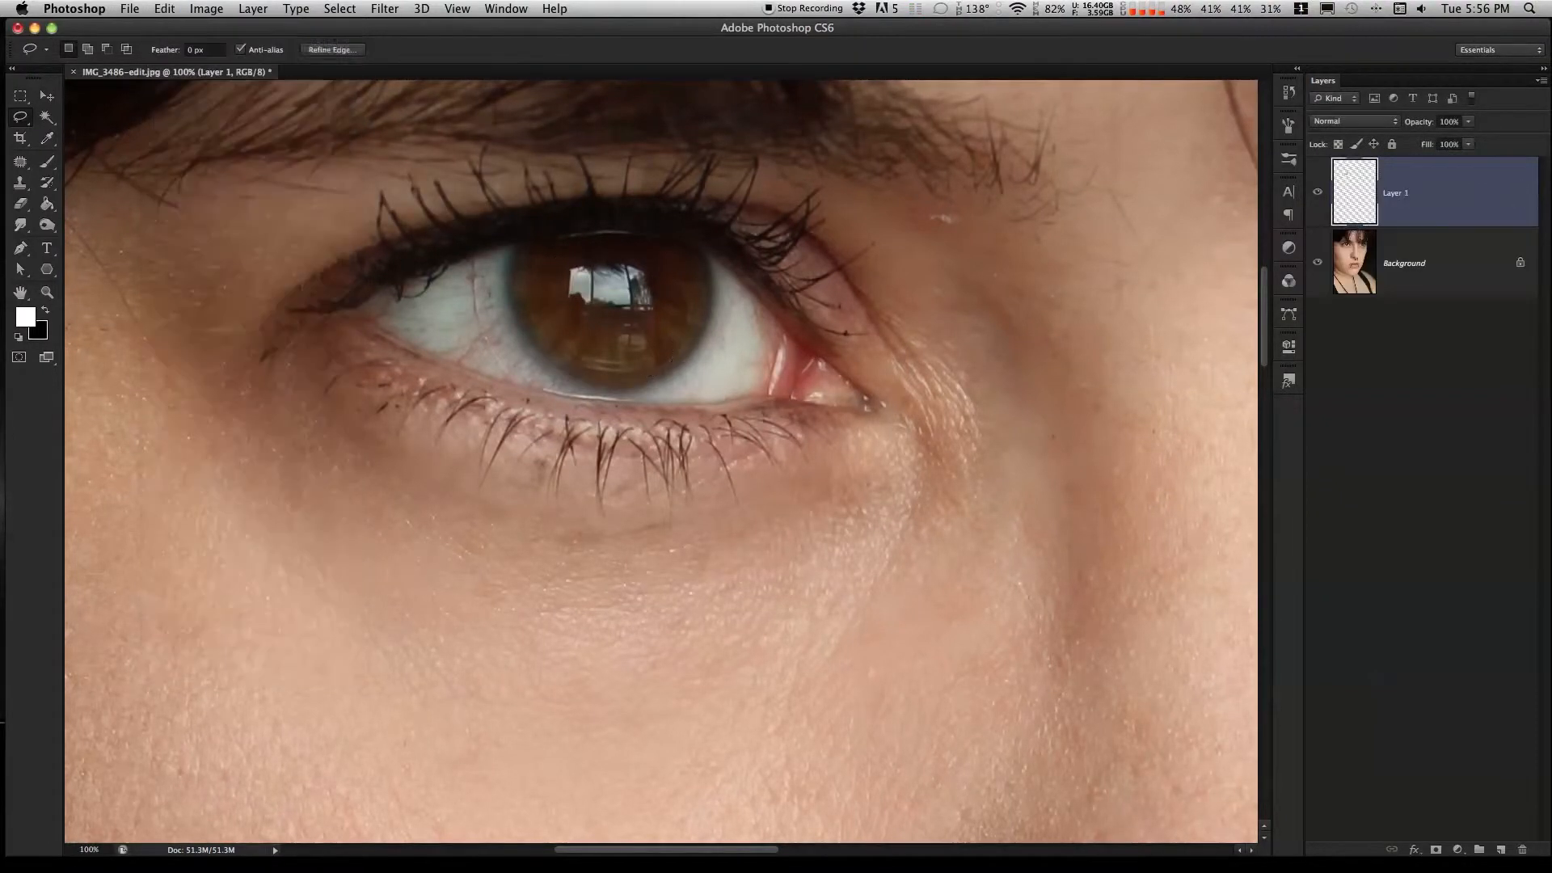
pyautogui.click(1318, 264)
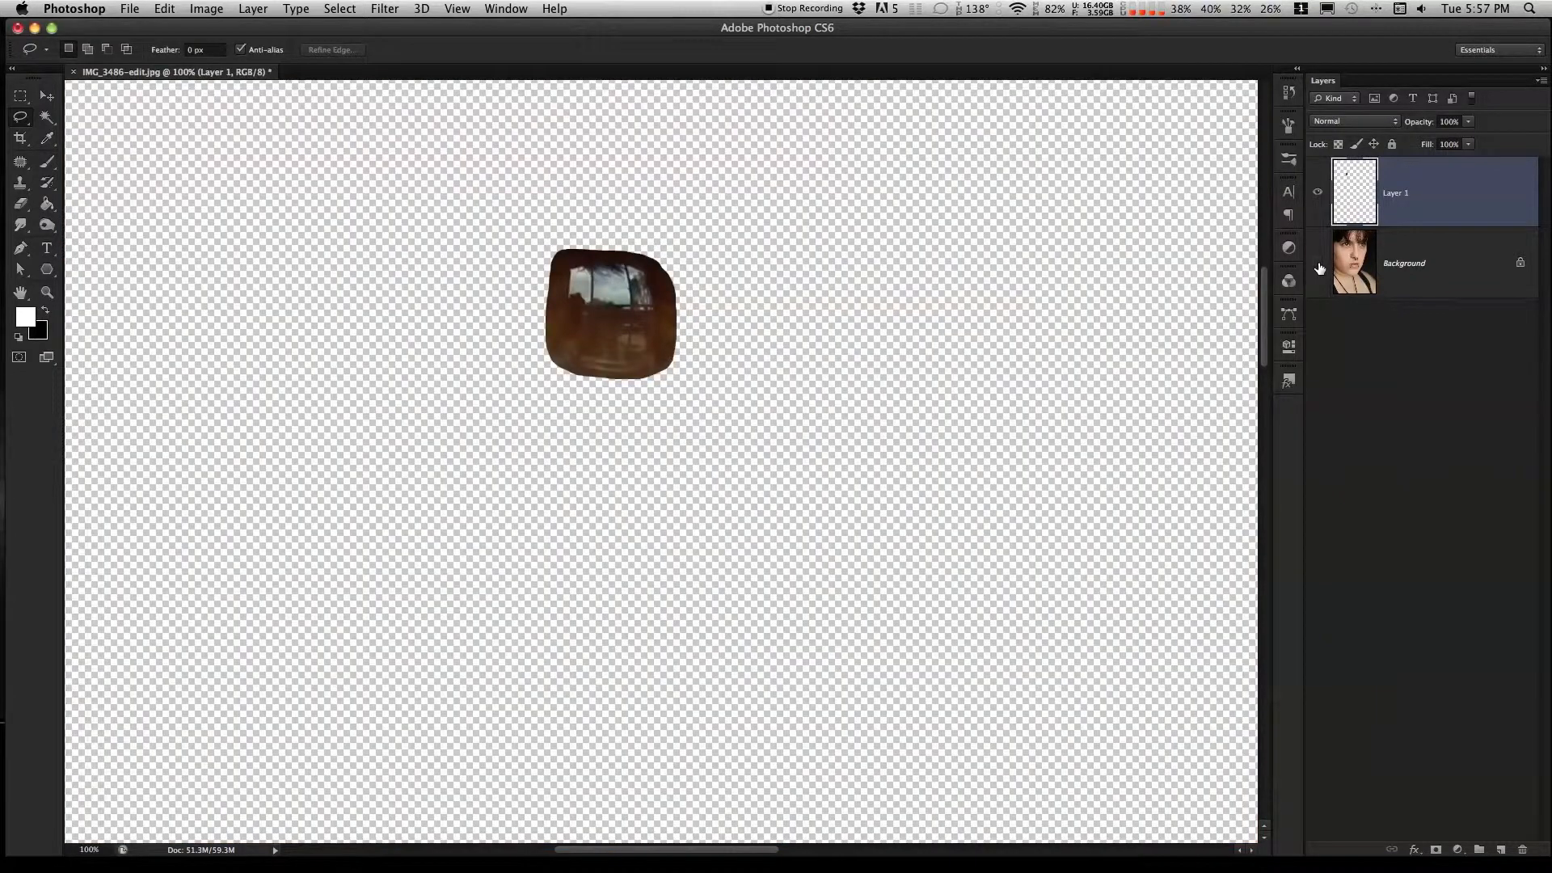
pyautogui.click(1318, 263)
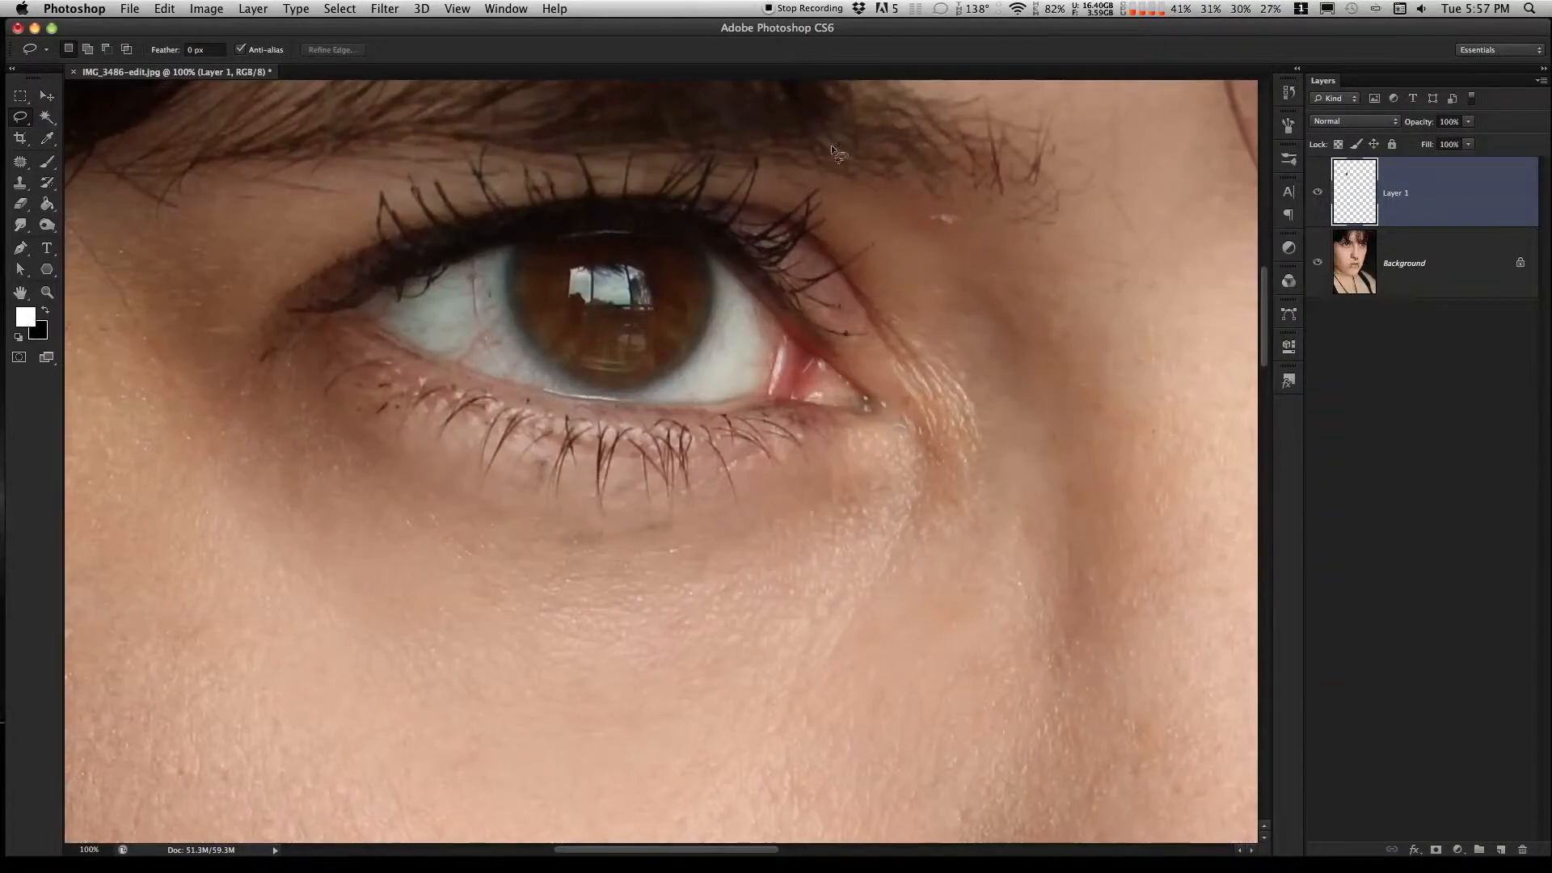
# Create a new layer named Black Eyes directly above the Background layer.
pyautogui.click(47, 97)
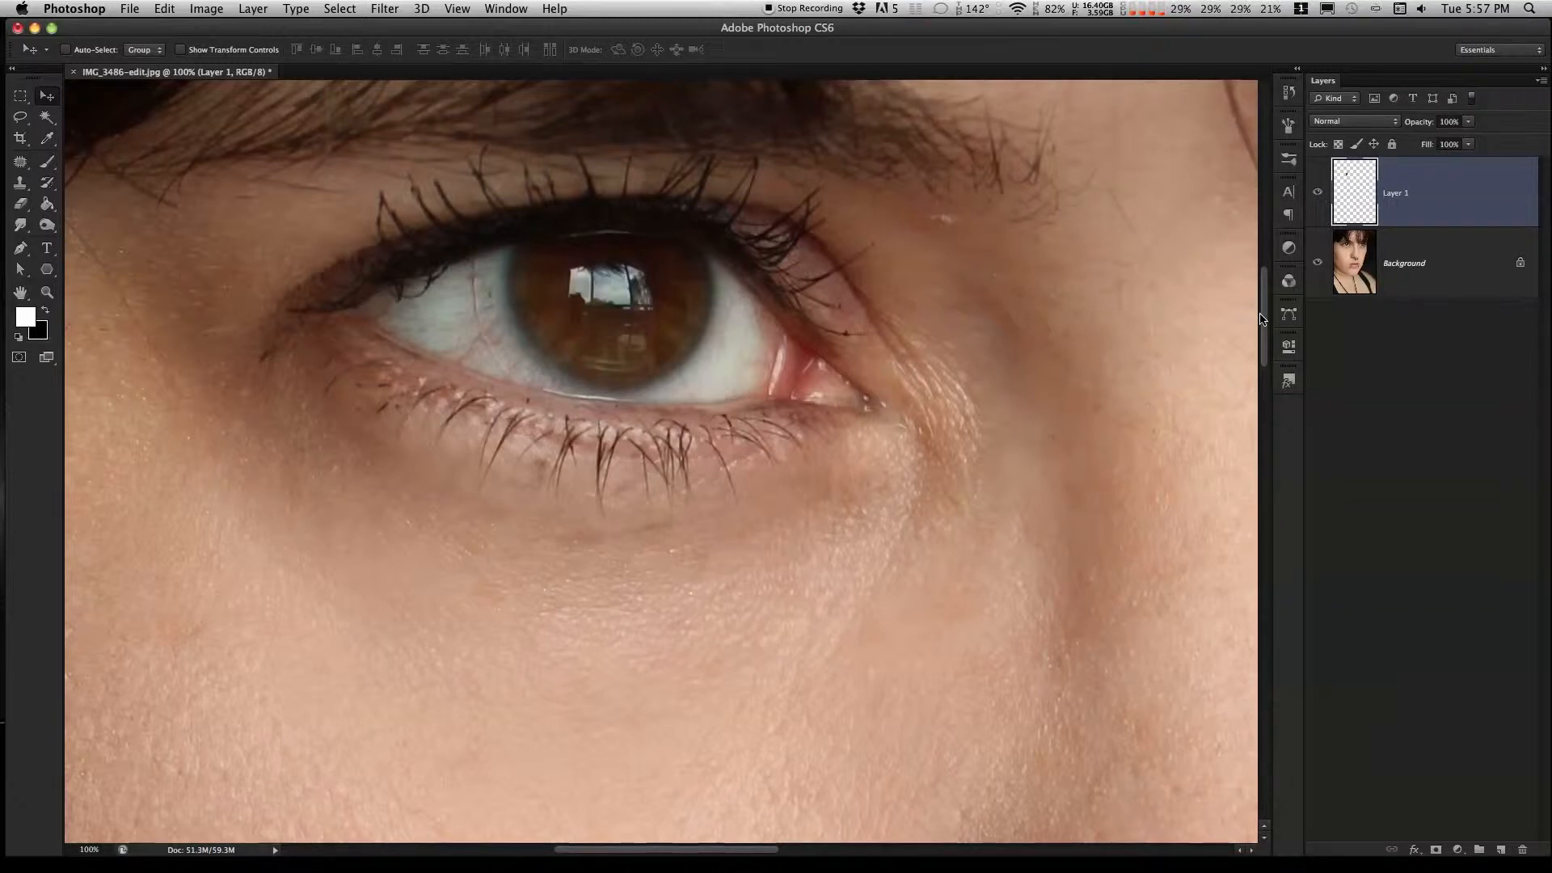
pyautogui.click(1479, 279)
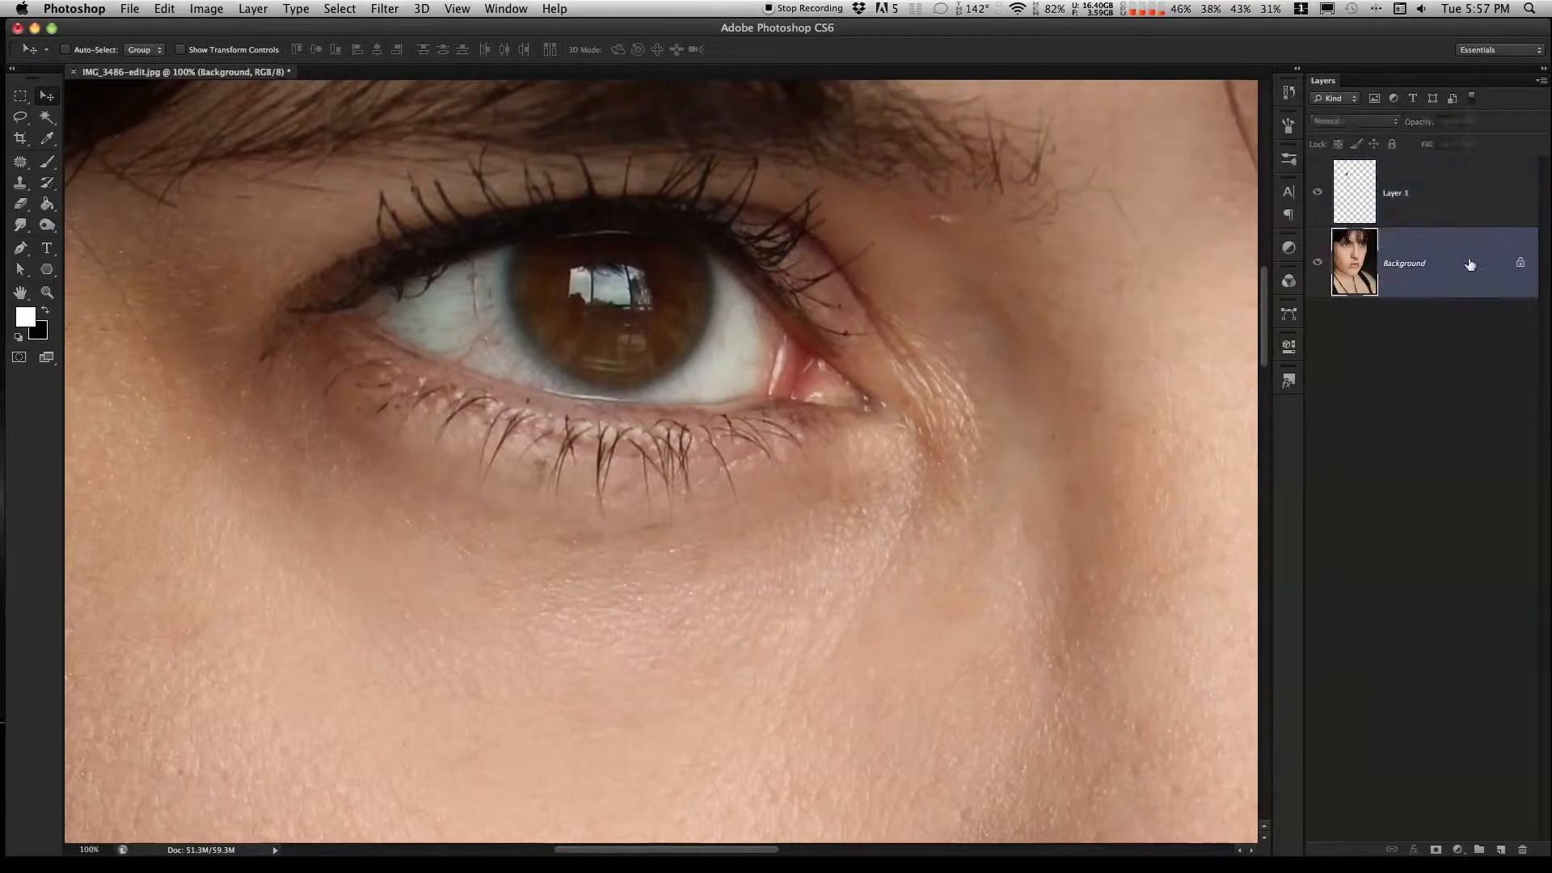
pyautogui.click(1542, 83)
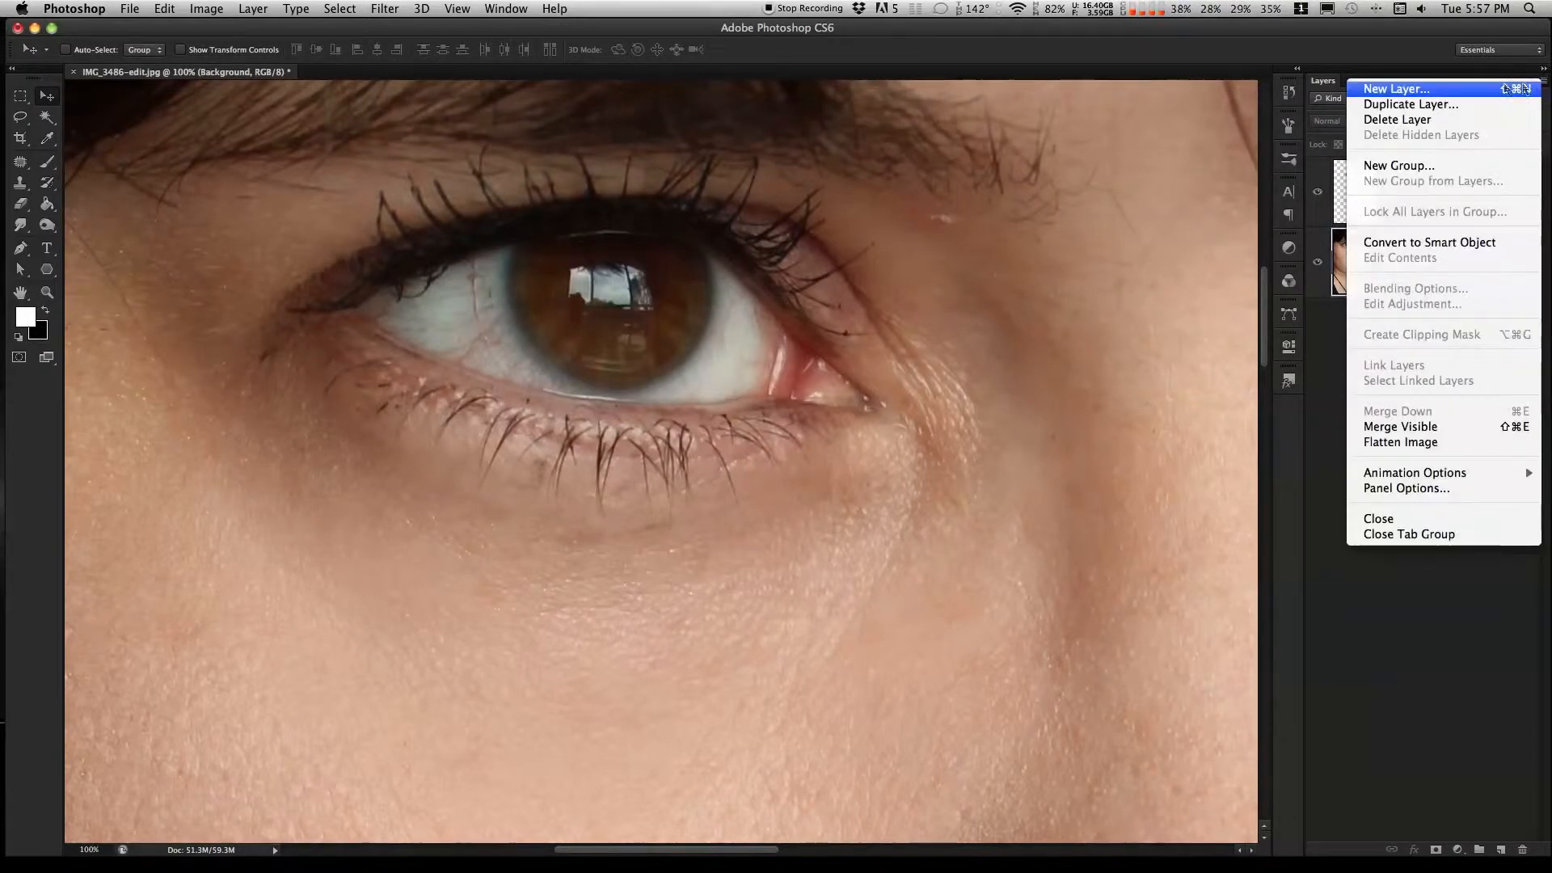
pyautogui.click(1487, 91)
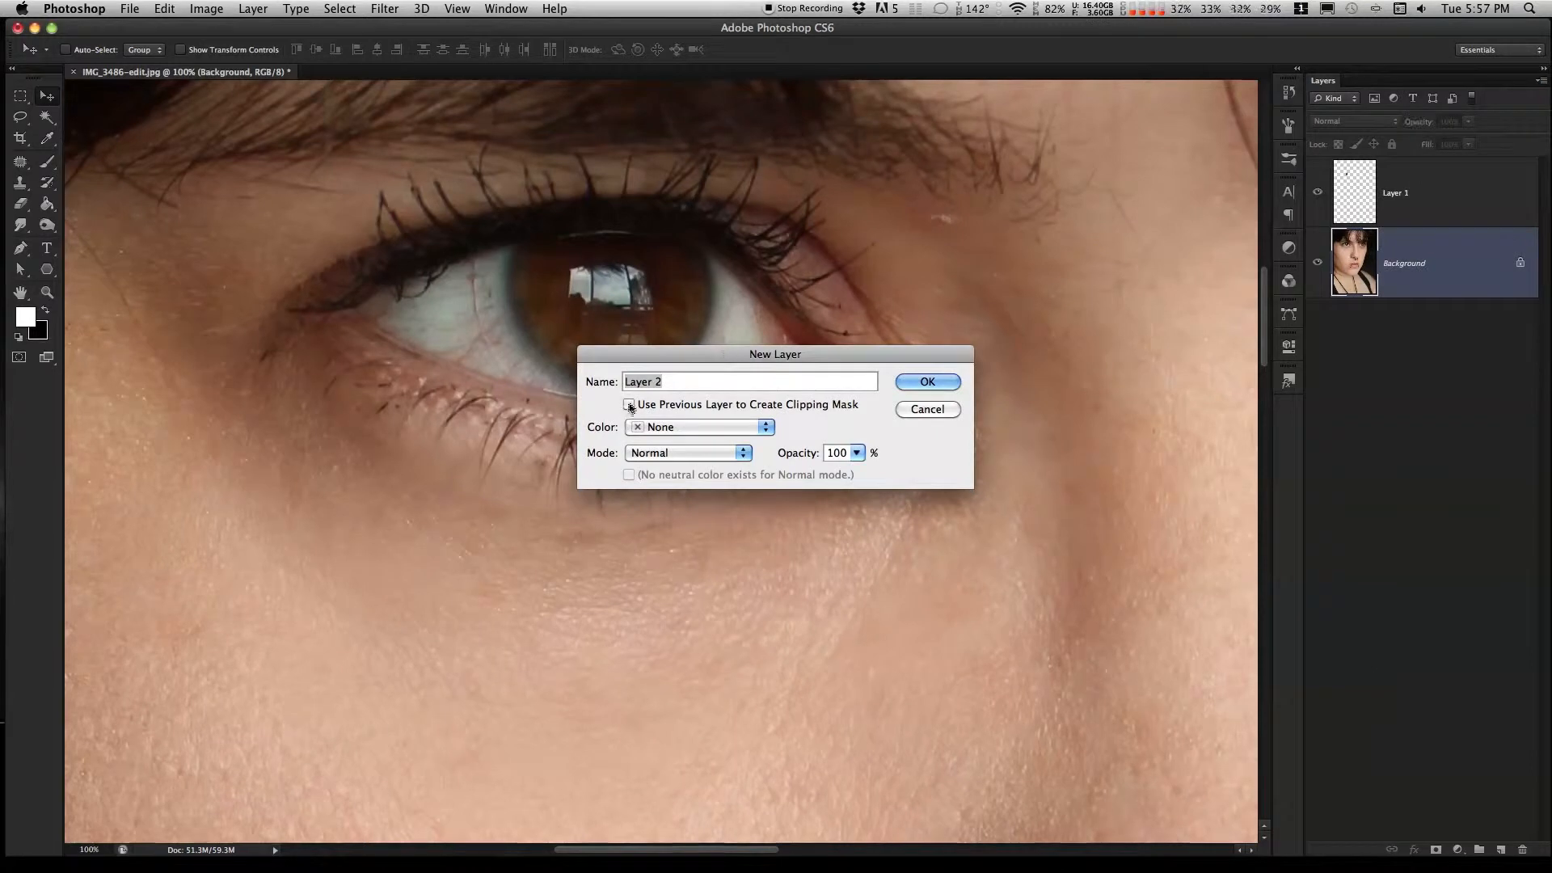
pyautogui.write('Black Eyes')
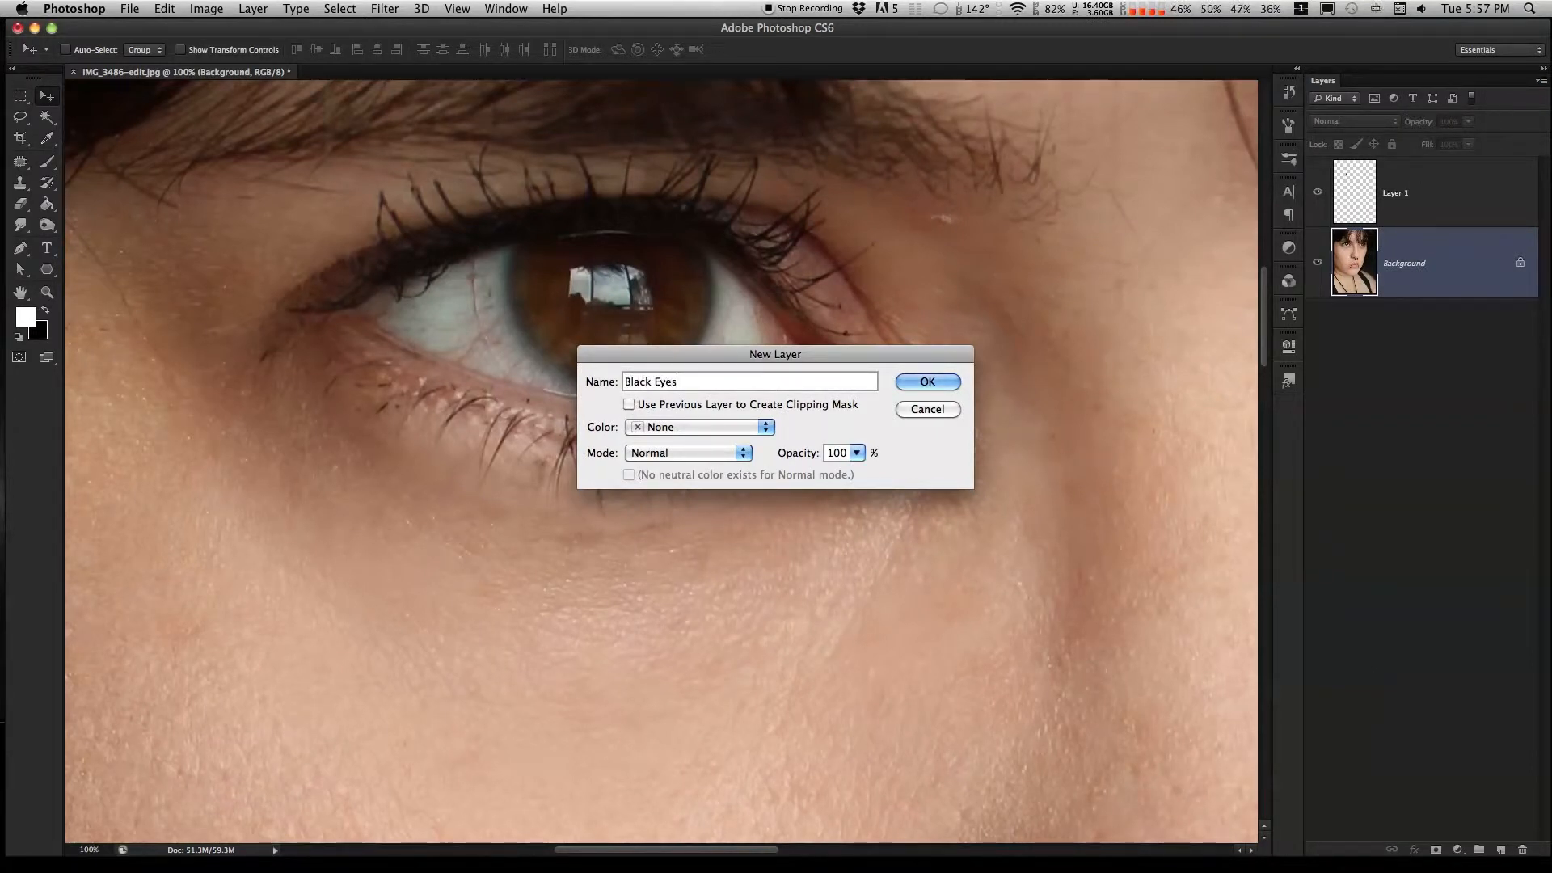
pyautogui.press('Return')
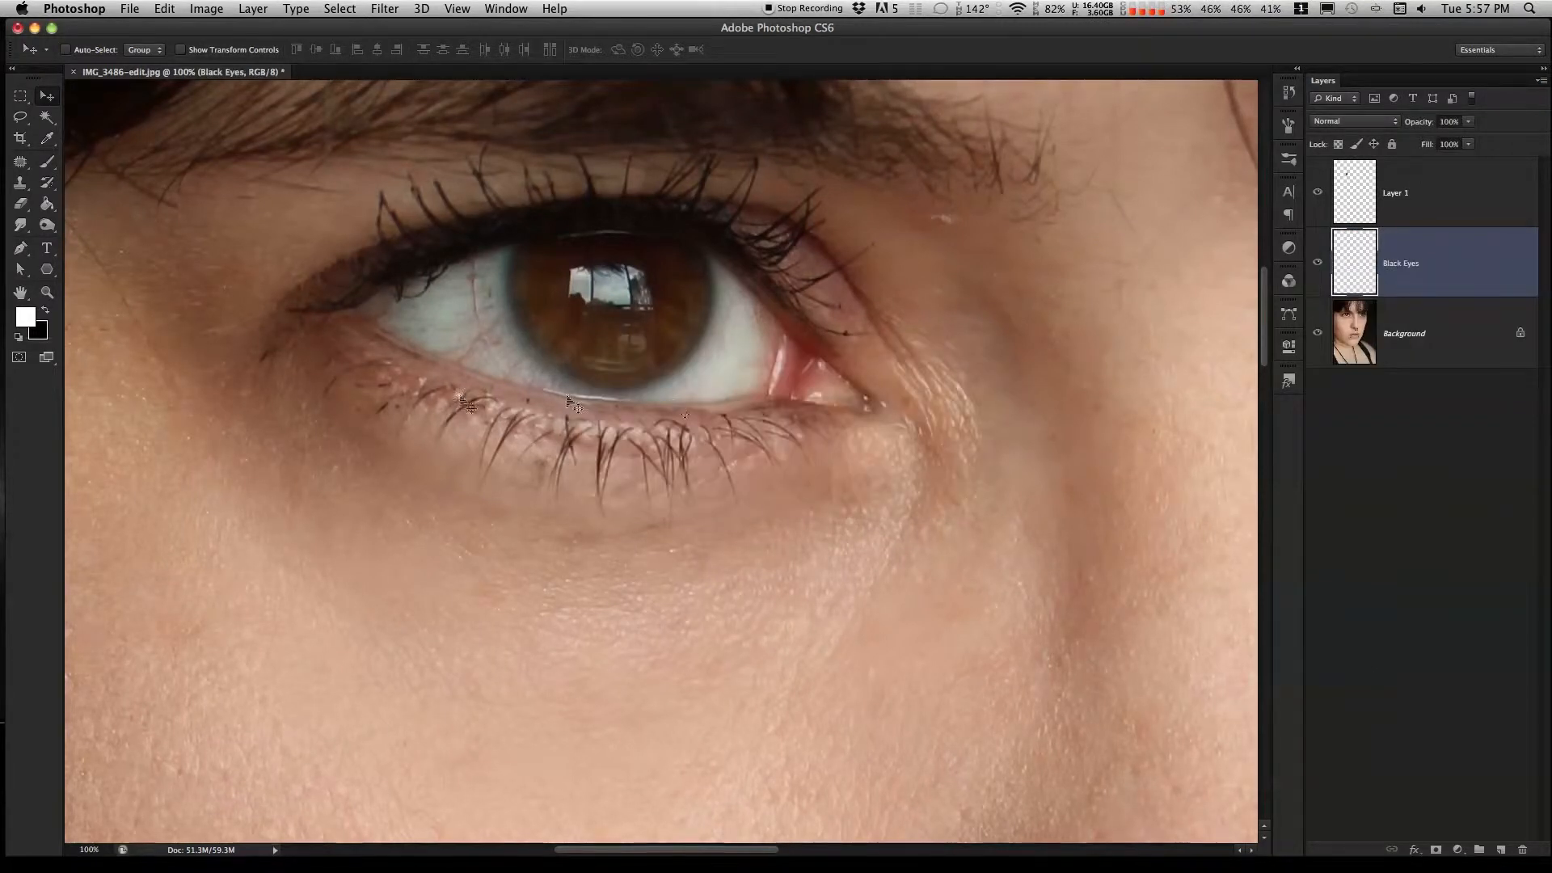
# Make black the foreground colour and set up the Brush tool with a 25 px size and 79% hardness.
pyautogui.click(46, 309)
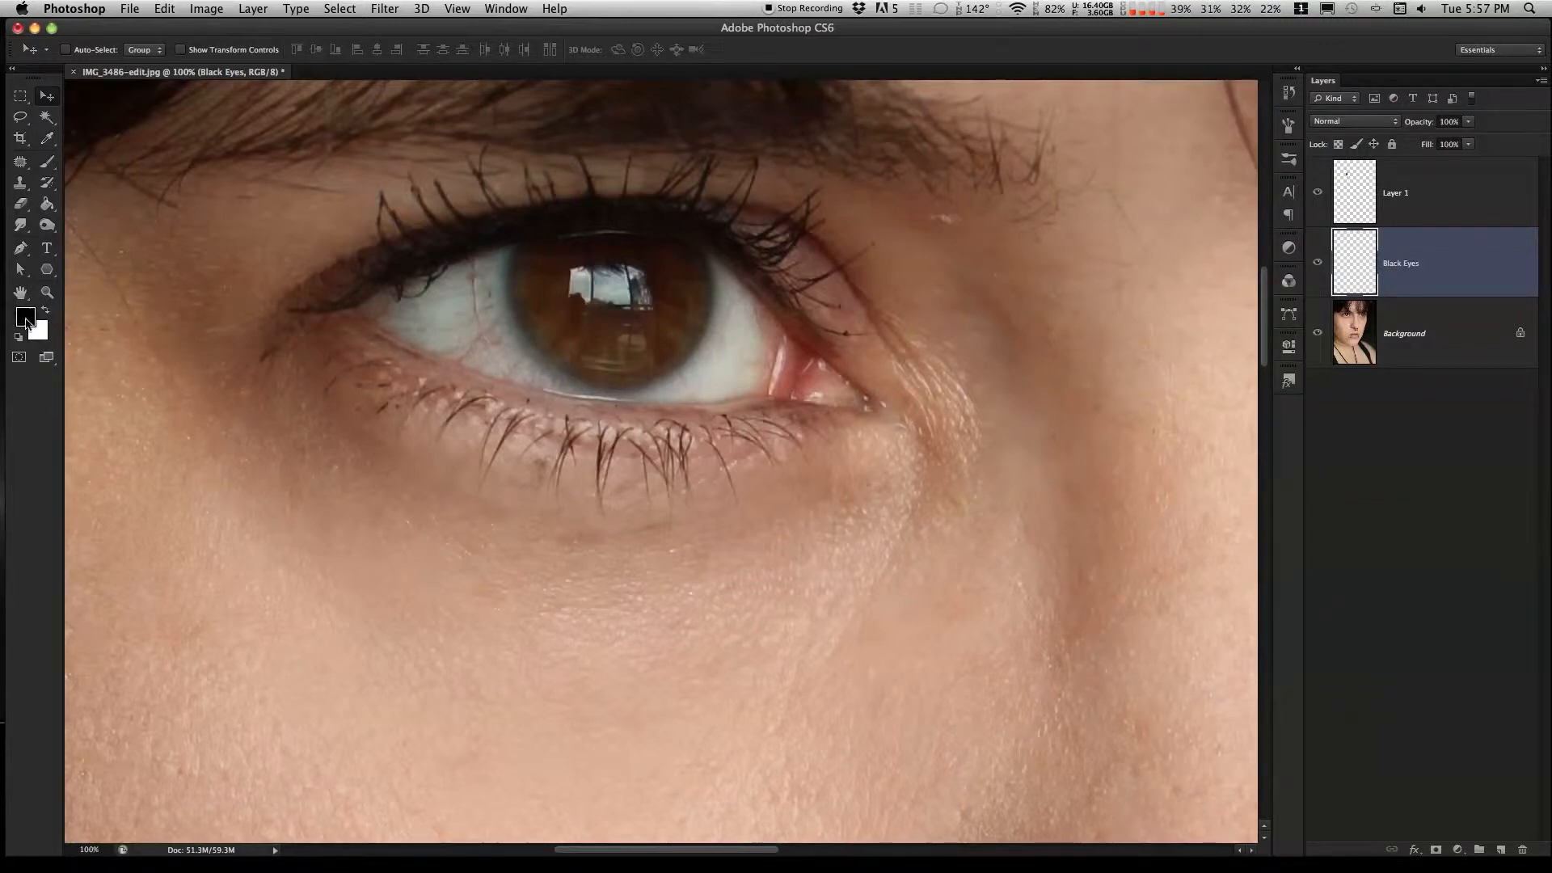
pyautogui.click(46, 161)
pyautogui.click(86, 49)
pyautogui.moveTo(65, 95); pyautogui.dragTo(46, 102)
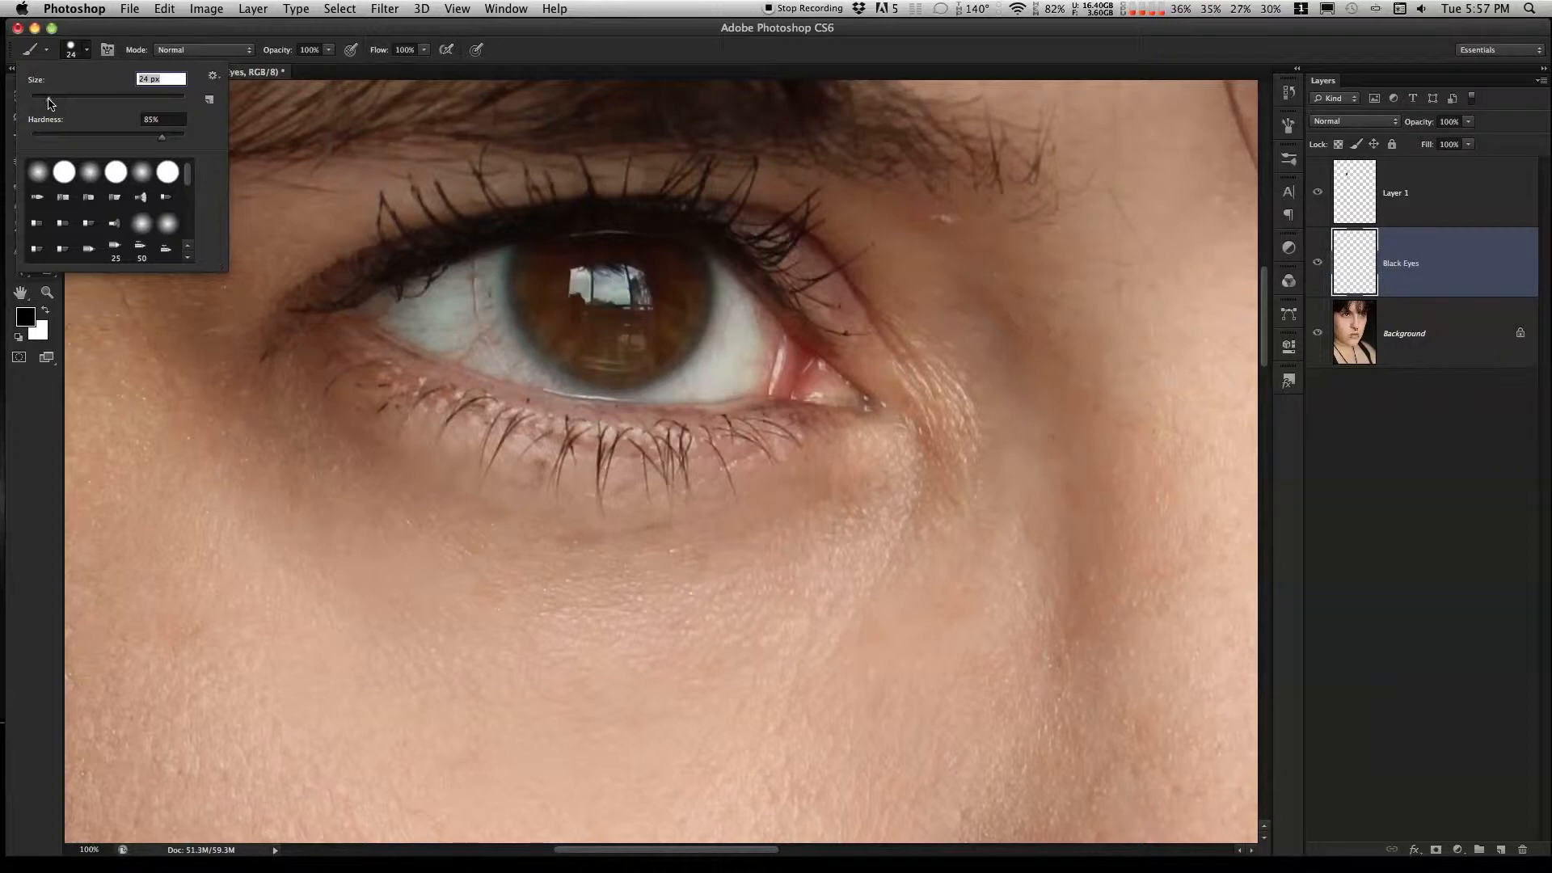
pyautogui.moveTo(50, 102); pyautogui.dragTo(51, 102)
pyautogui.moveTo(161, 139); pyautogui.dragTo(152, 141)
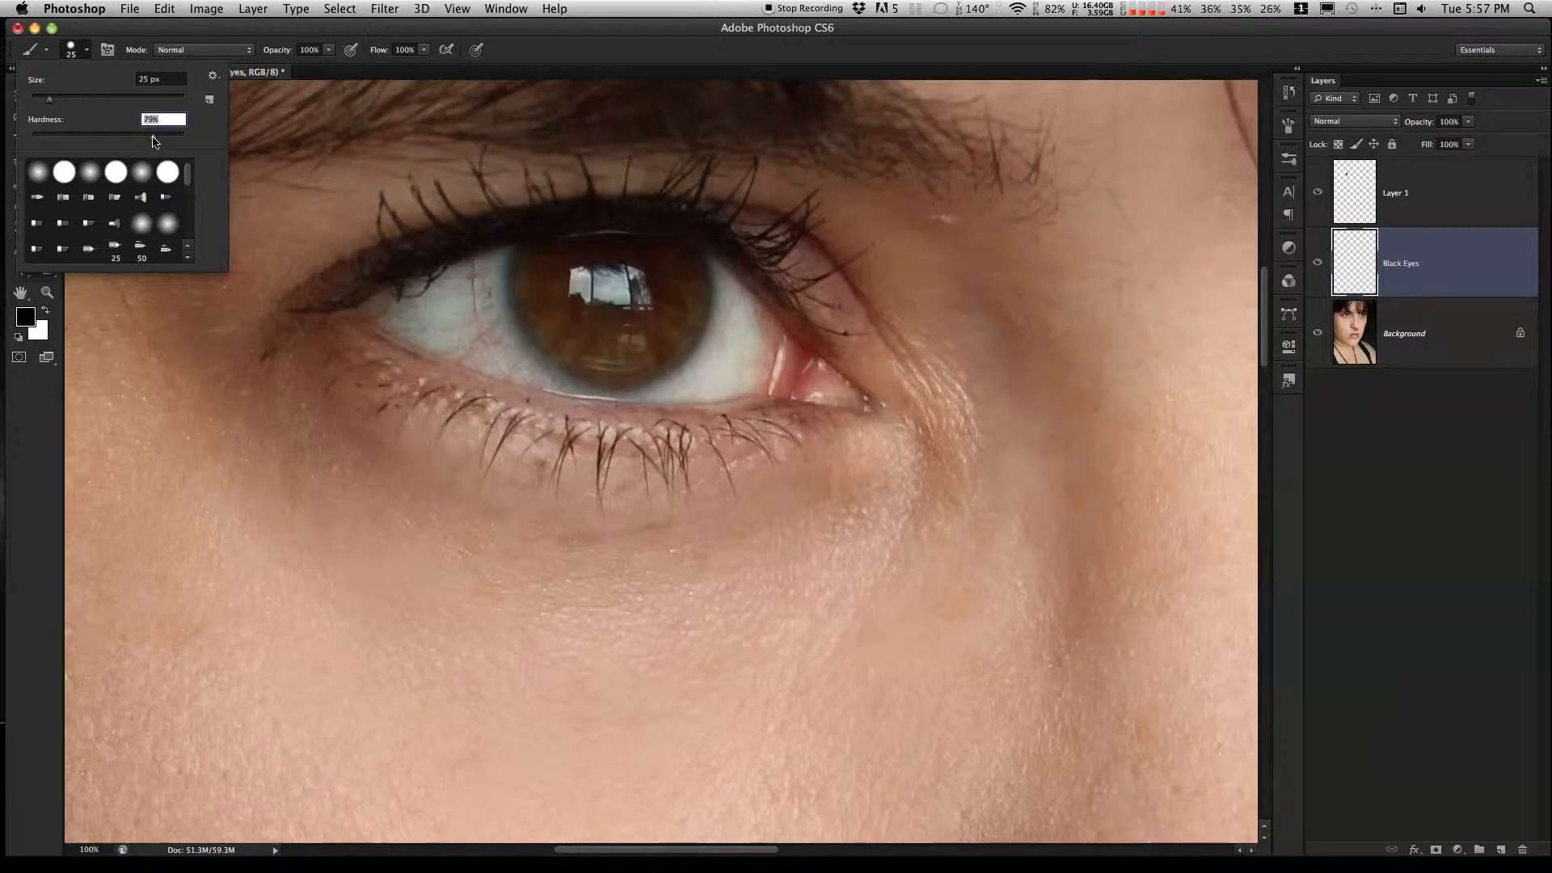
pyautogui.click(271, 30)
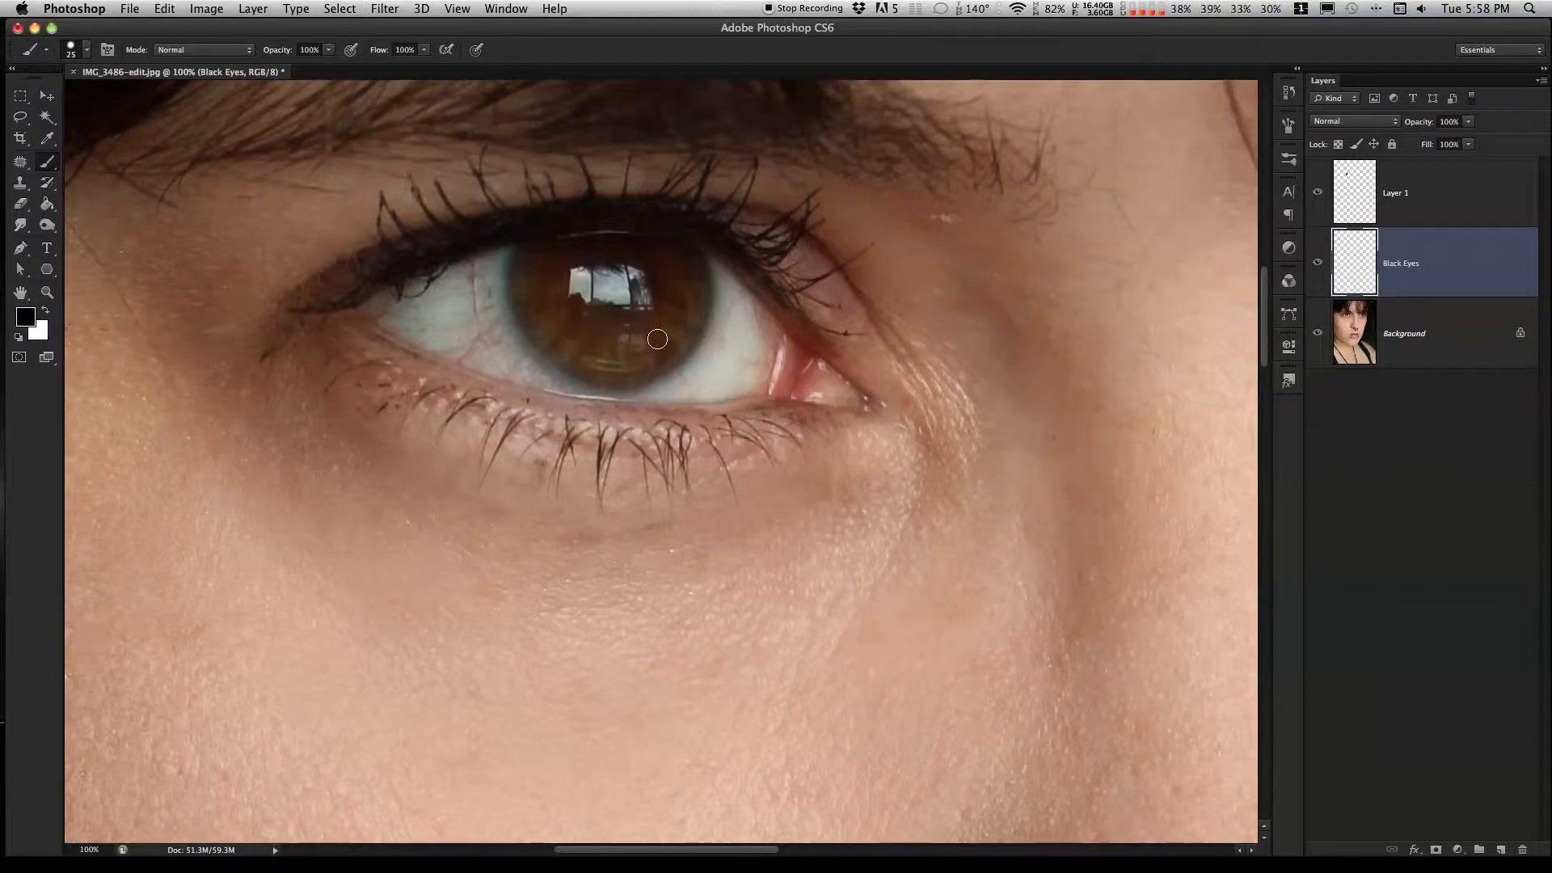
# Paint a black outline of connected straight strokes along the eye's upper lid edge, from the inner corner to the outer corner.
pyautogui.click(773, 328)
pyautogui.keyDown('shift'); pyautogui.click(721, 276); pyautogui.keyUp('shift')
pyautogui.keyDown('shift'); pyautogui.click(704, 265); pyautogui.keyUp('shift')
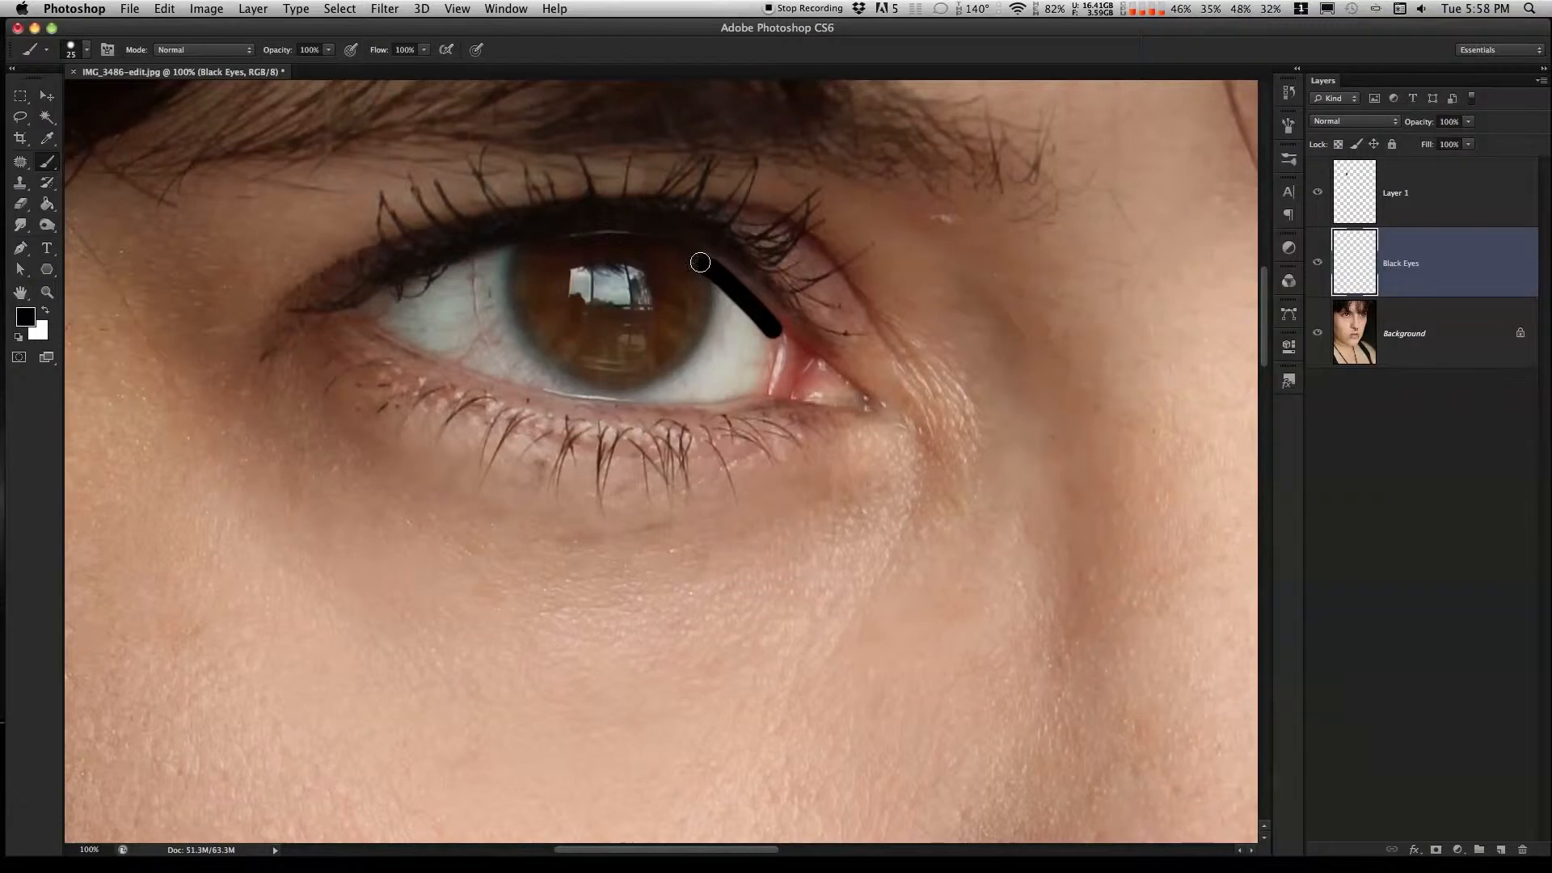
pyautogui.keyDown('shift'); pyautogui.click(688, 255); pyautogui.keyUp('shift')
pyautogui.keyDown('shift'); pyautogui.click(646, 244); pyautogui.keyUp('shift')
pyautogui.keyDown('shift'); pyautogui.click(602, 242); pyautogui.keyUp('shift')
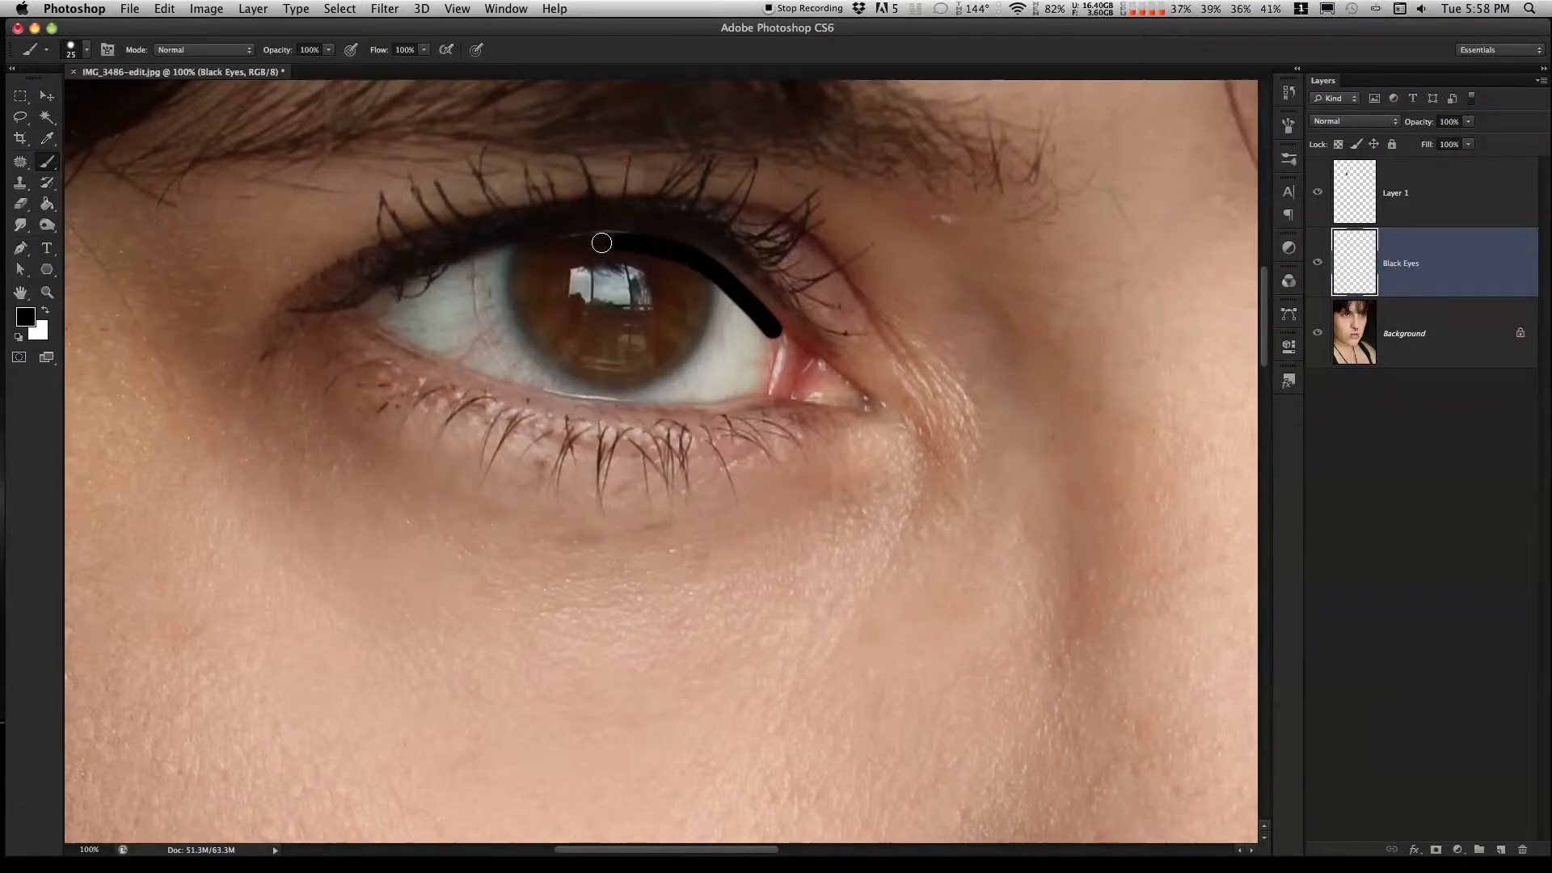
pyautogui.keyDown('shift'); pyautogui.click(558, 242); pyautogui.keyUp('shift')
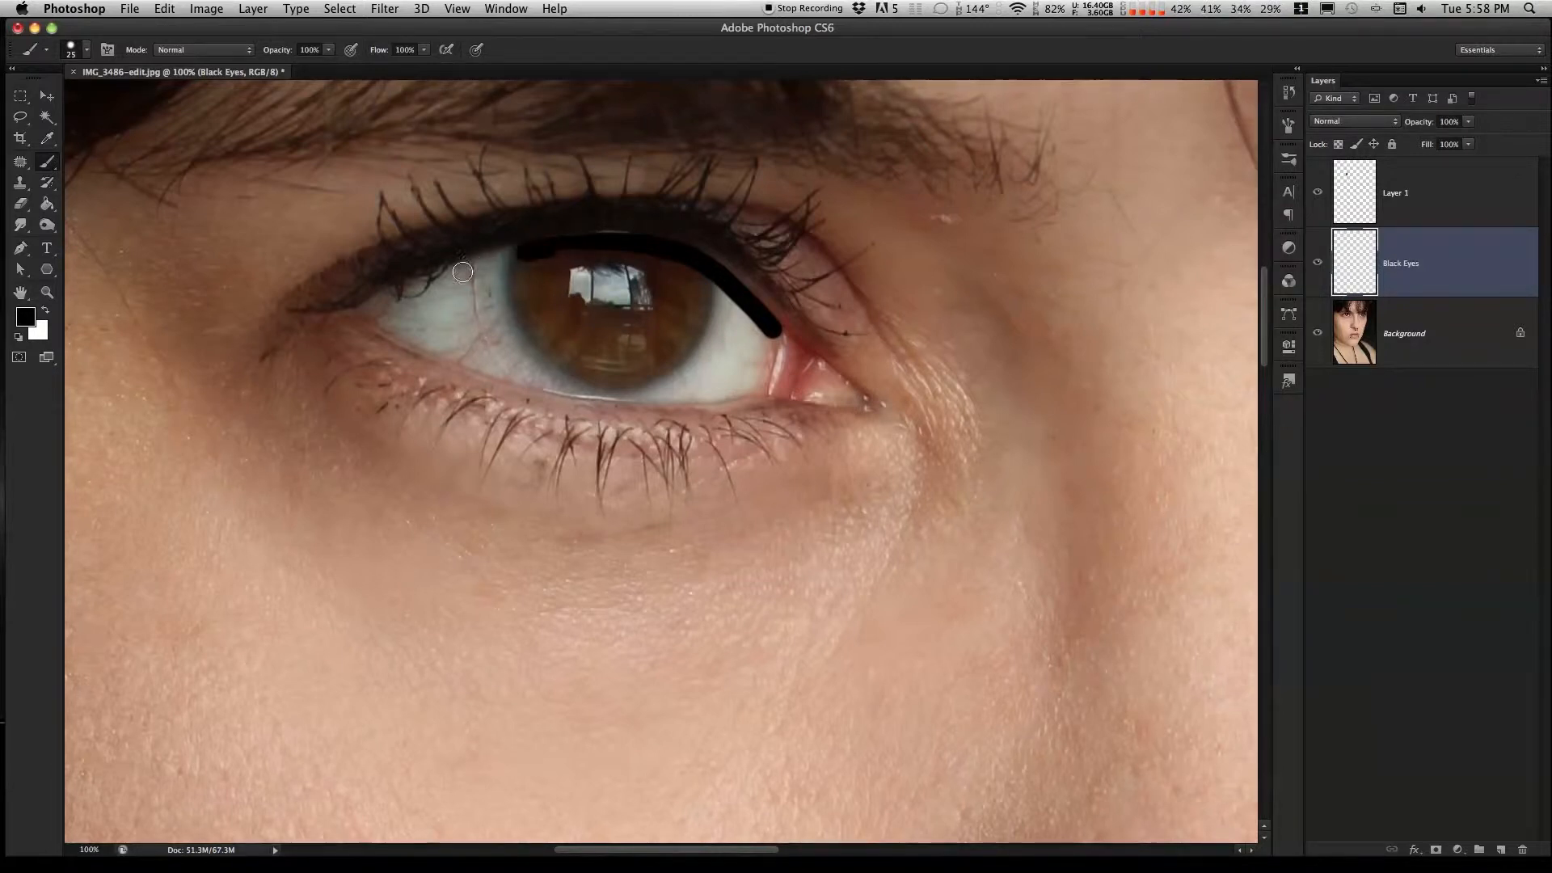
pyautogui.moveTo(519, 254); pyautogui.dragTo(497, 257)
pyautogui.keyDown('shift'); pyautogui.click(453, 270); pyautogui.keyUp('shift')
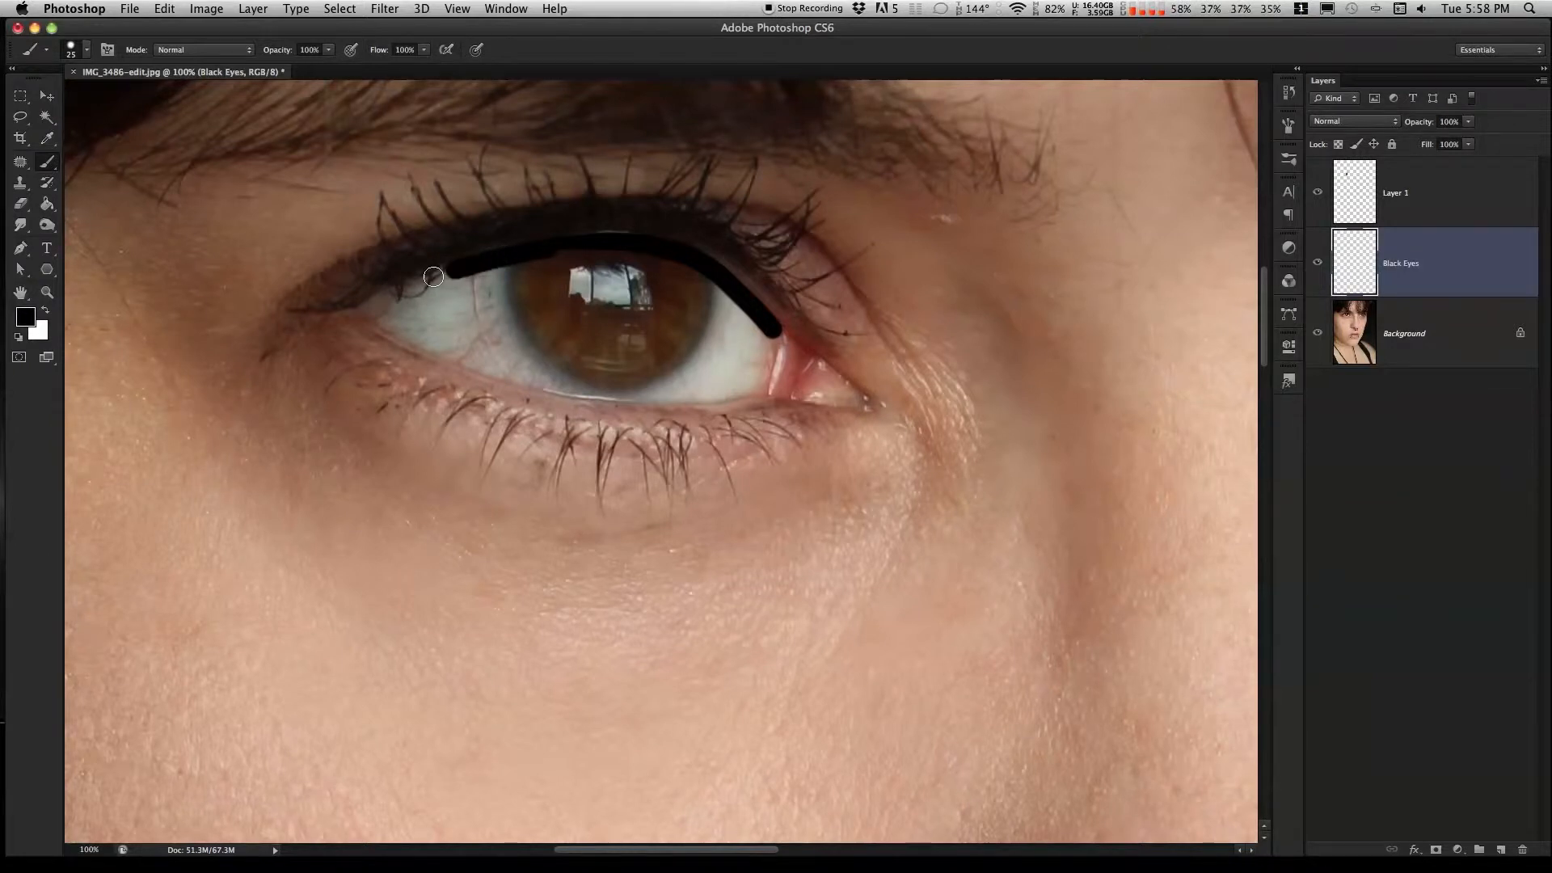
pyautogui.keyDown('shift'); pyautogui.click(418, 282); pyautogui.keyUp('shift')
pyautogui.keyDown('shift'); pyautogui.click(396, 294); pyautogui.keyUp('shift')
pyautogui.keyDown('shift'); pyautogui.click(370, 307); pyautogui.keyUp('shift')
pyautogui.keyDown('shift'); pyautogui.click(362, 310); pyautogui.keyUp('shift')
# Continue the black outline along the lower lid edge from the outer corner and close it at the inner corner.
pyautogui.keyDown('shift'); pyautogui.click(392, 322); pyautogui.keyUp('shift')
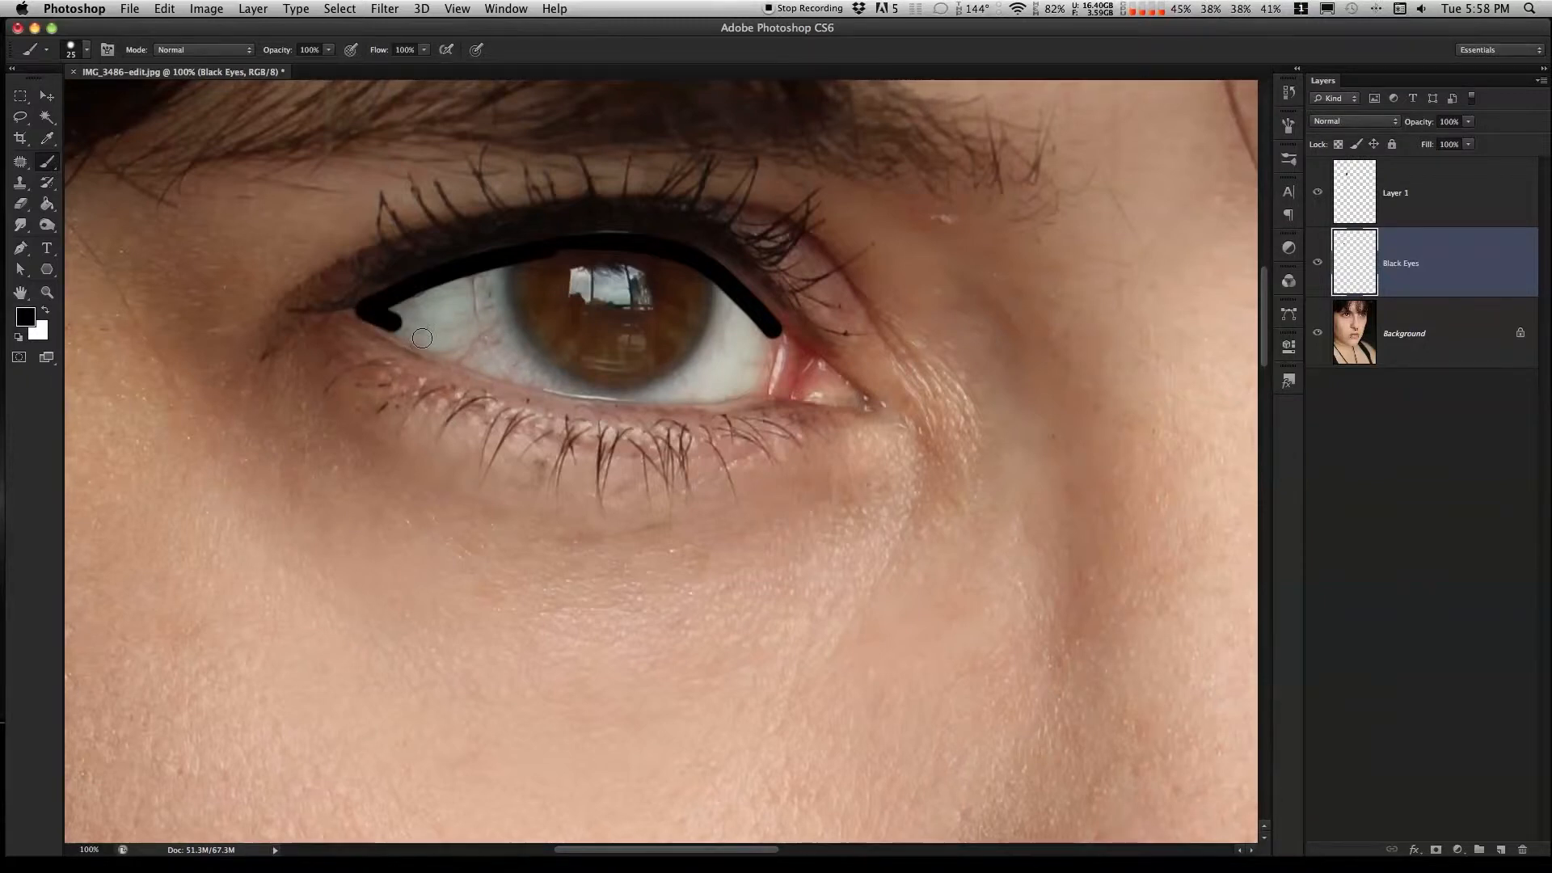
pyautogui.keyDown('shift'); pyautogui.click(419, 337); pyautogui.keyUp('shift')
pyautogui.keyDown('shift'); pyautogui.click(436, 345); pyautogui.keyUp('shift')
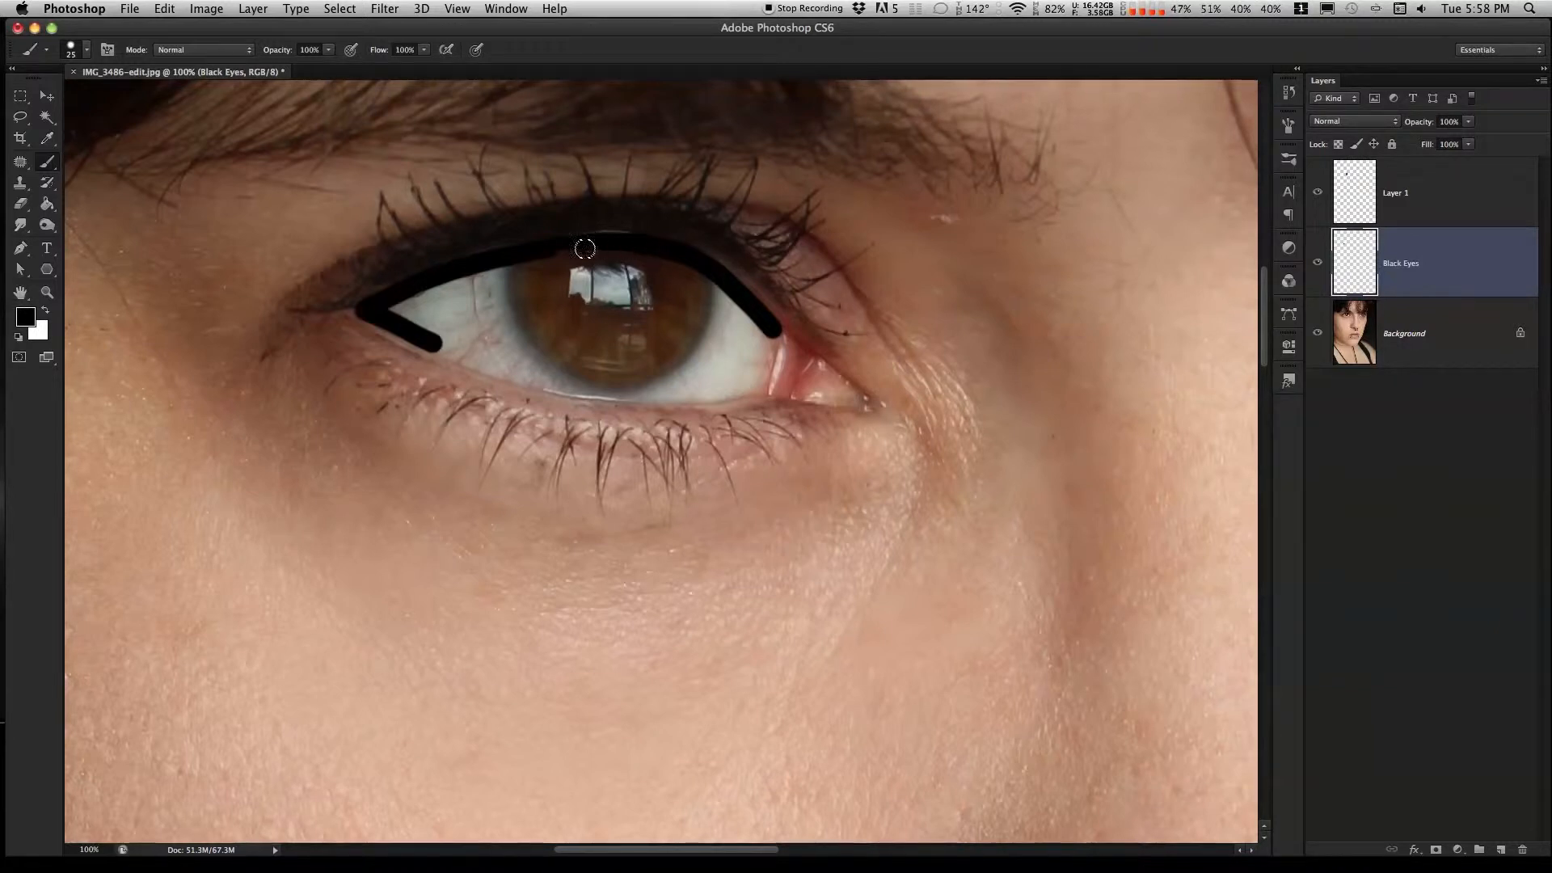
pyautogui.keyDown('shift'); pyautogui.click(473, 361); pyautogui.keyUp('shift')
pyautogui.moveTo(473, 361); pyautogui.dragTo(494, 369)
pyautogui.keyDown('shift'); pyautogui.click(532, 381); pyautogui.keyUp('shift')
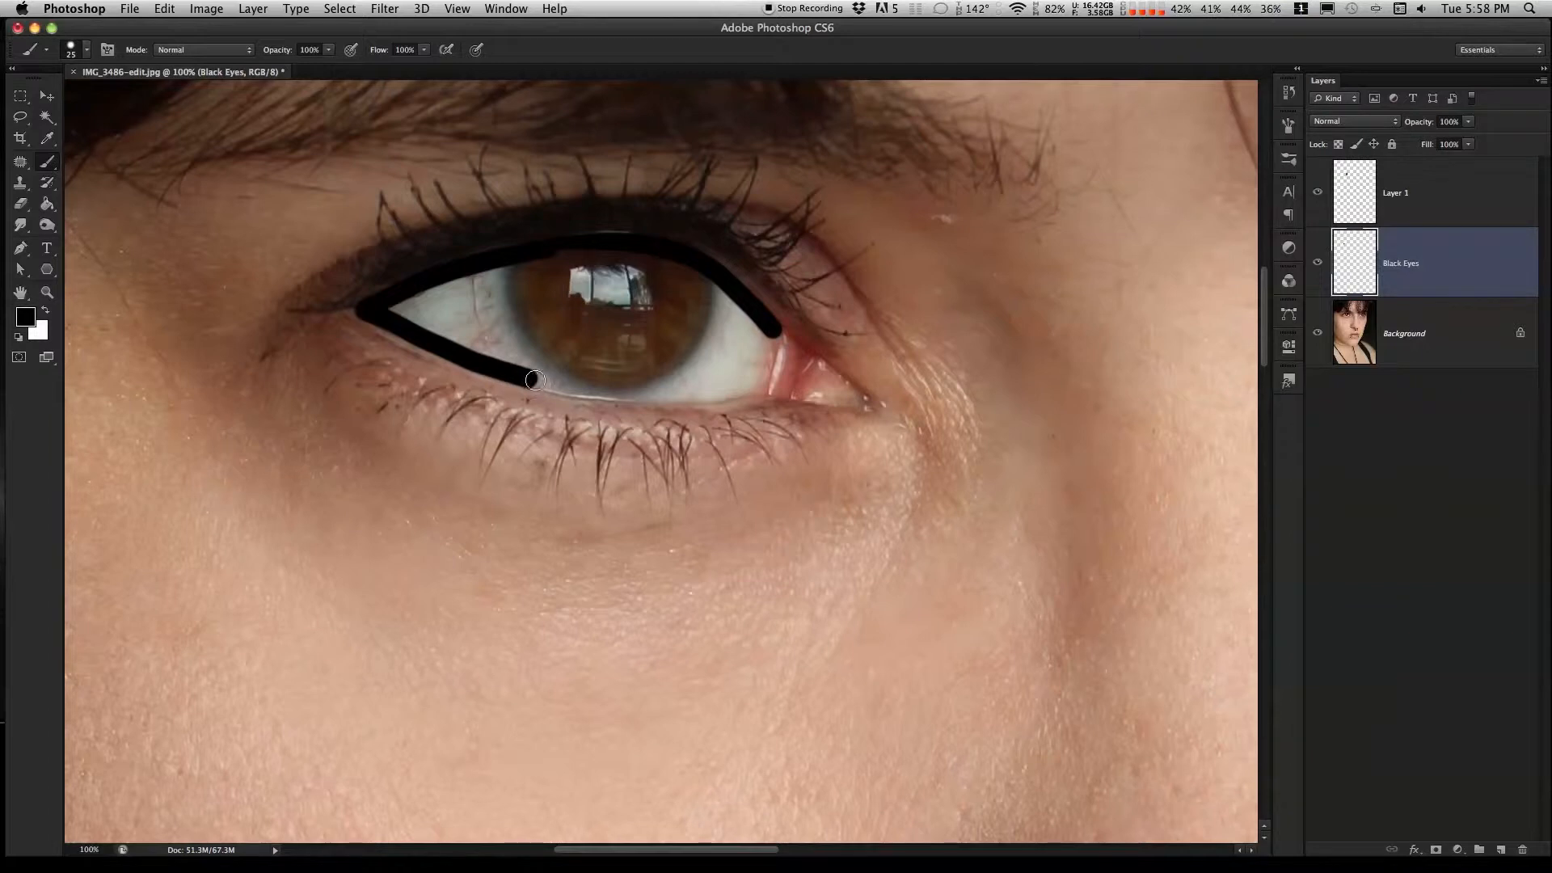
pyautogui.click(536, 380)
pyautogui.click(545, 377)
pyautogui.click(559, 381)
pyautogui.click(569, 384)
pyautogui.click(581, 386)
pyautogui.keyDown('shift'); pyautogui.click(597, 387); pyautogui.keyUp('shift')
pyautogui.keyDown('shift'); pyautogui.click(617, 389); pyautogui.keyUp('shift')
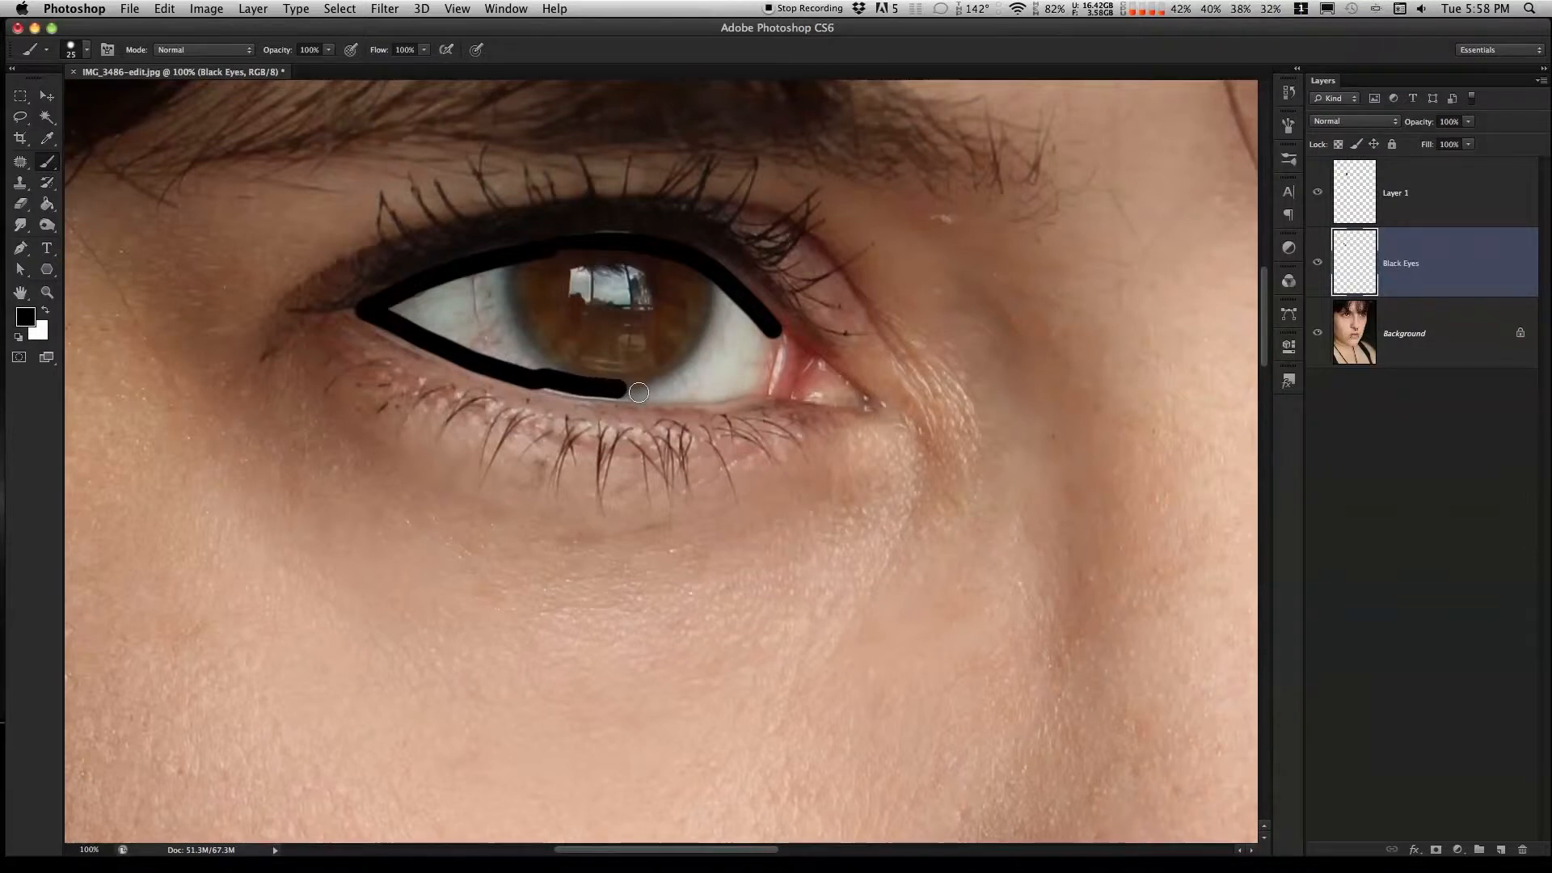
pyautogui.keyDown('shift'); pyautogui.click(637, 391); pyautogui.keyUp('shift')
pyautogui.keyDown('shift'); pyautogui.click(648, 392); pyautogui.keyUp('shift')
pyautogui.keyDown('shift'); pyautogui.click(675, 393); pyautogui.keyUp('shift')
pyautogui.keyDown('shift'); pyautogui.click(708, 393); pyautogui.keyUp('shift')
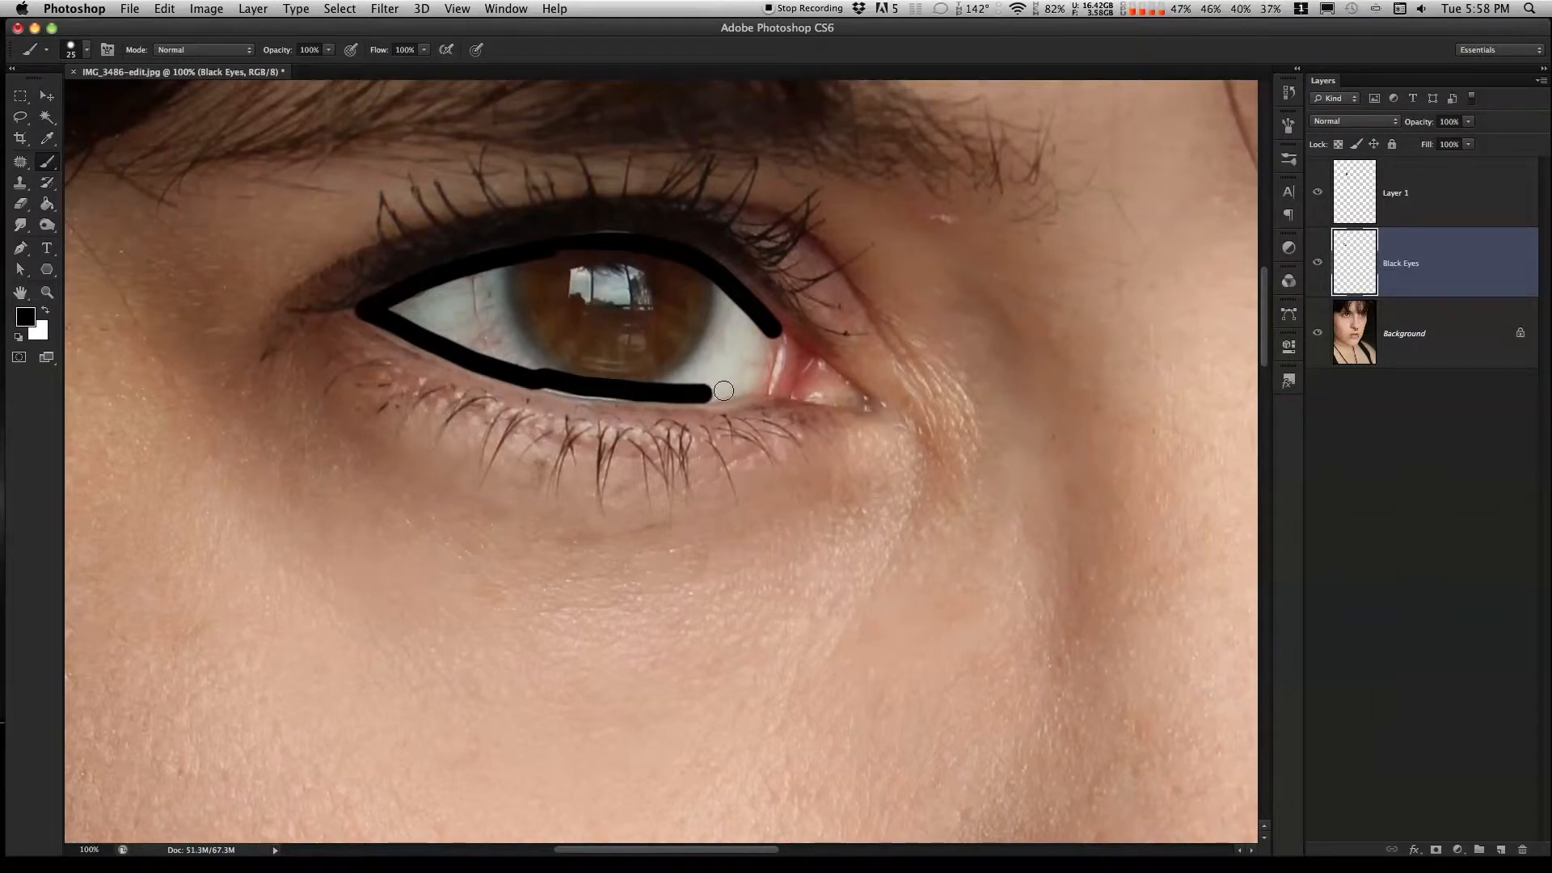
pyautogui.keyDown('shift'); pyautogui.click(729, 391); pyautogui.keyUp('shift')
pyautogui.keyDown('shift'); pyautogui.click(762, 388); pyautogui.keyUp('shift')
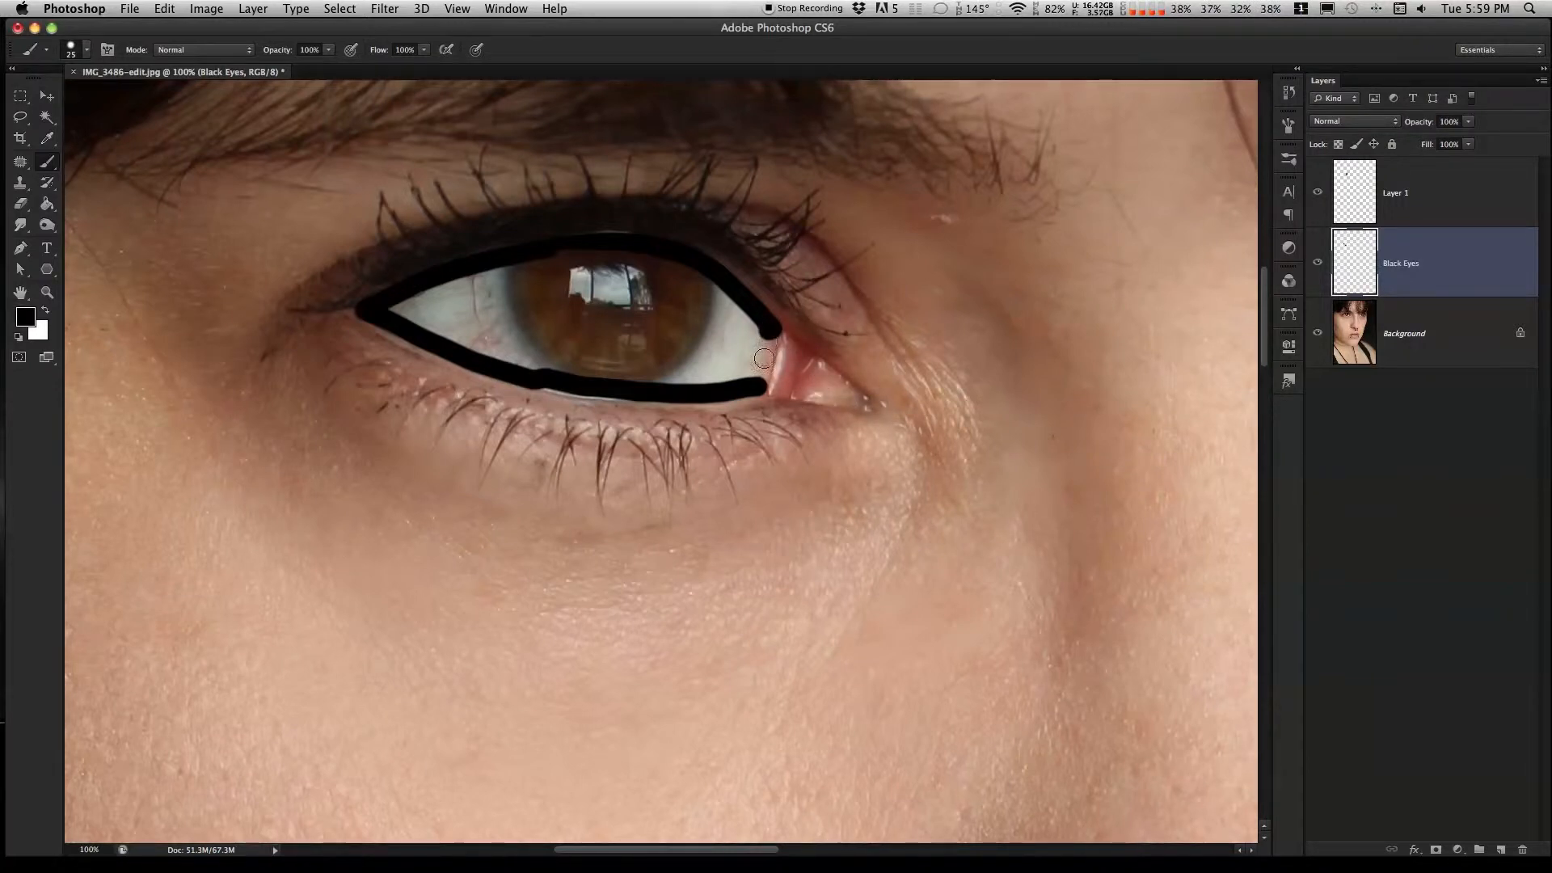
pyautogui.moveTo(770, 333); pyautogui.dragTo(758, 384)
pyautogui.keyDown('shift'); pyautogui.click(767, 329); pyautogui.keyUp('shift')
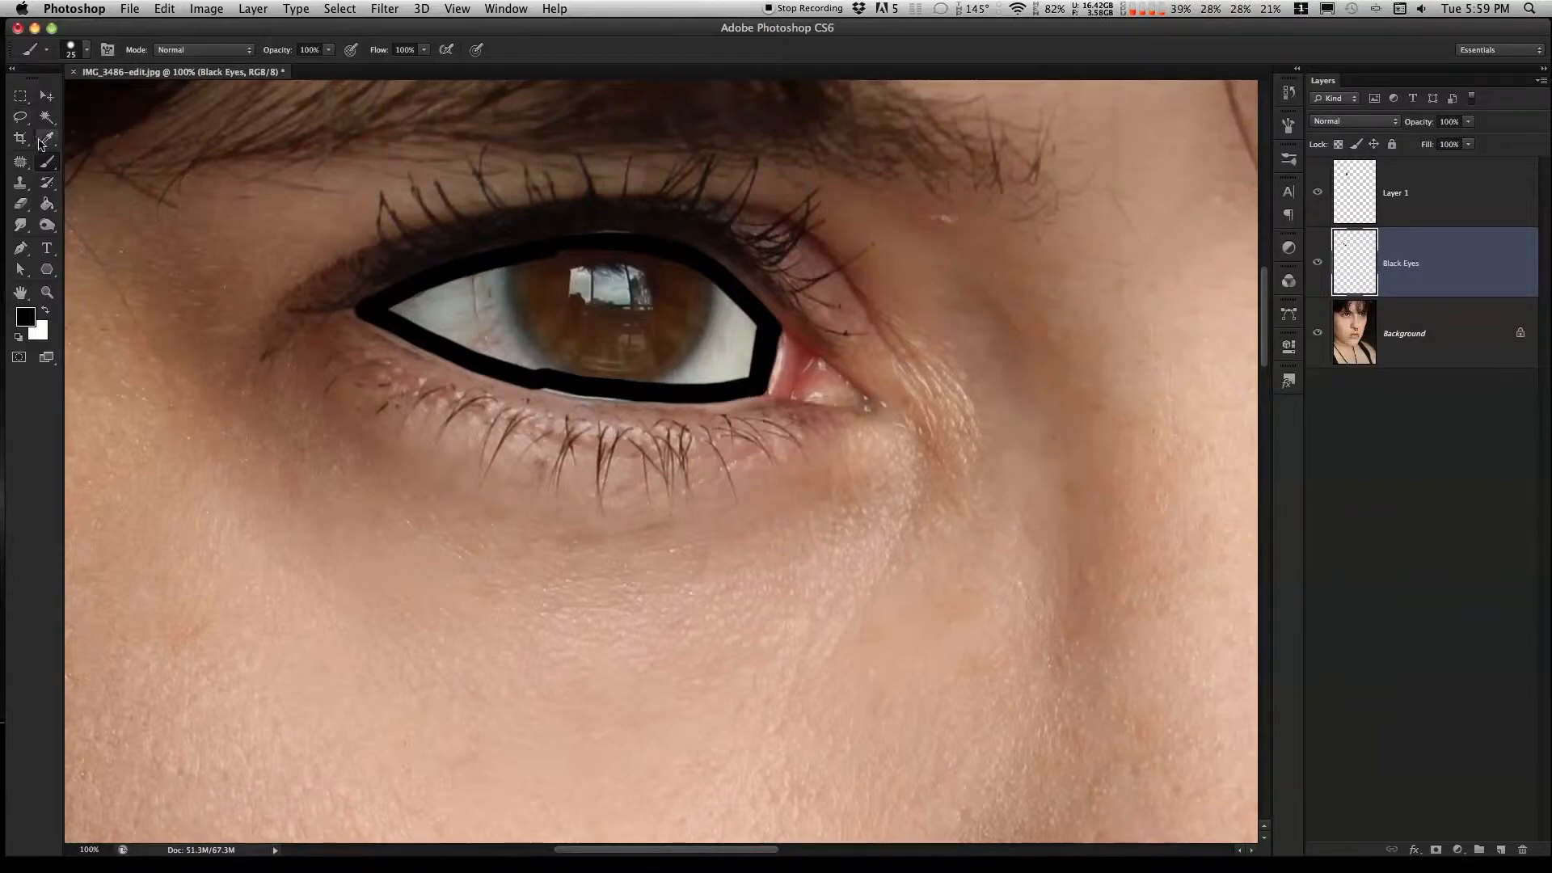
# Reduce the brush size to 10 px and touch up the black outline along the eye's inner corner.
pyautogui.click(87, 50)
pyautogui.moveTo(49, 99); pyautogui.dragTo(38, 99)
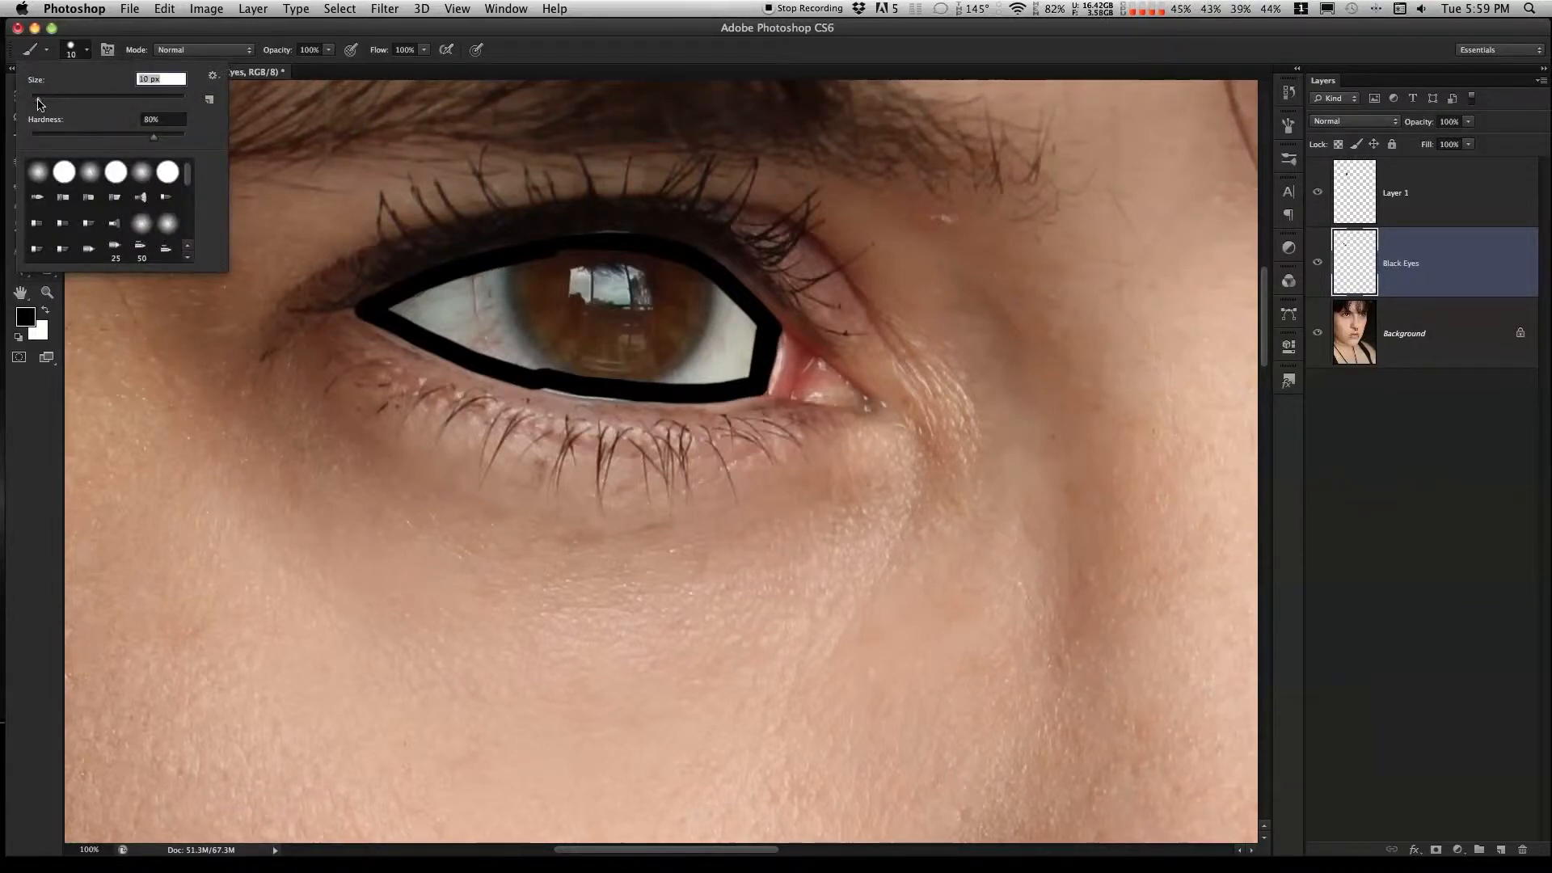
pyautogui.click(457, 37)
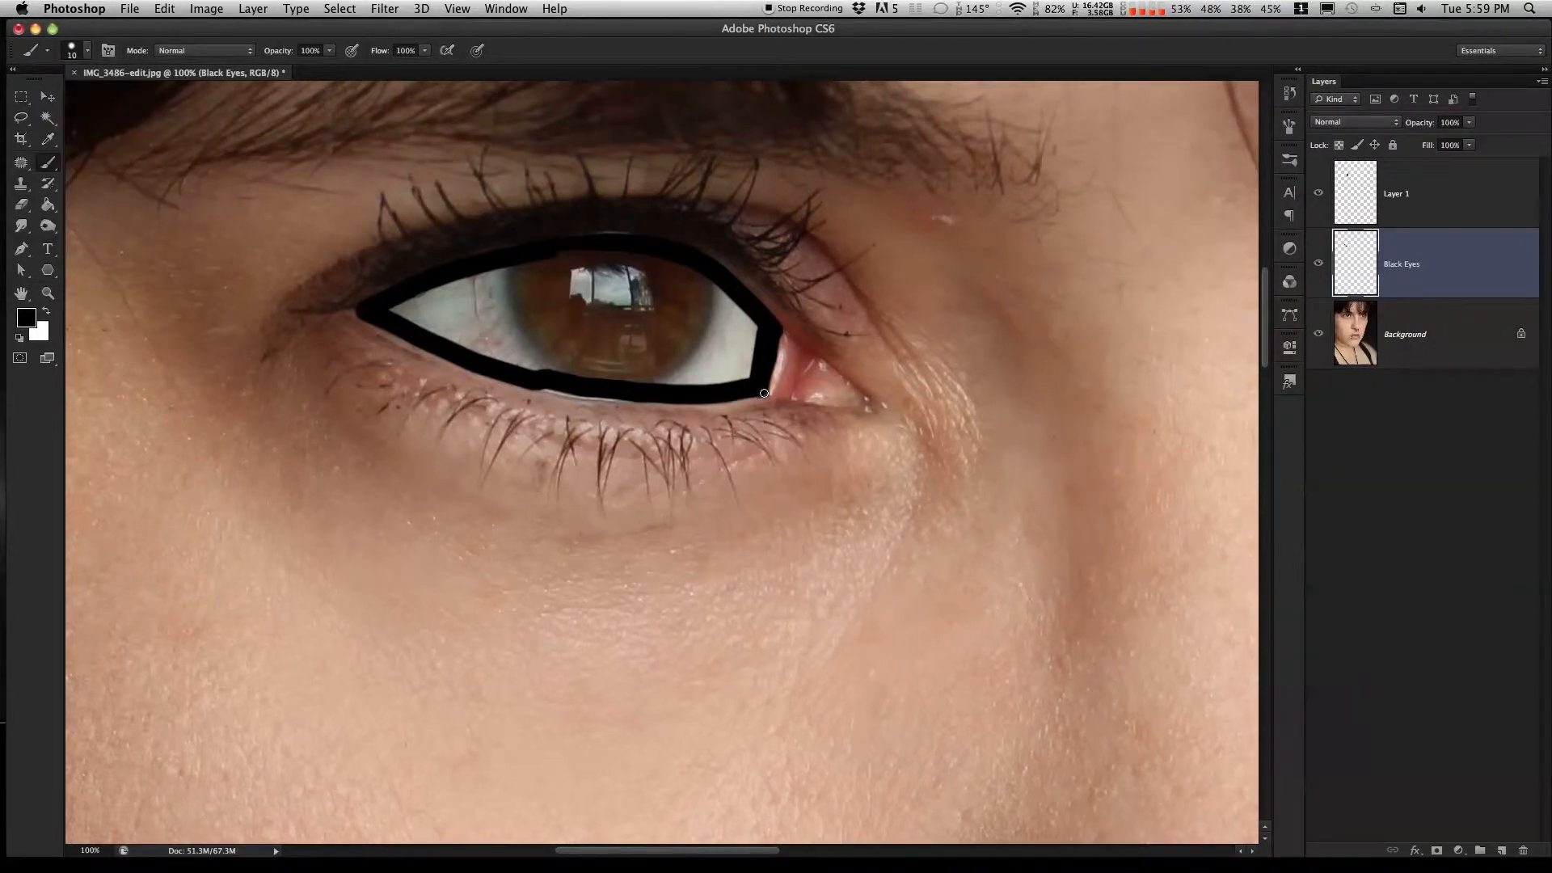
pyautogui.moveTo(764, 392); pyautogui.dragTo(775, 328)
# Set up the Eraser tool with a 23 px size and 80% hardness for cleaning up the outline.
pyautogui.click(21, 208)
pyautogui.click(88, 50)
pyautogui.click(154, 135)
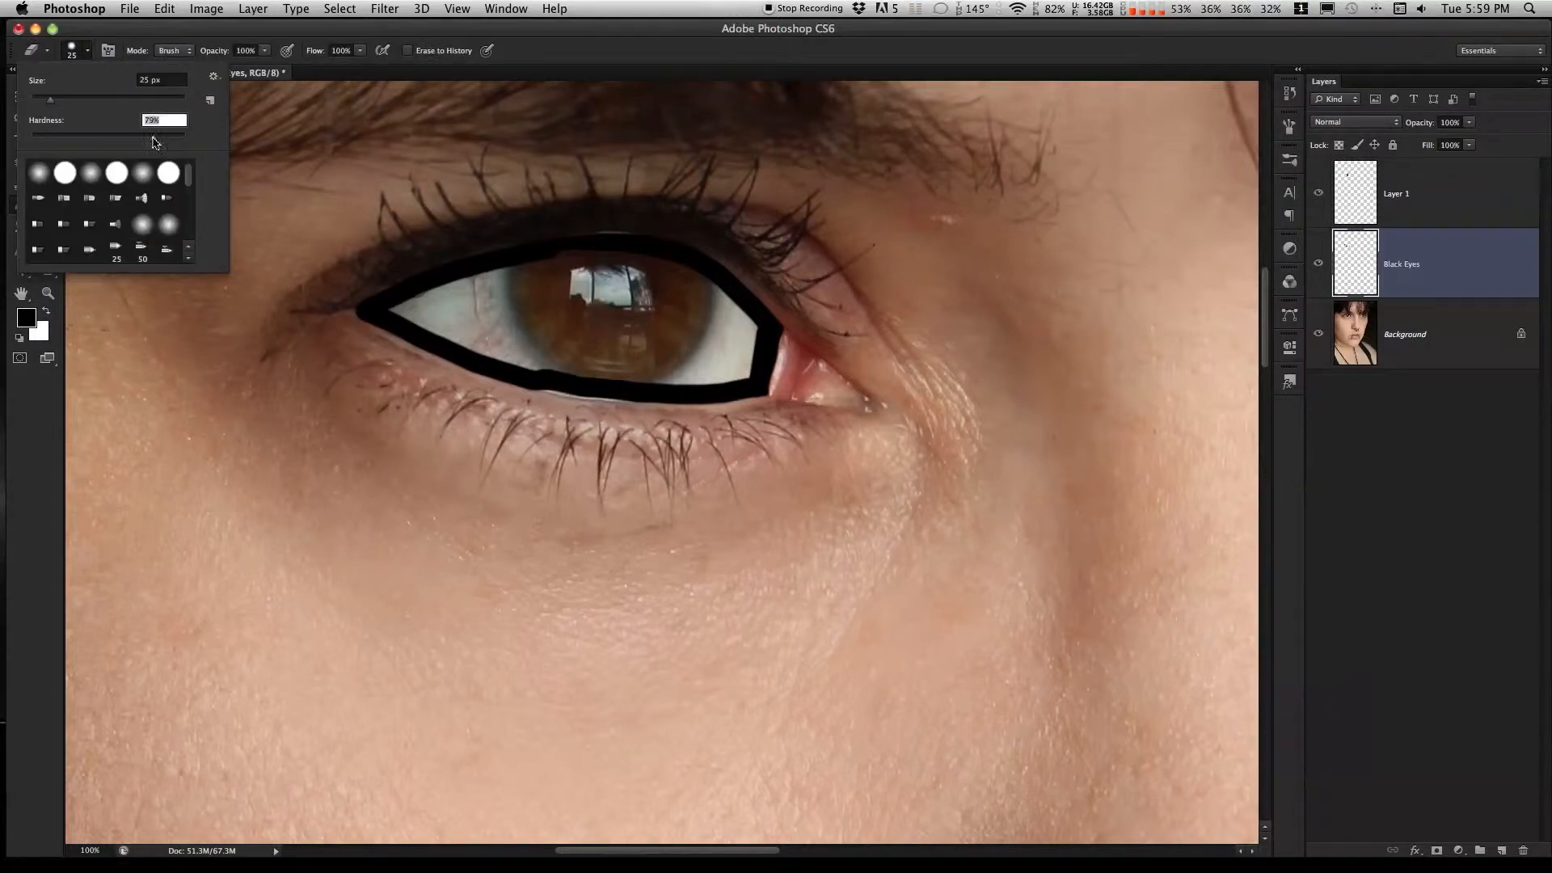
pyautogui.click(48, 100)
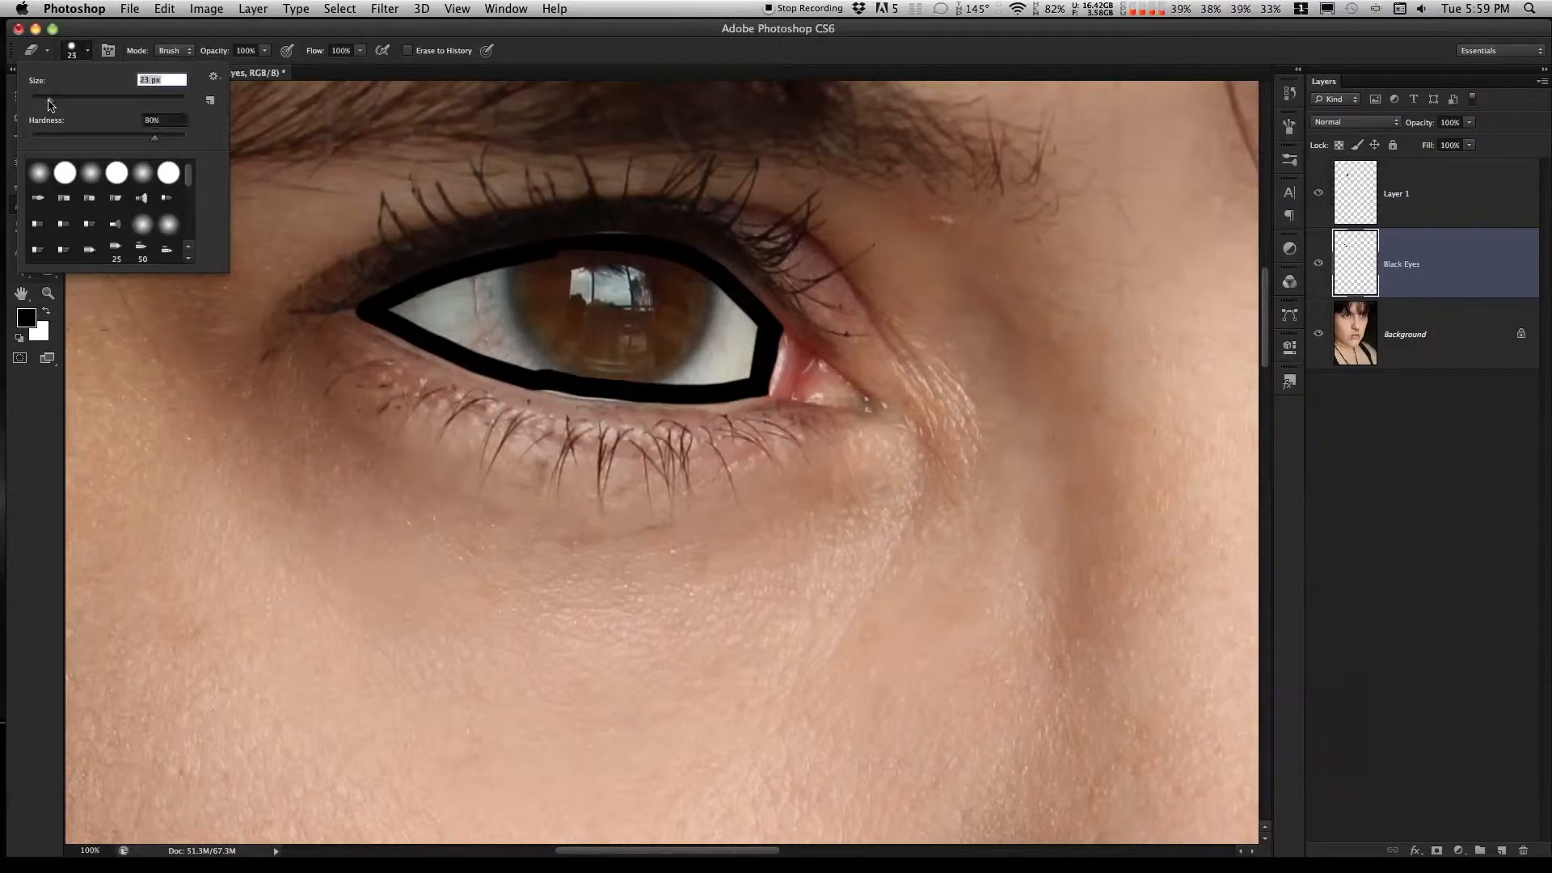
pyautogui.click(198, 40)
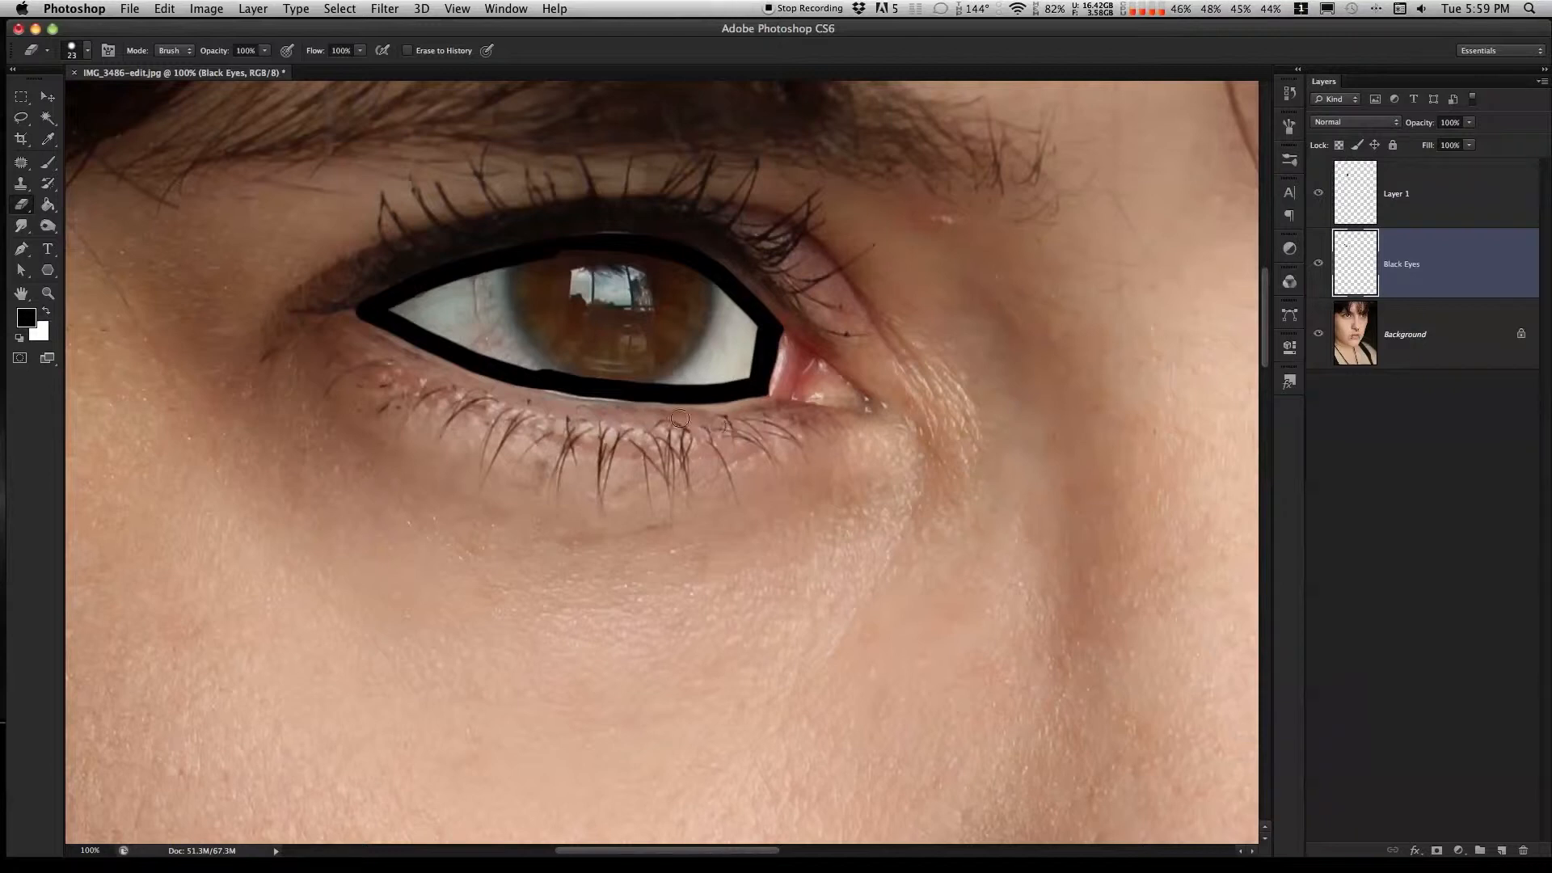
pyautogui.click(48, 162)
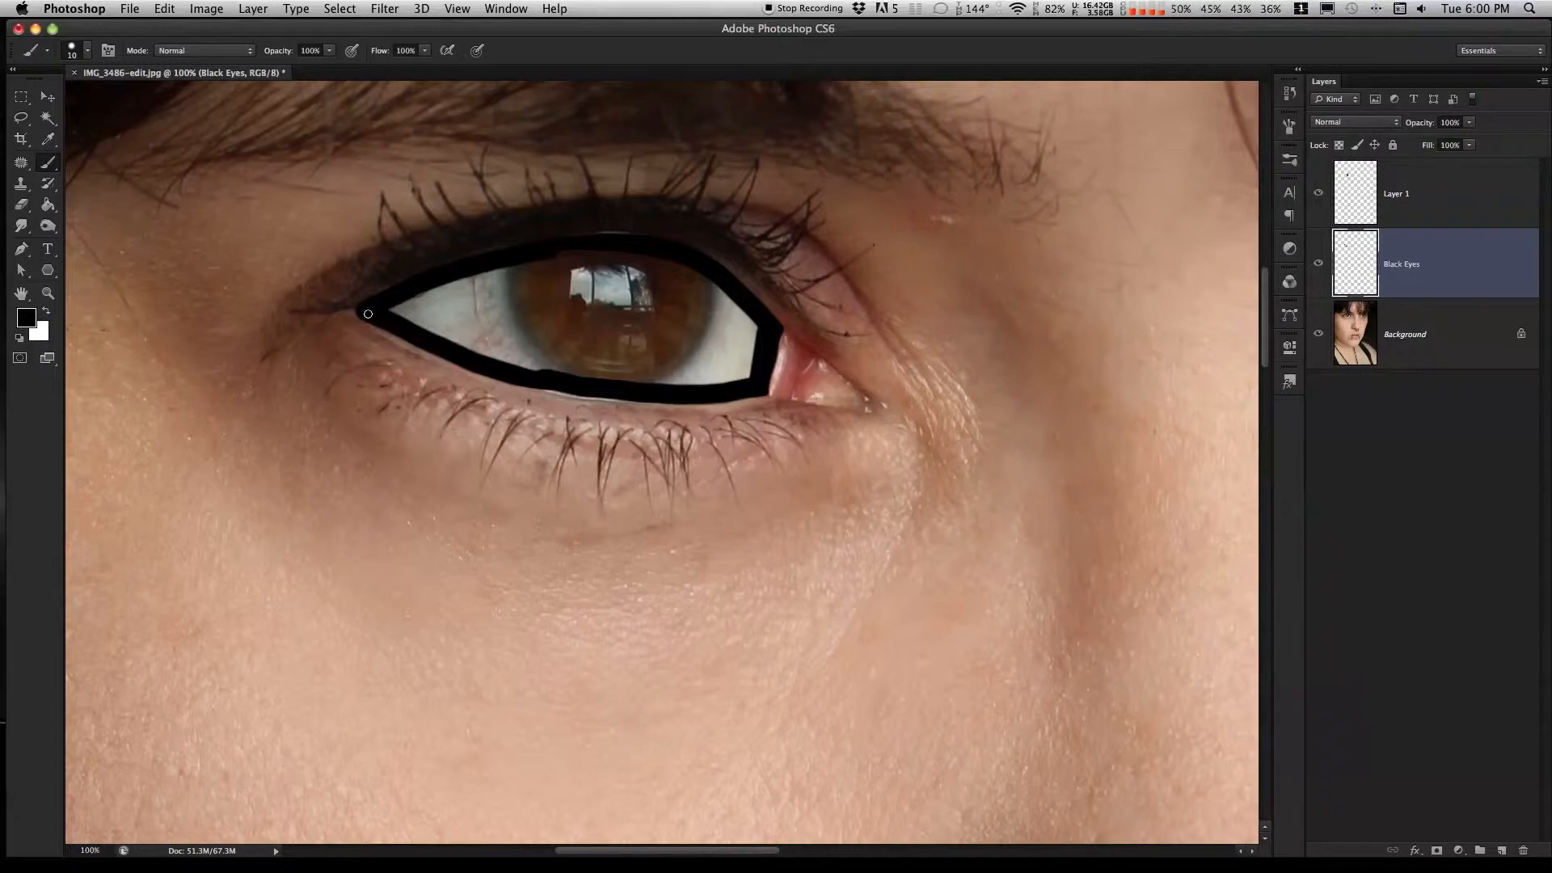
pyautogui.click(21, 205)
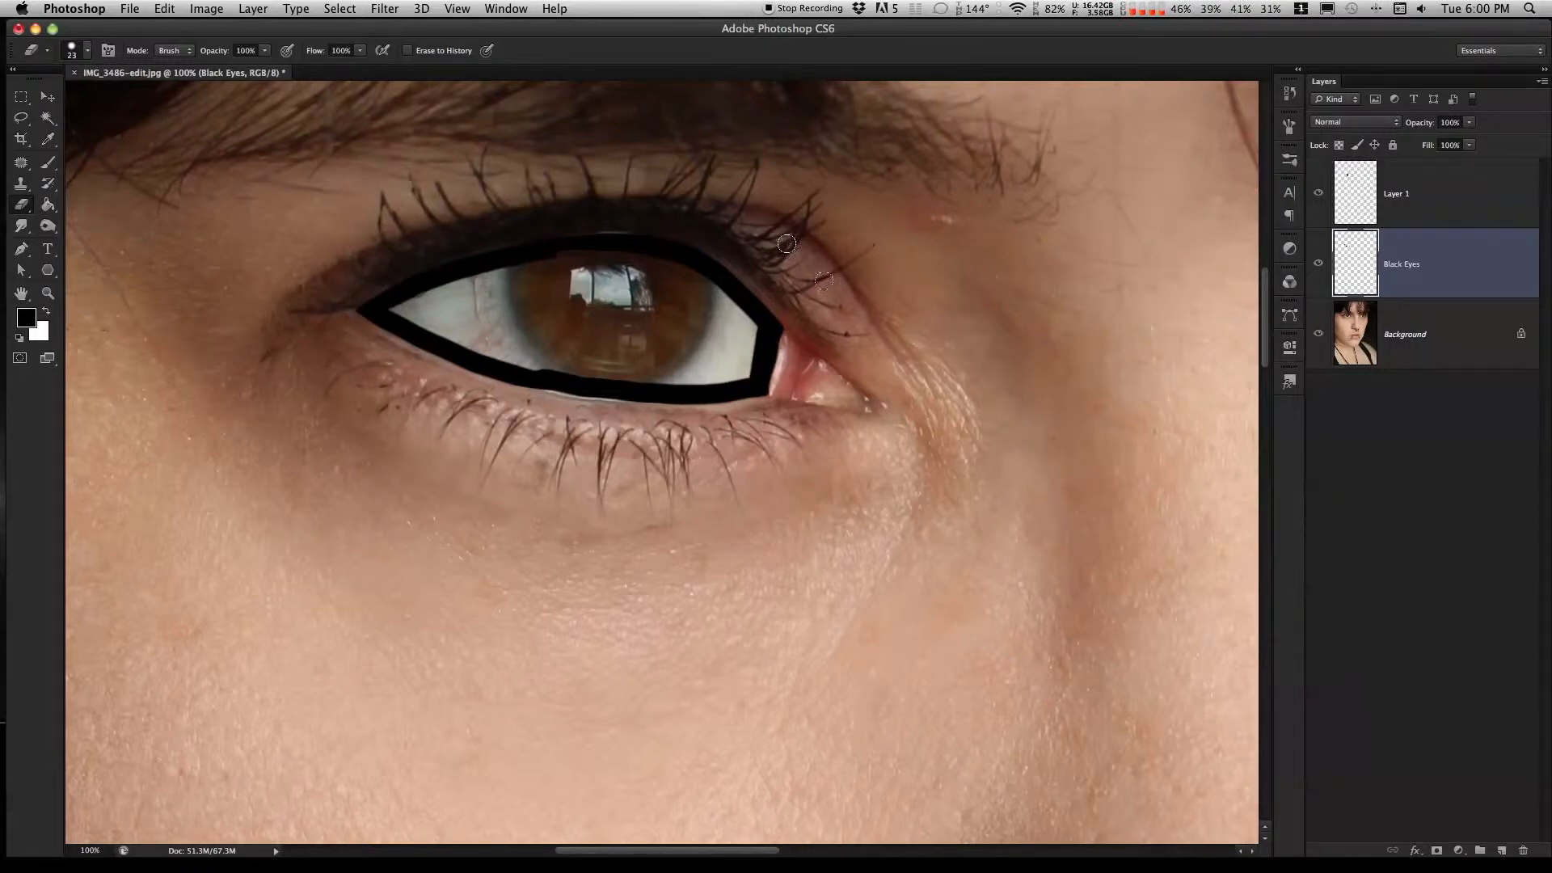
# Enlarge the black brush to 72 px and fill the outlined eye area between the inner corner and the iris.
pyautogui.click(50, 164)
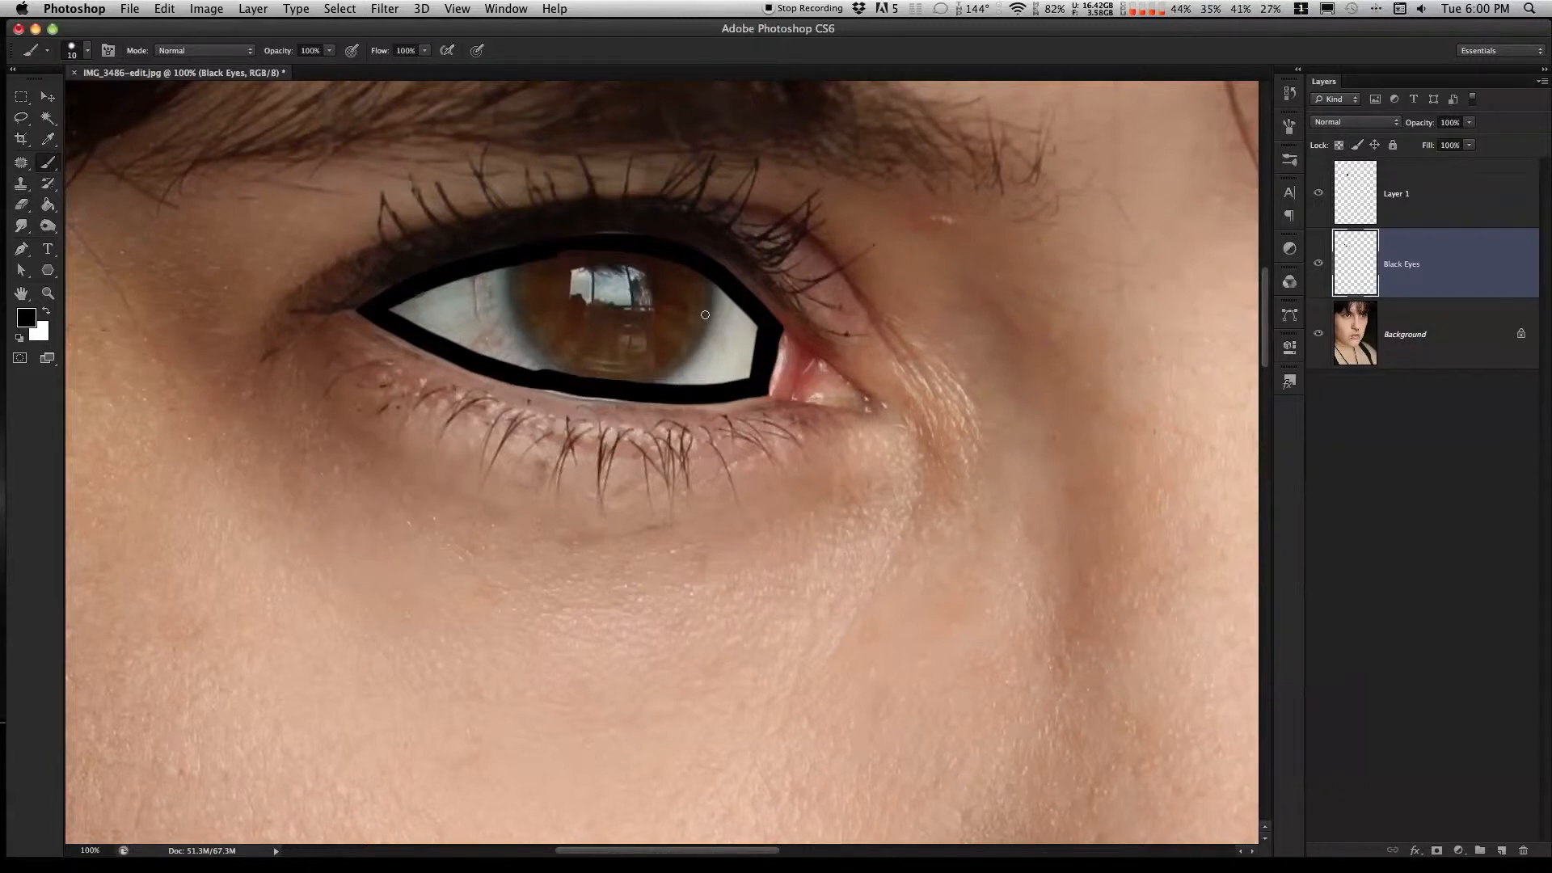
pyautogui.click(81, 53)
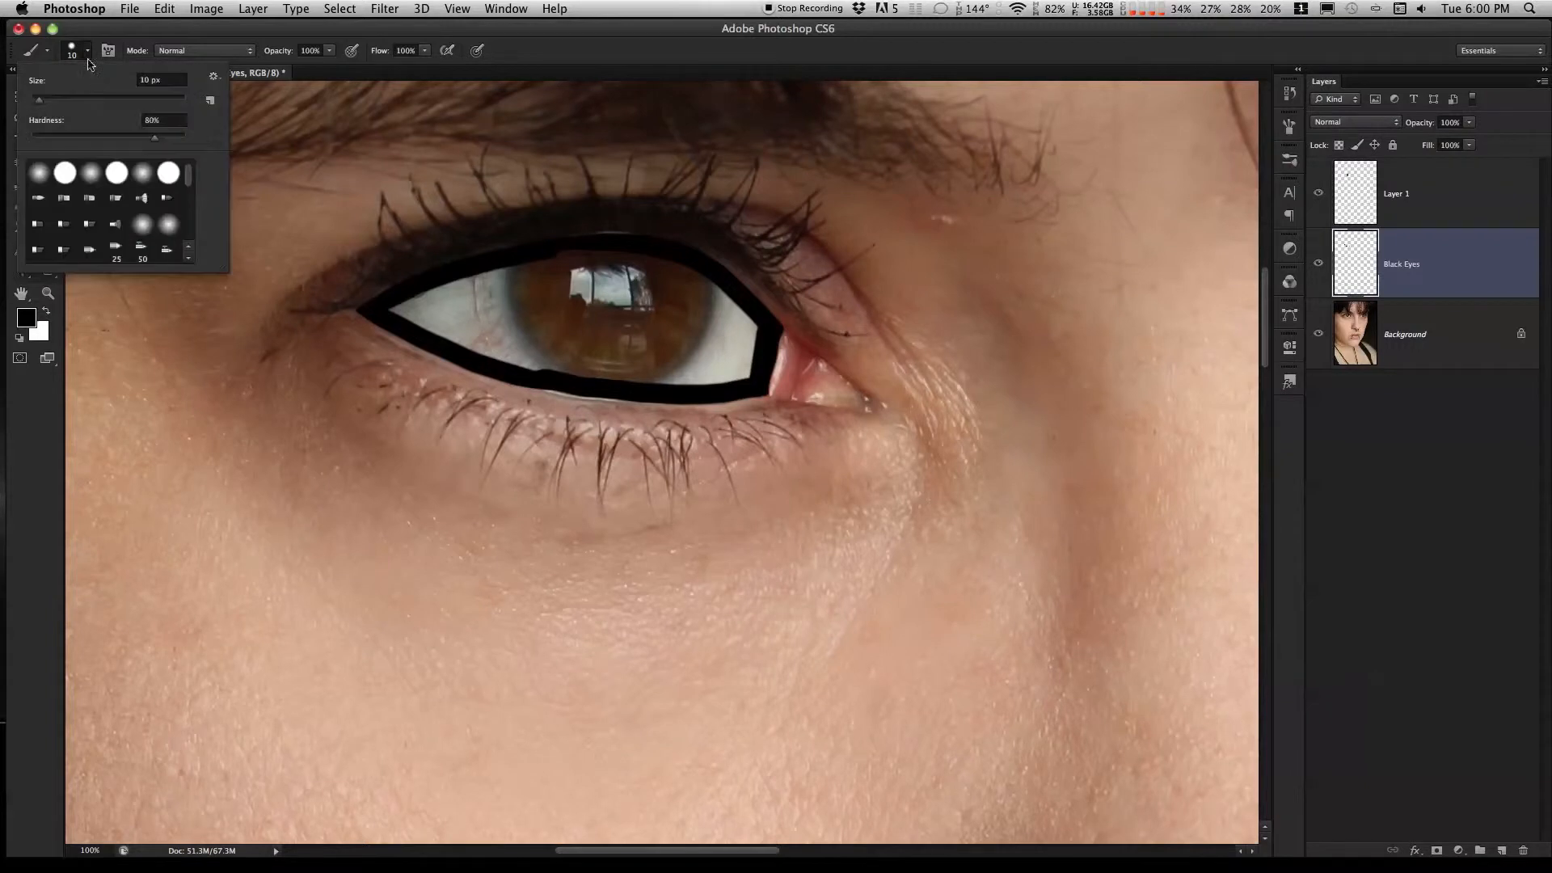
pyautogui.click(95, 98)
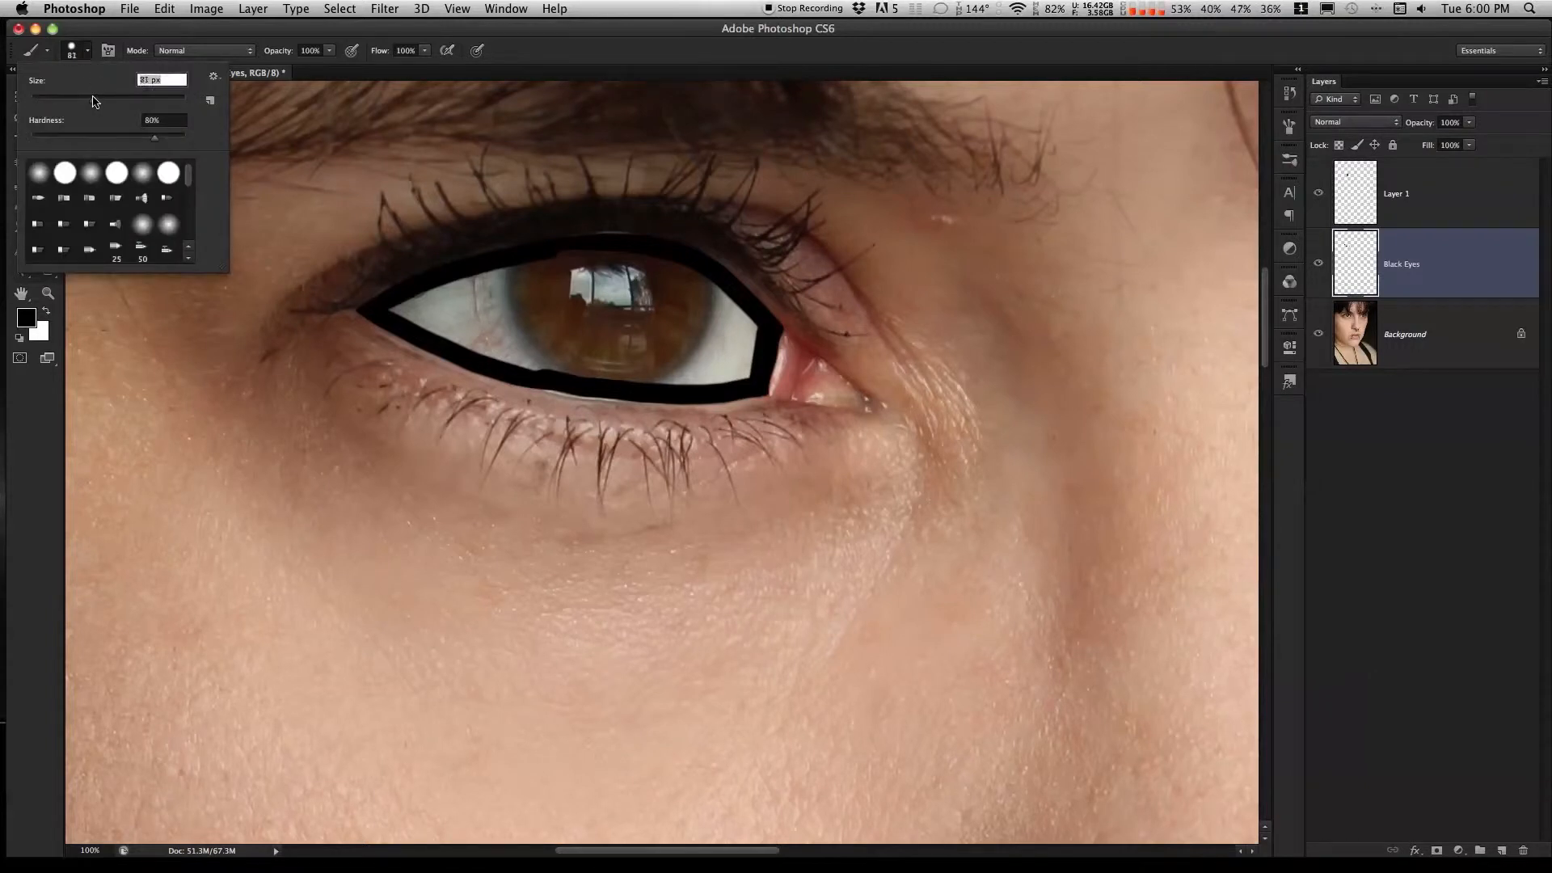
pyautogui.click(157, 34)
pyautogui.click(687, 293)
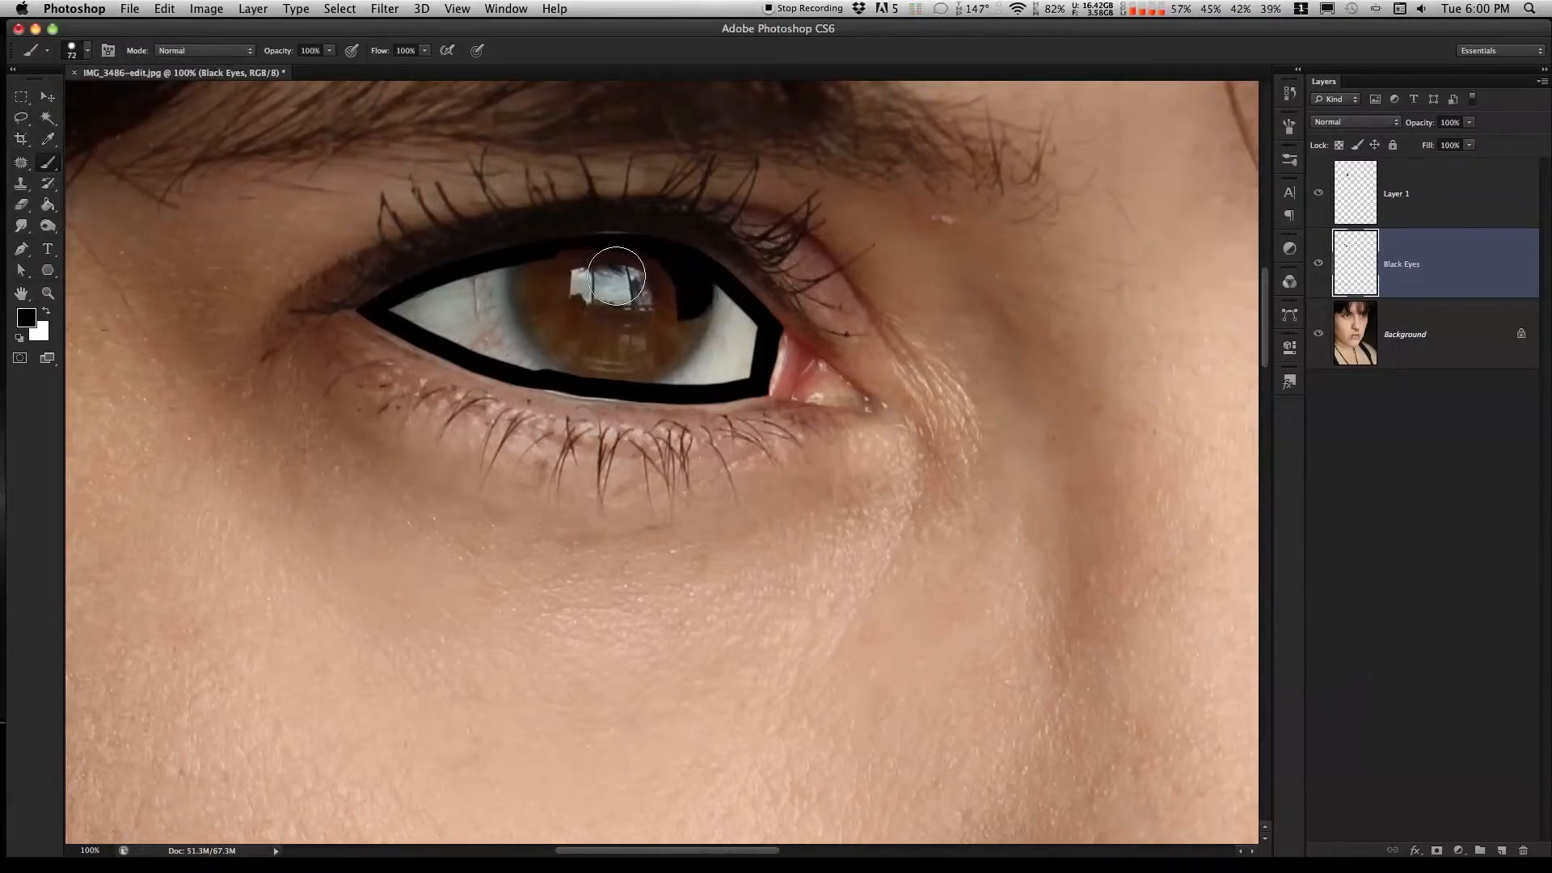
pyautogui.moveTo(676, 319)
pyautogui.mouseDown()
pyautogui.moveTo(703, 312)
pyautogui.moveTo(735, 353)
pyautogui.moveTo(706, 350)
pyautogui.mouseUp()
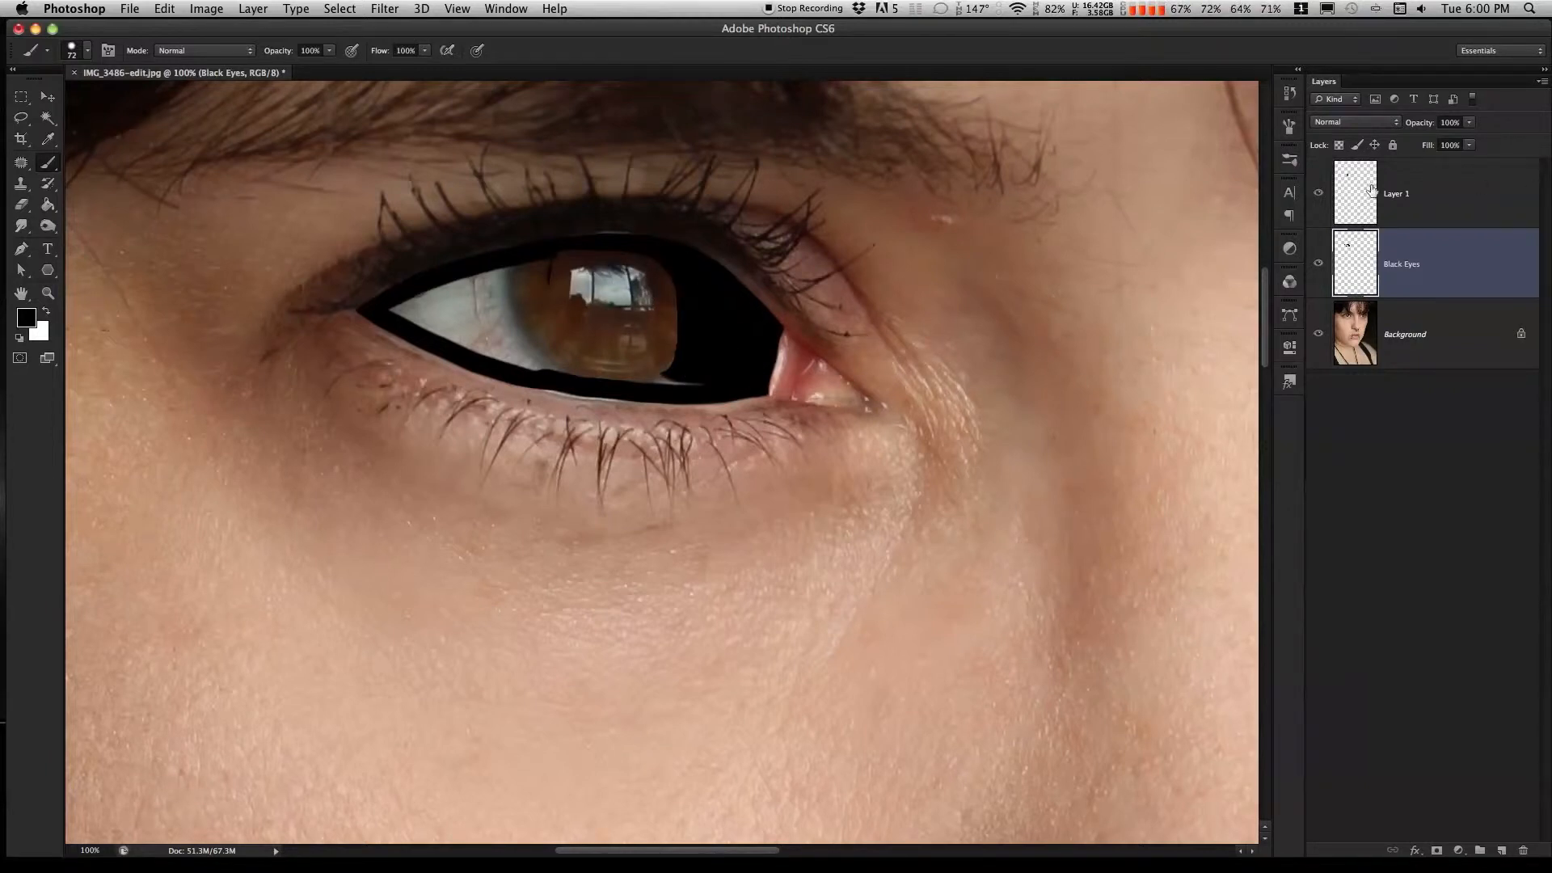
# Hide Layer 1 and paint the iris and the outer part of the eye black.
pyautogui.click(1319, 194)
pyautogui.click(1319, 194)
pyautogui.moveTo(647, 315)
pyautogui.mouseDown()
pyautogui.moveTo(617, 345)
pyautogui.moveTo(537, 283)
pyautogui.moveTo(682, 363)
pyautogui.moveTo(469, 299)
pyautogui.moveTo(414, 308)
pyautogui.moveTo(468, 303)
pyautogui.moveTo(505, 333)
pyautogui.mouseUp()
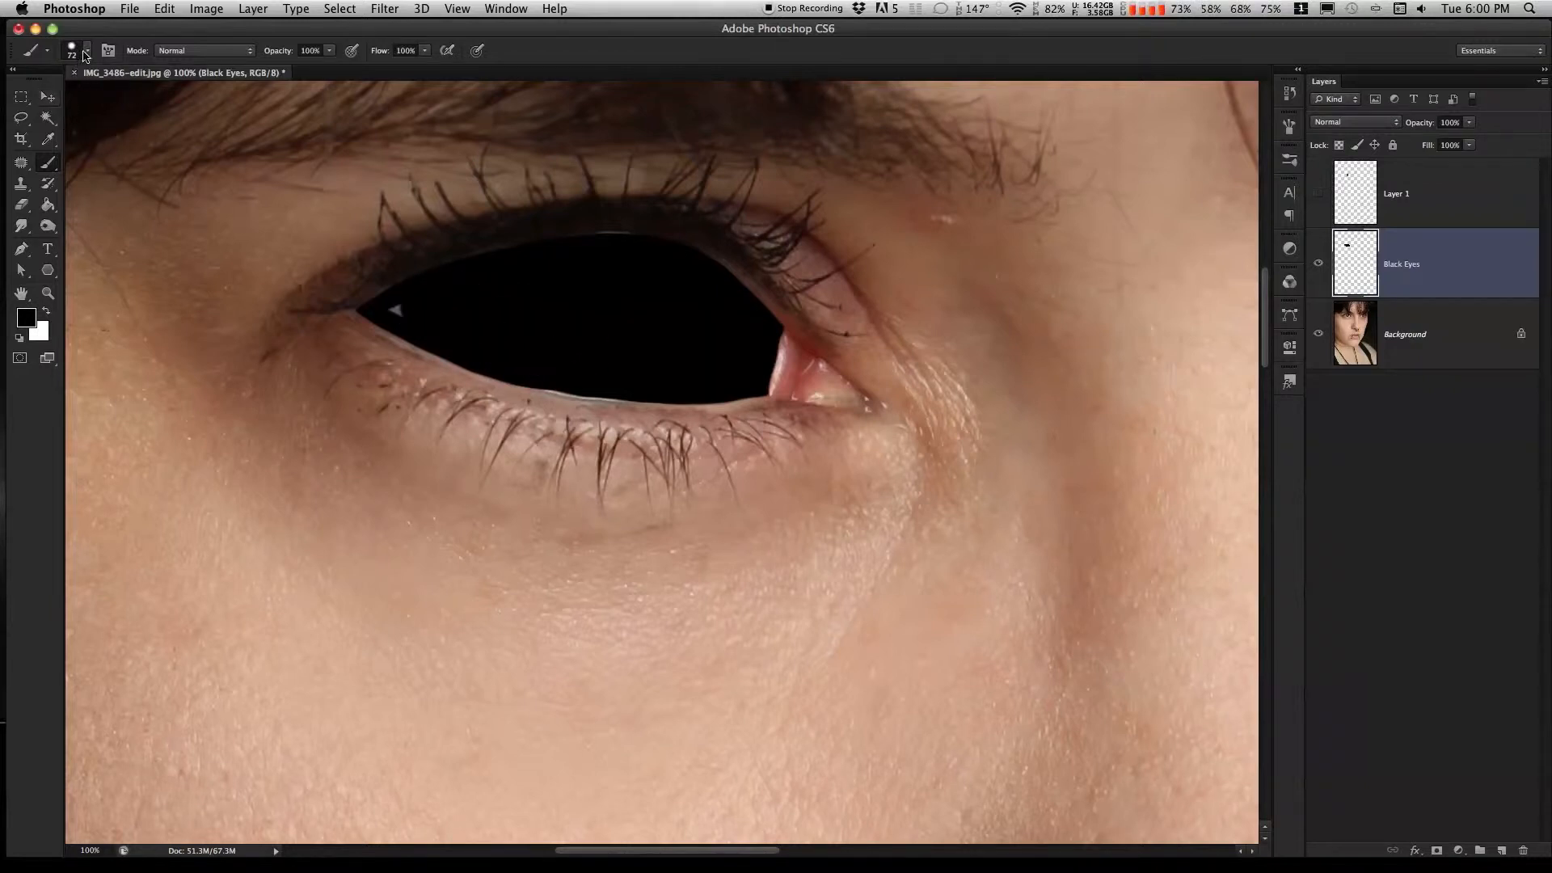
# Reduce the brush to 44 px and fill the small unpainted gap at the eye's outer corner.
pyautogui.click(85, 55)
pyautogui.moveTo(73, 99); pyautogui.dragTo(67, 101)
pyautogui.click(265, 29)
pyautogui.click(399, 308)
# Smudge the edges of the black fill along the upper and lower lids with the Smudge tool.
pyautogui.scroll(5, 109, 275)
pyautogui.click(22, 226)
pyautogui.click(23, 227)
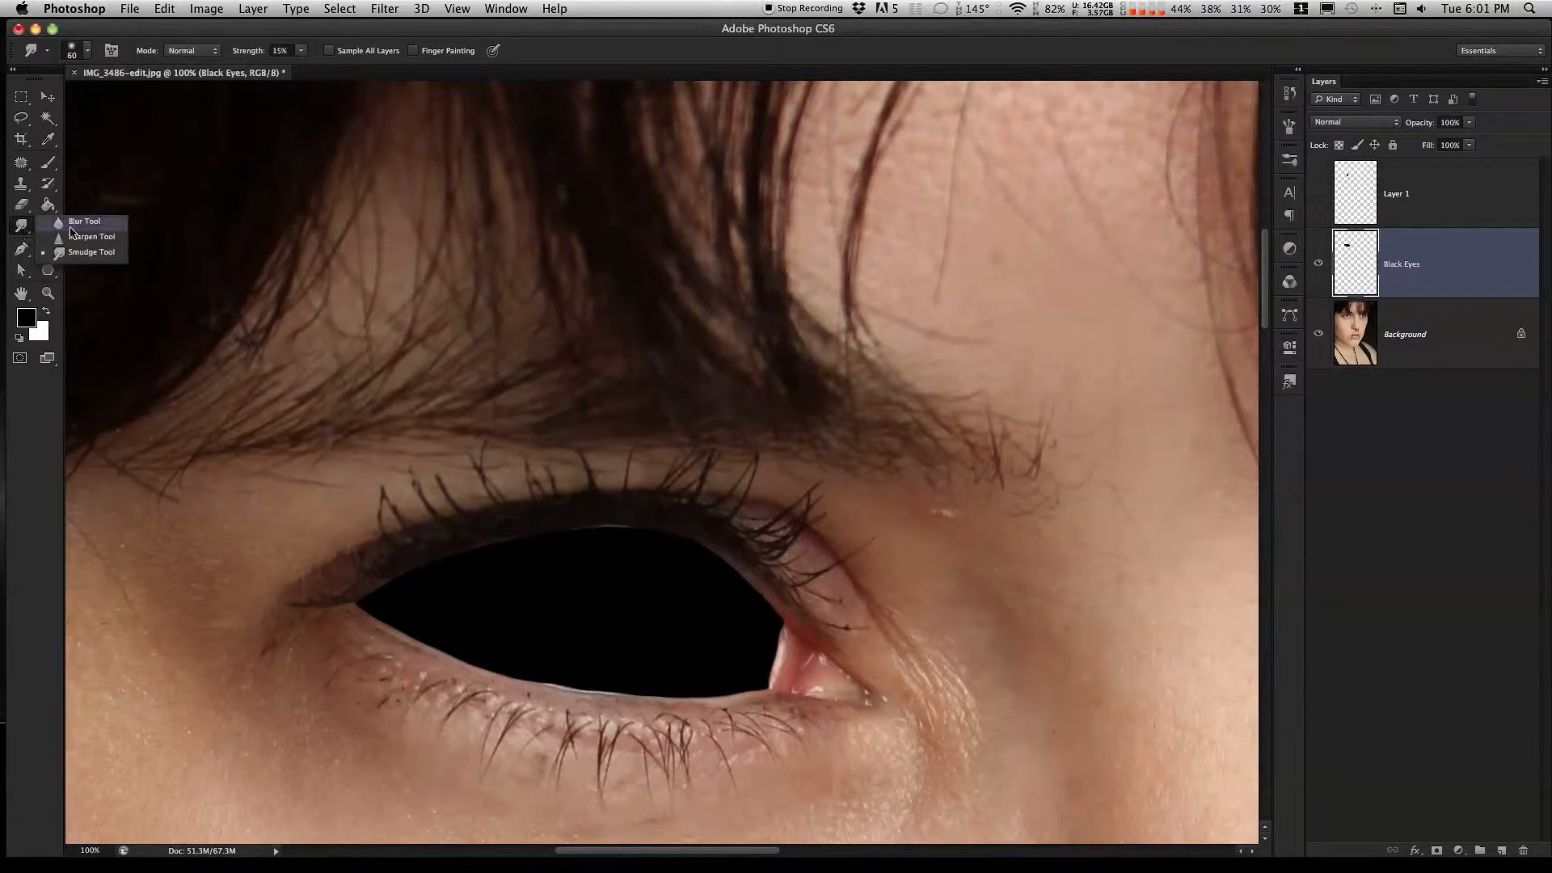
pyautogui.click(103, 250)
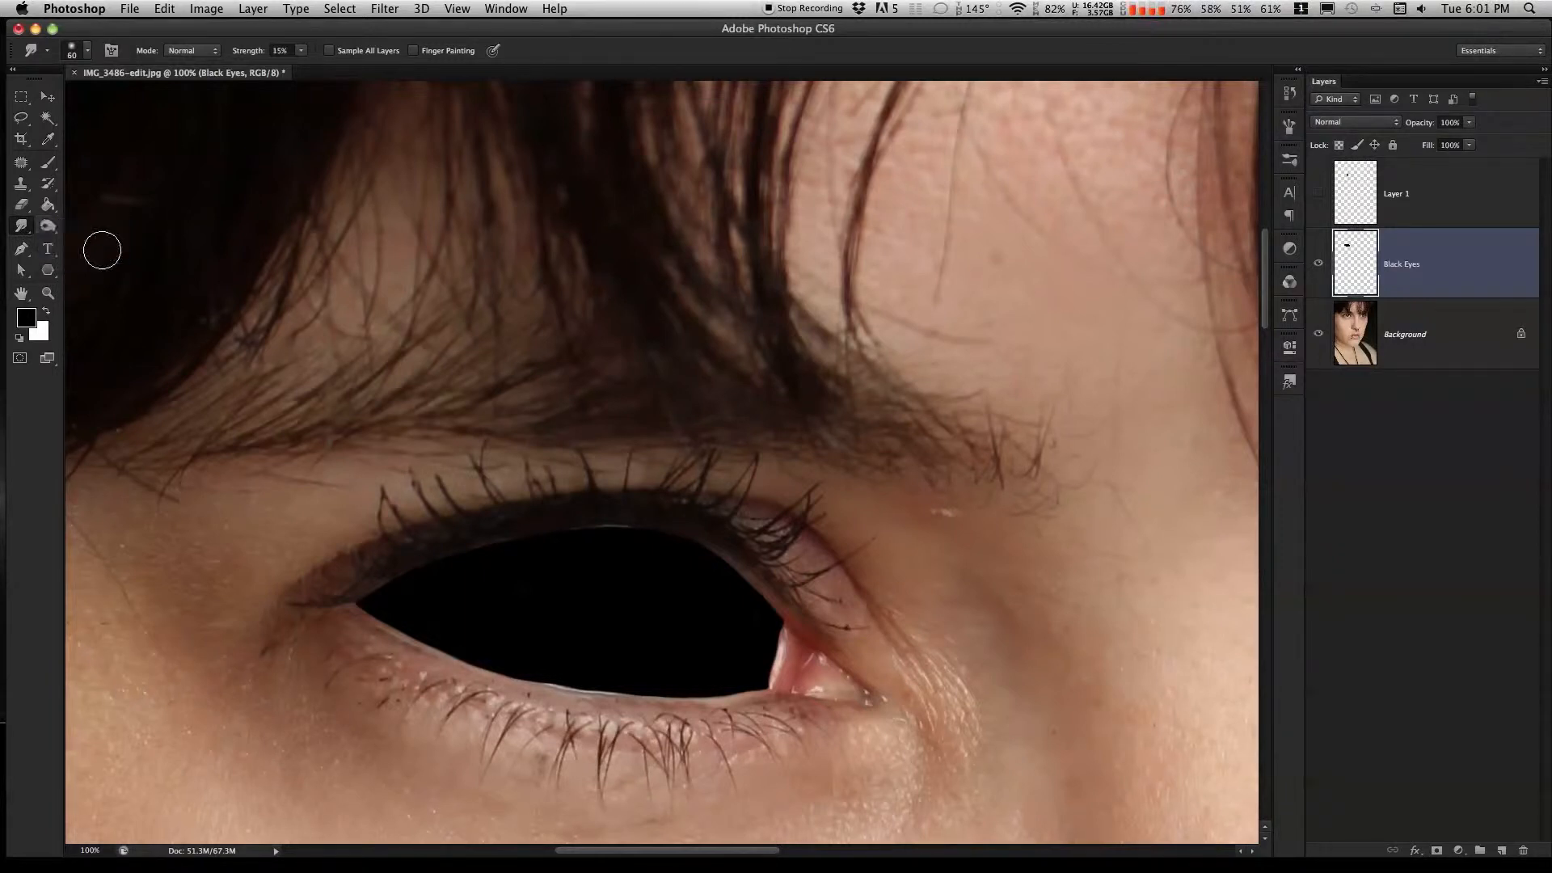
pyautogui.scroll(-3, 491, 201)
pyautogui.scroll(-2, 491, 202)
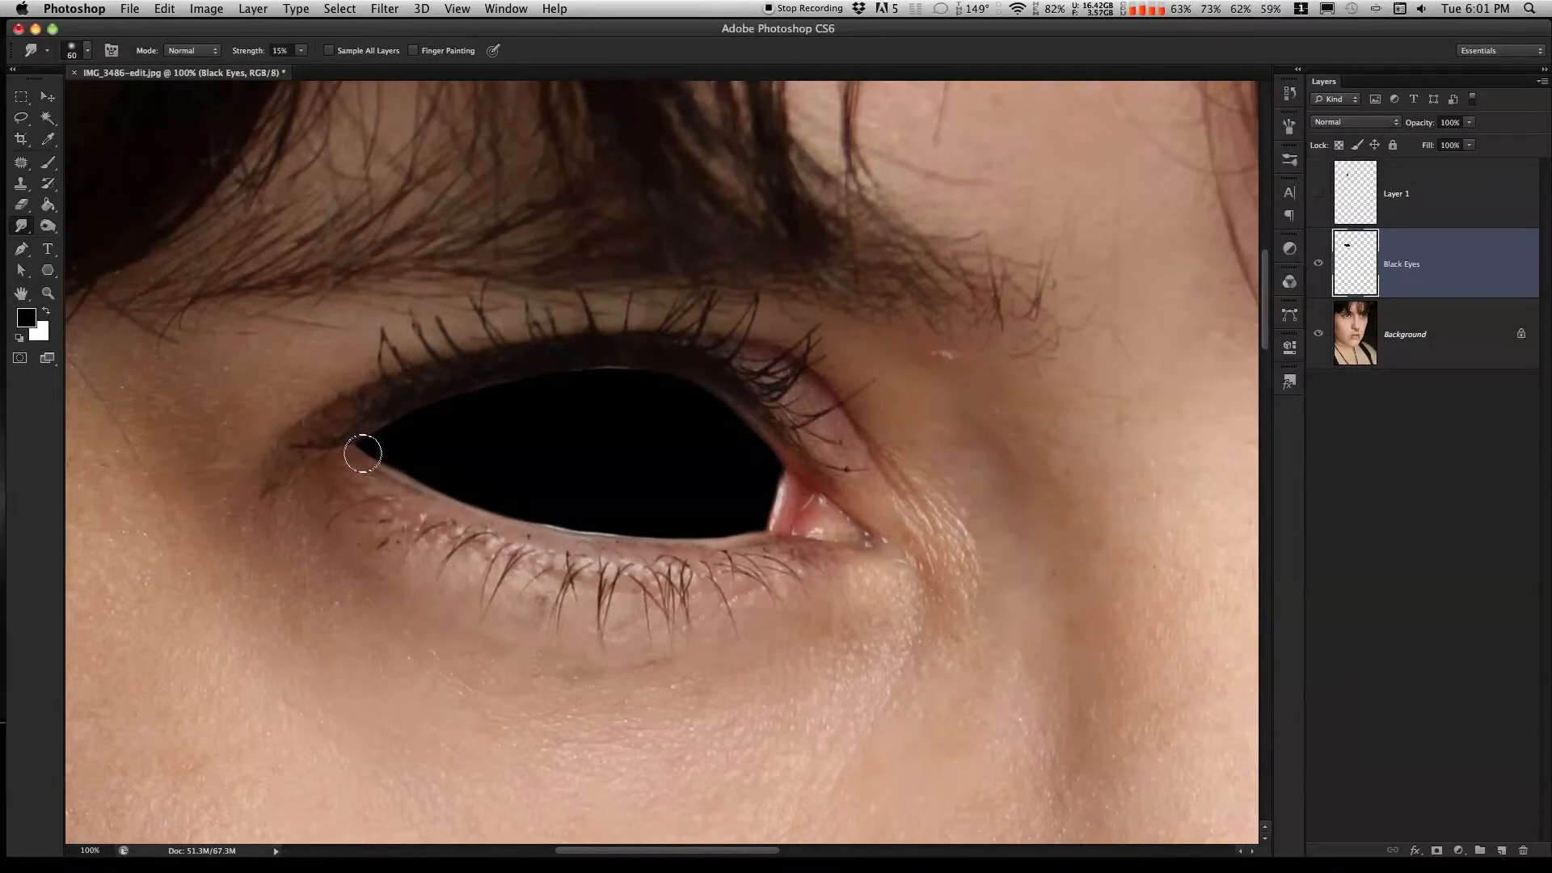
pyautogui.moveTo(365, 446); pyautogui.dragTo(402, 417)
pyautogui.moveTo(571, 371)
pyautogui.mouseDown()
pyautogui.moveTo(687, 379)
pyautogui.moveTo(472, 380)
pyautogui.moveTo(542, 371)
pyautogui.moveTo(360, 436)
pyautogui.moveTo(561, 363)
pyautogui.mouseUp()
pyautogui.moveTo(710, 386)
pyautogui.mouseDown()
pyautogui.moveTo(791, 482)
pyautogui.moveTo(791, 466)
pyautogui.moveTo(758, 521)
pyautogui.moveTo(718, 540)
pyautogui.moveTo(747, 534)
pyautogui.moveTo(707, 549)
pyautogui.moveTo(508, 524)
pyautogui.mouseUp()
pyautogui.click(48, 95)
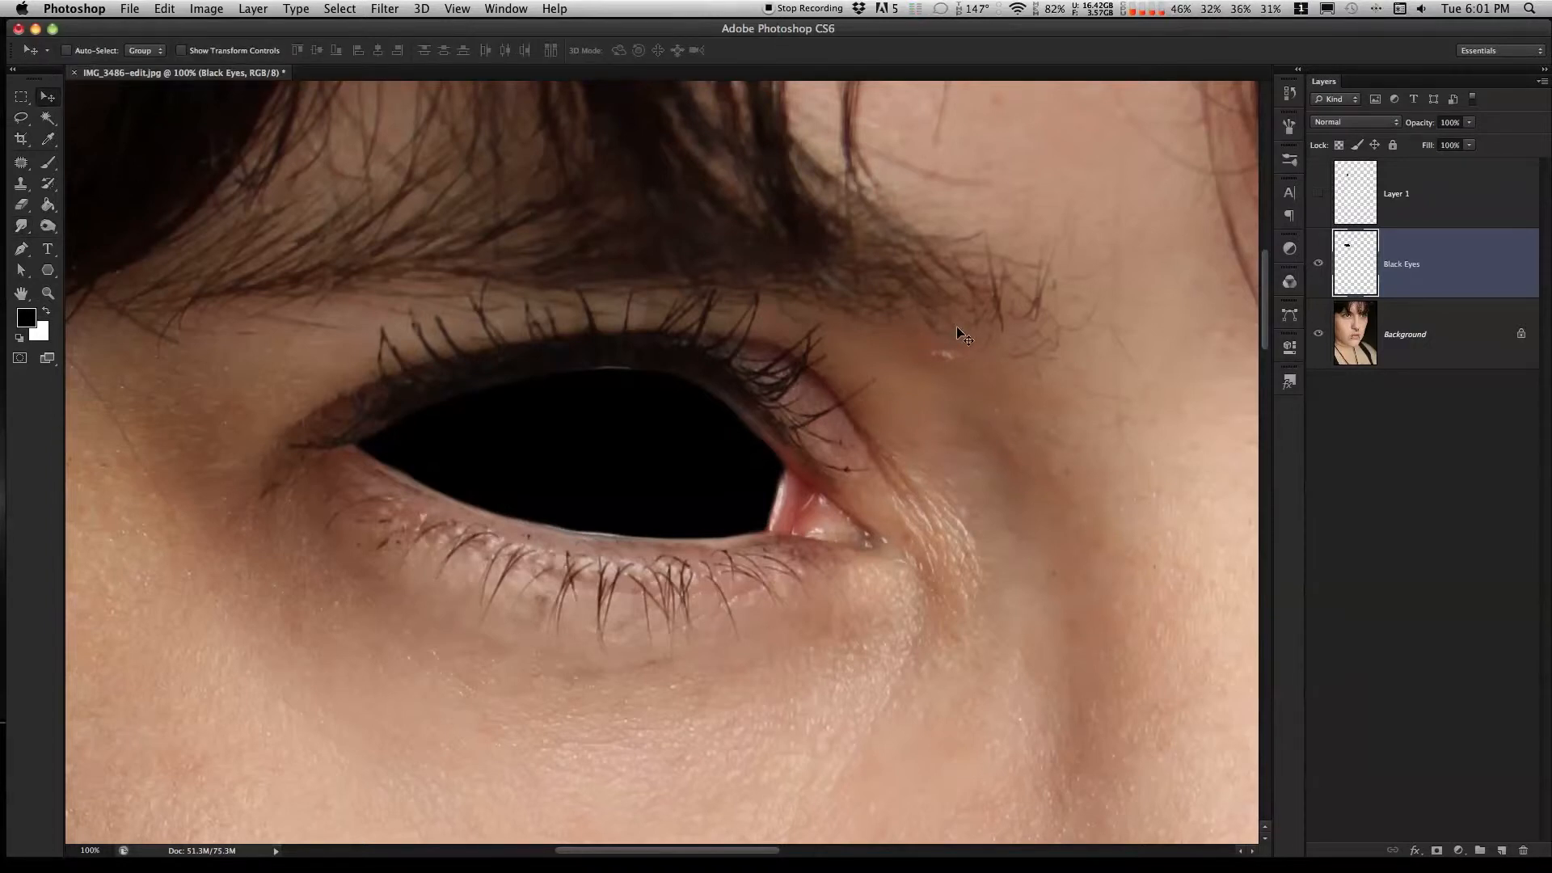
# Create a new layer named Highlight above Black Eyes and clip it to the Black Eyes layer.
pyautogui.click(1542, 82)
pyautogui.click(1390, 90)
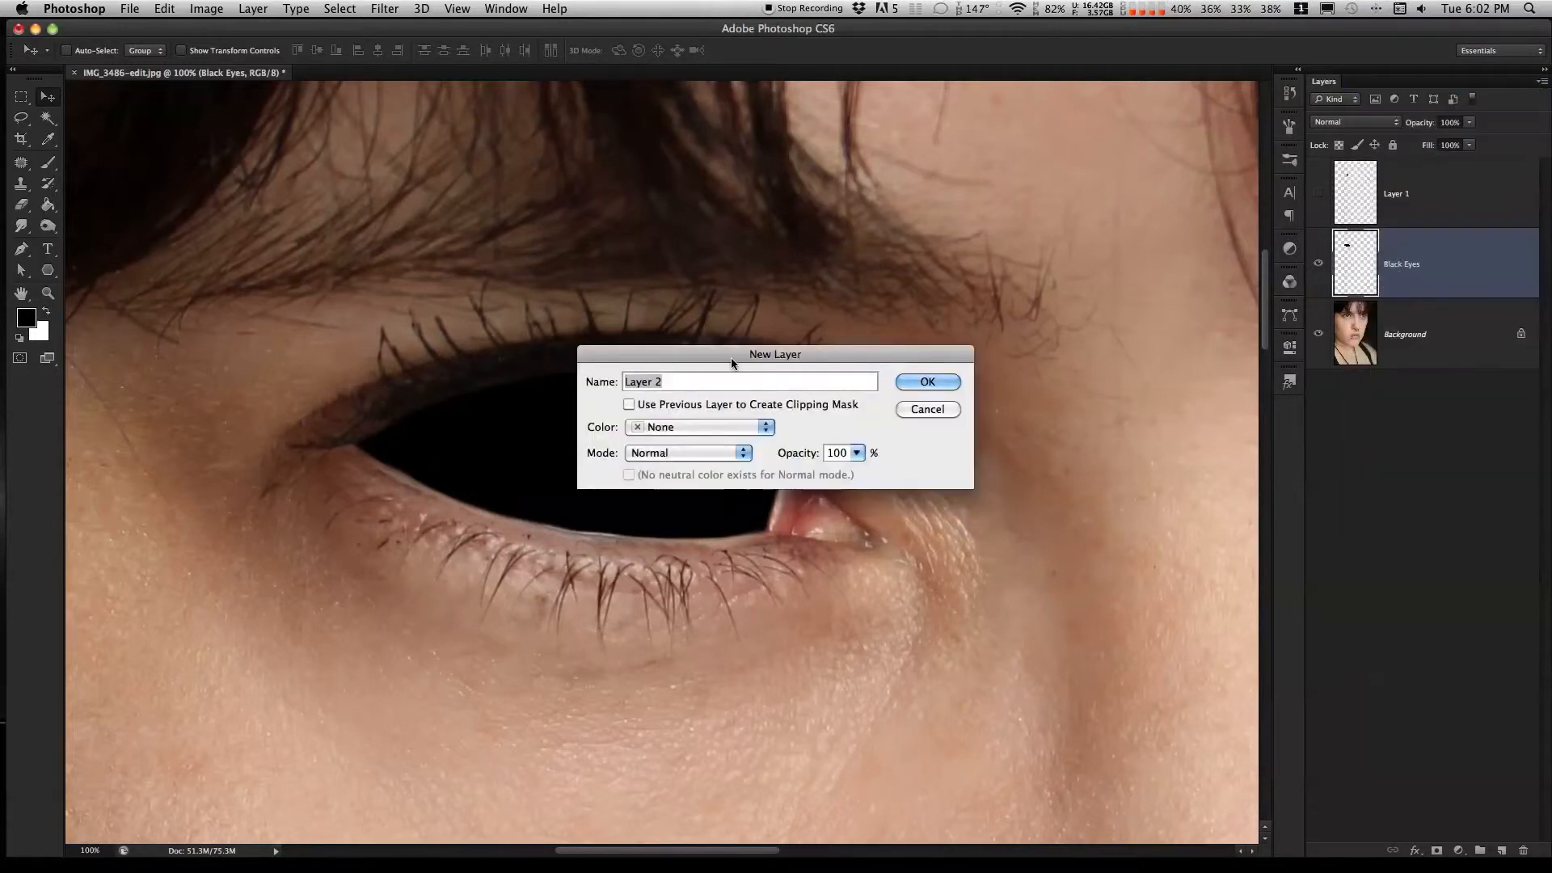
pyautogui.write('Highlight')
pyautogui.press('Return')
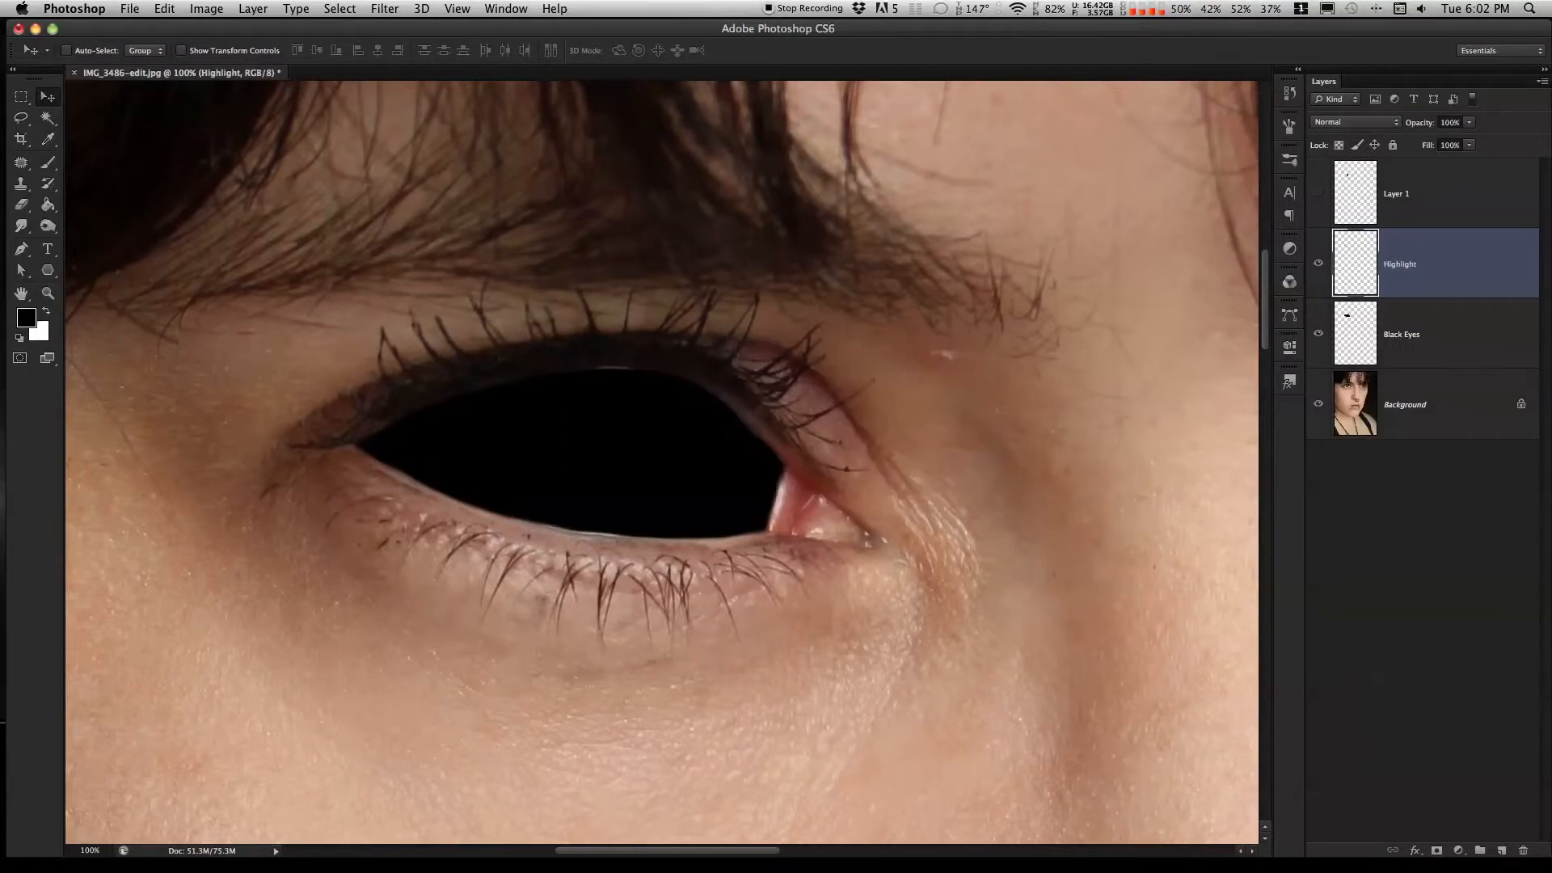
pyautogui.rightClick(1443, 270)
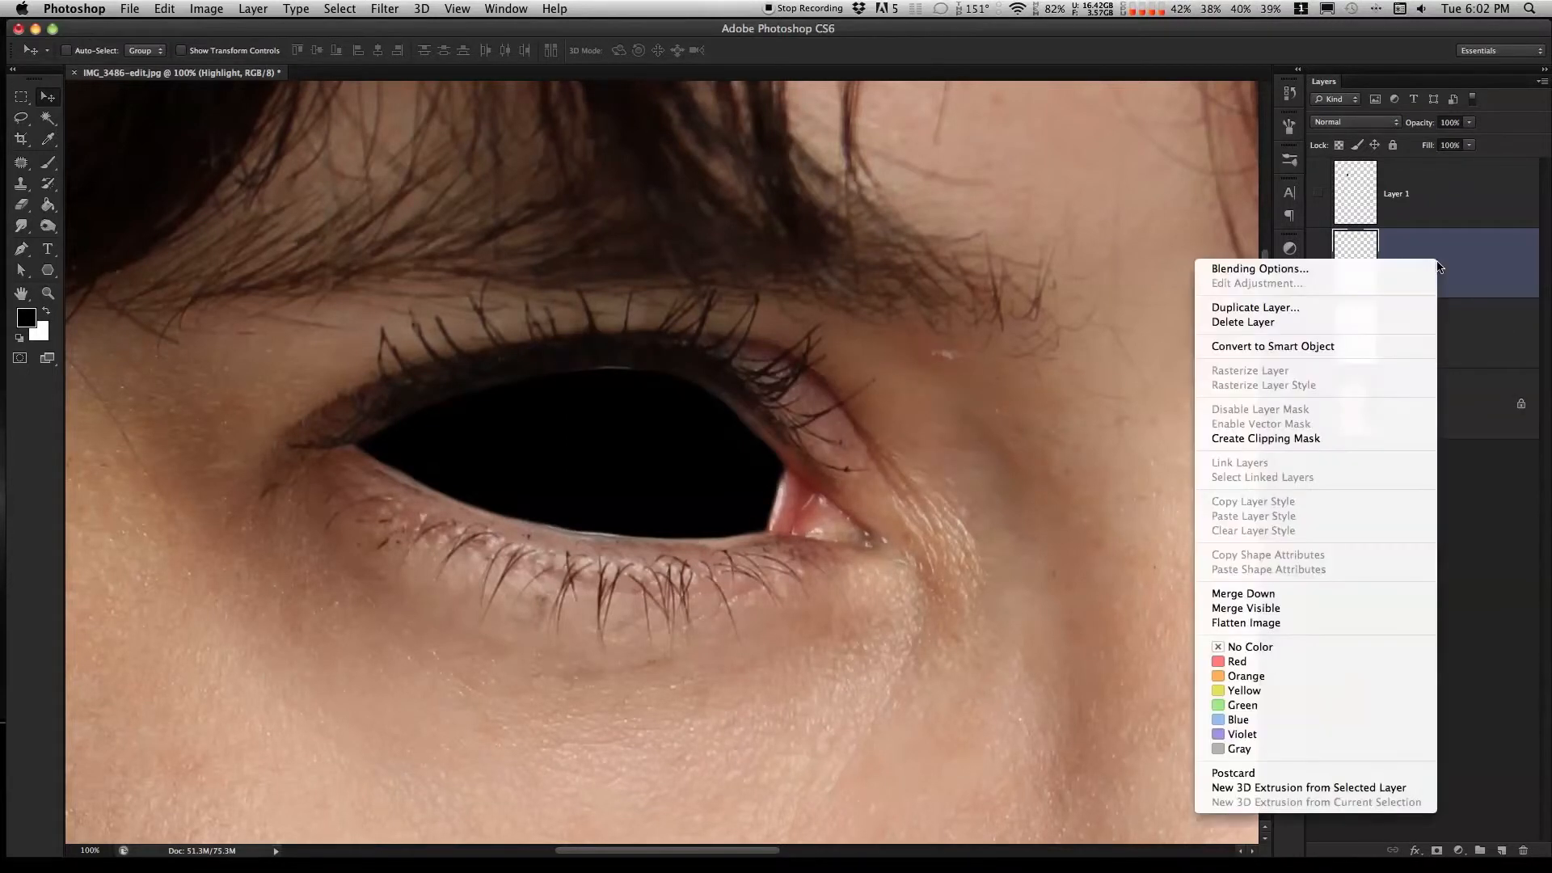
pyautogui.click(1313, 438)
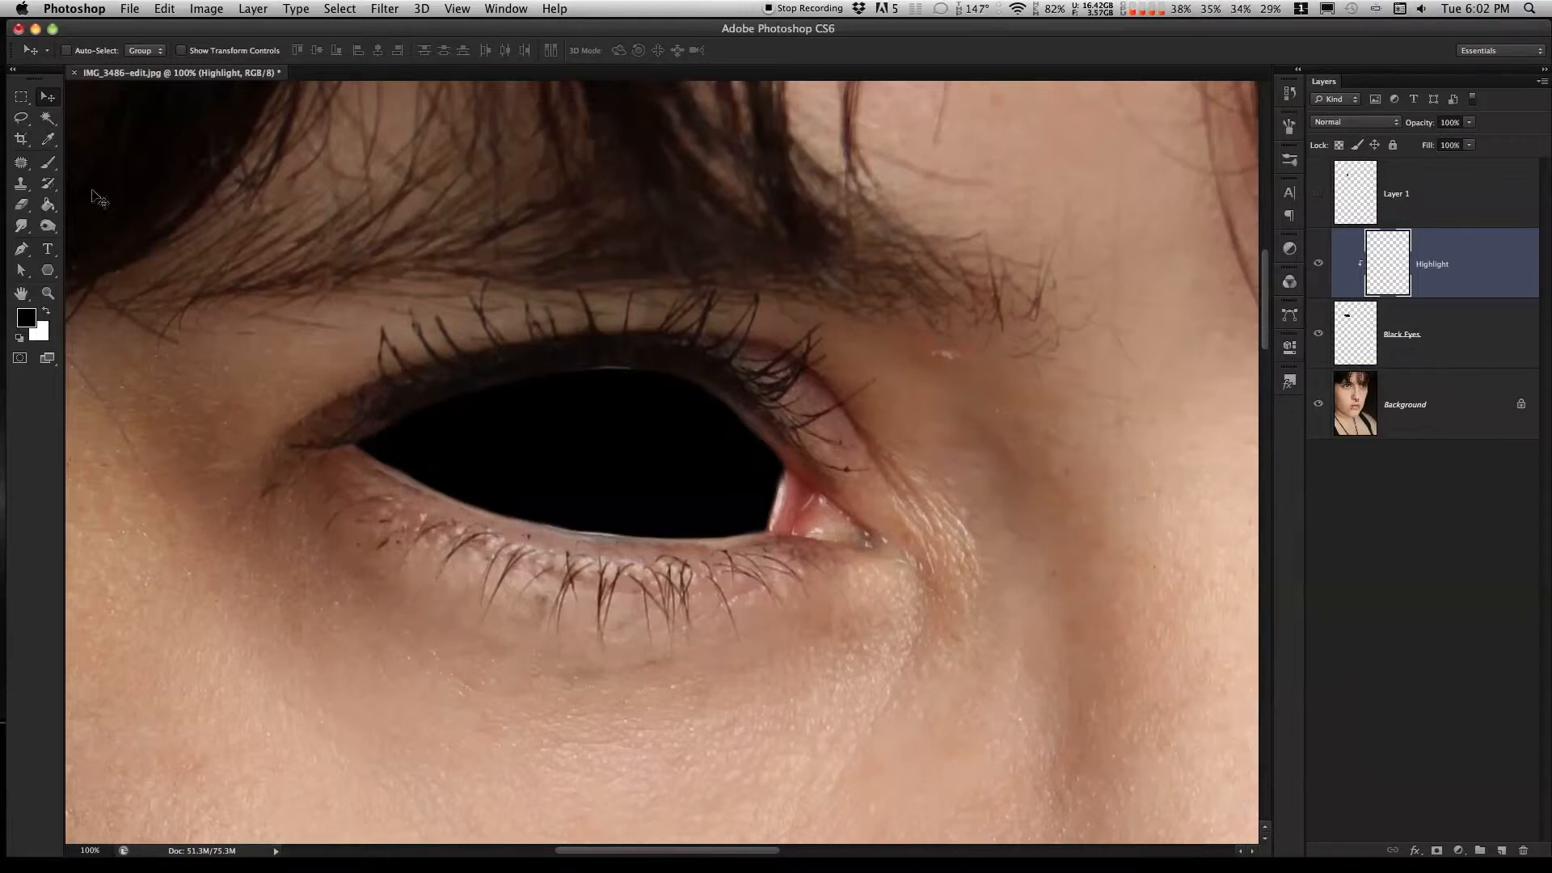
# Set the Brush tool's foreground colour to dark grey 474747.
pyautogui.click(47, 163)
pyautogui.click(46, 313)
pyautogui.click(26, 317)
pyautogui.click(998, 501)
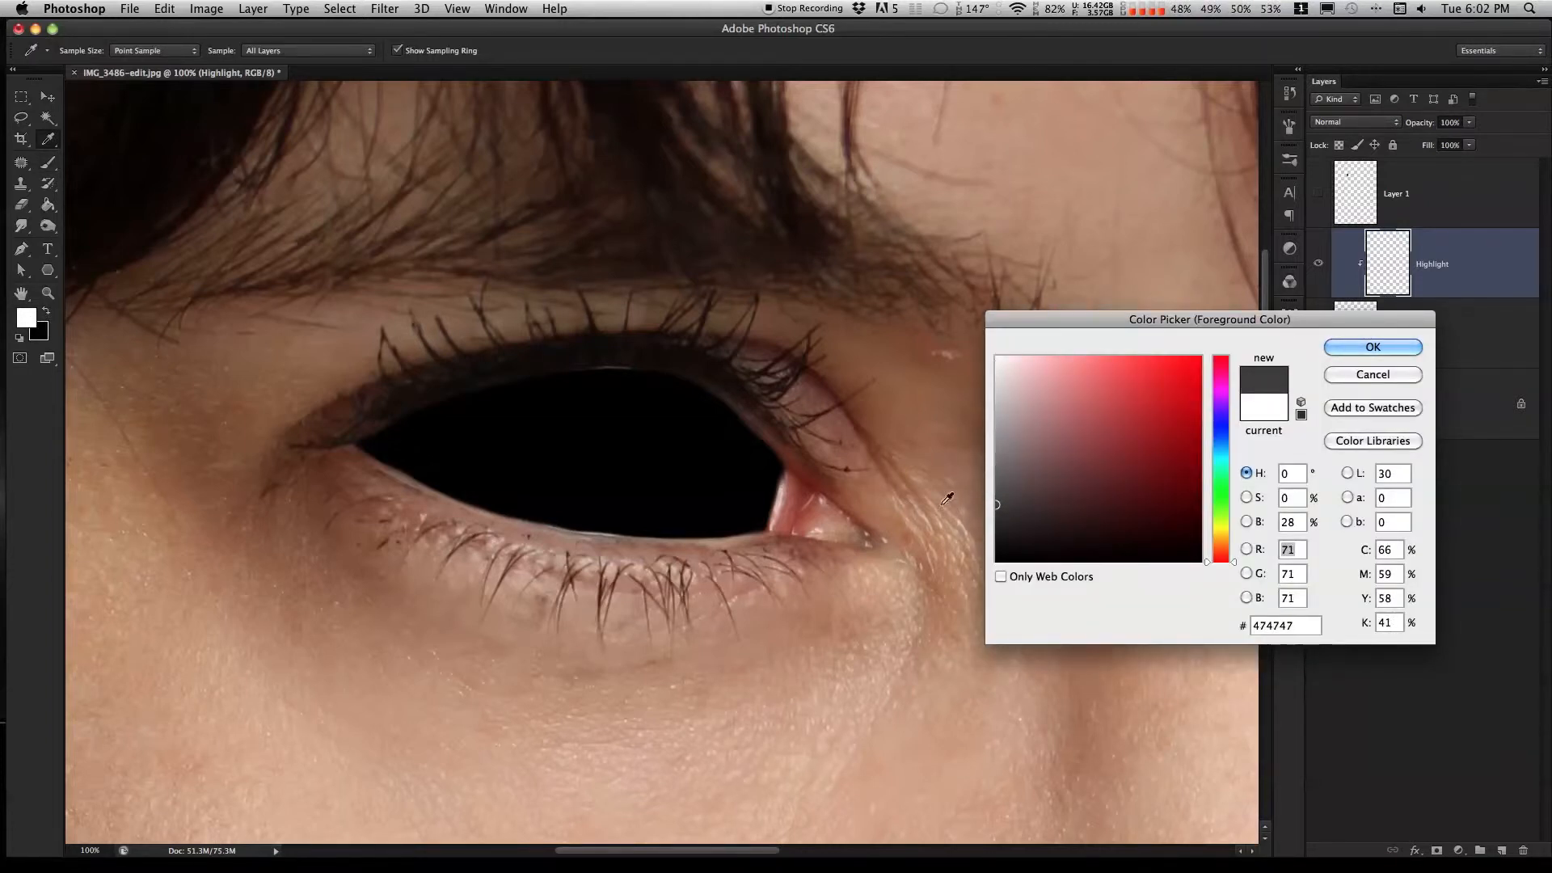
pyautogui.click(1415, 352)
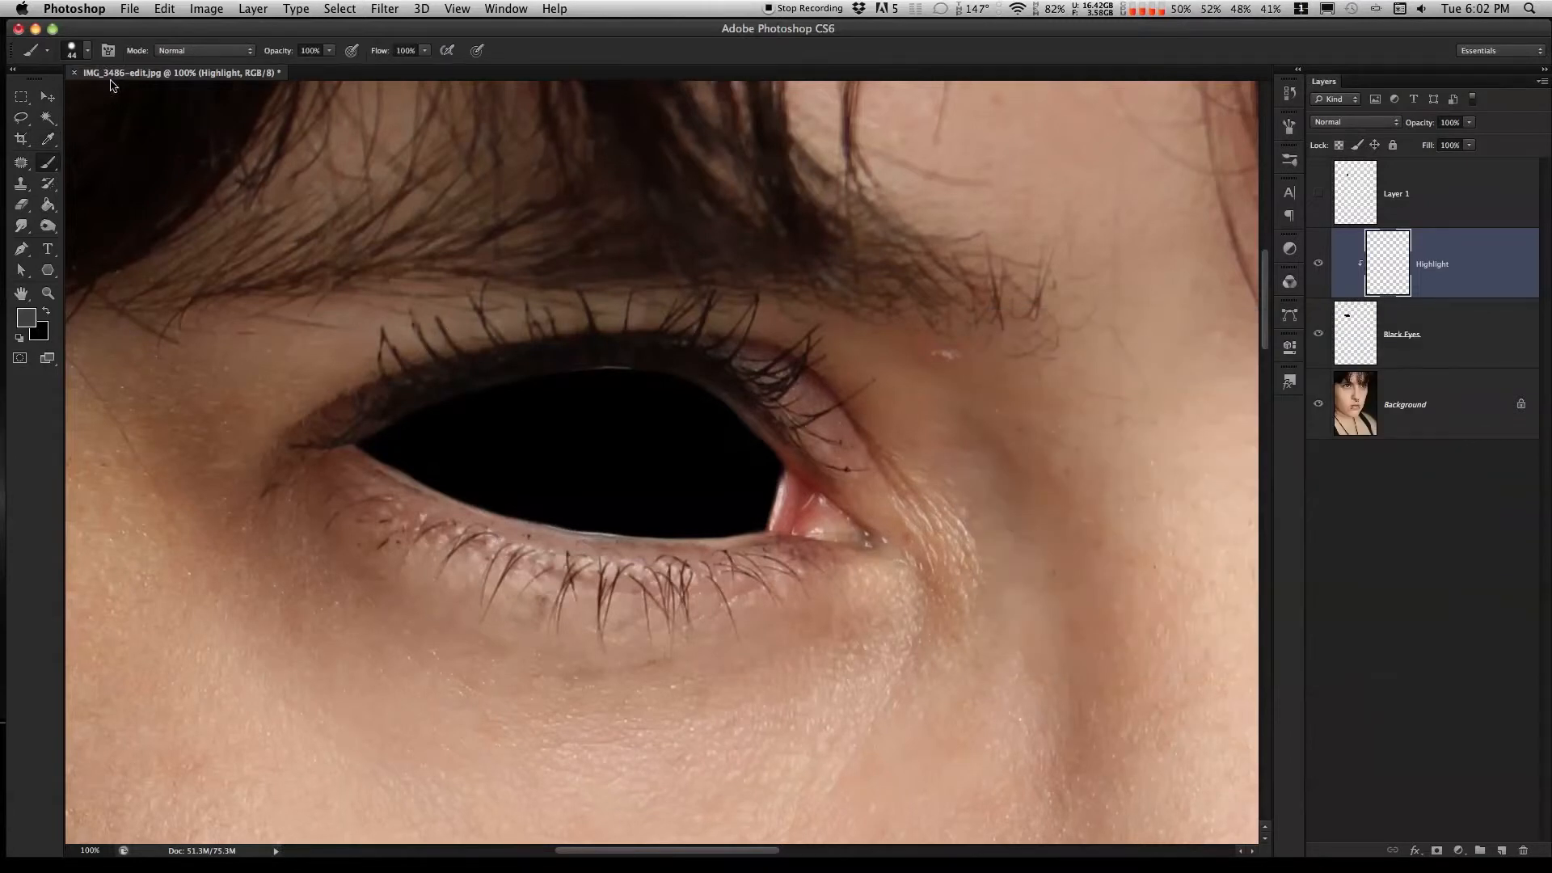
# Set the brush to 500 px with 0% hardness and place one soft grey dab at the centre of the black eye.
pyautogui.click(87, 50)
pyautogui.moveTo(53, 139); pyautogui.dragTo(12, 141)
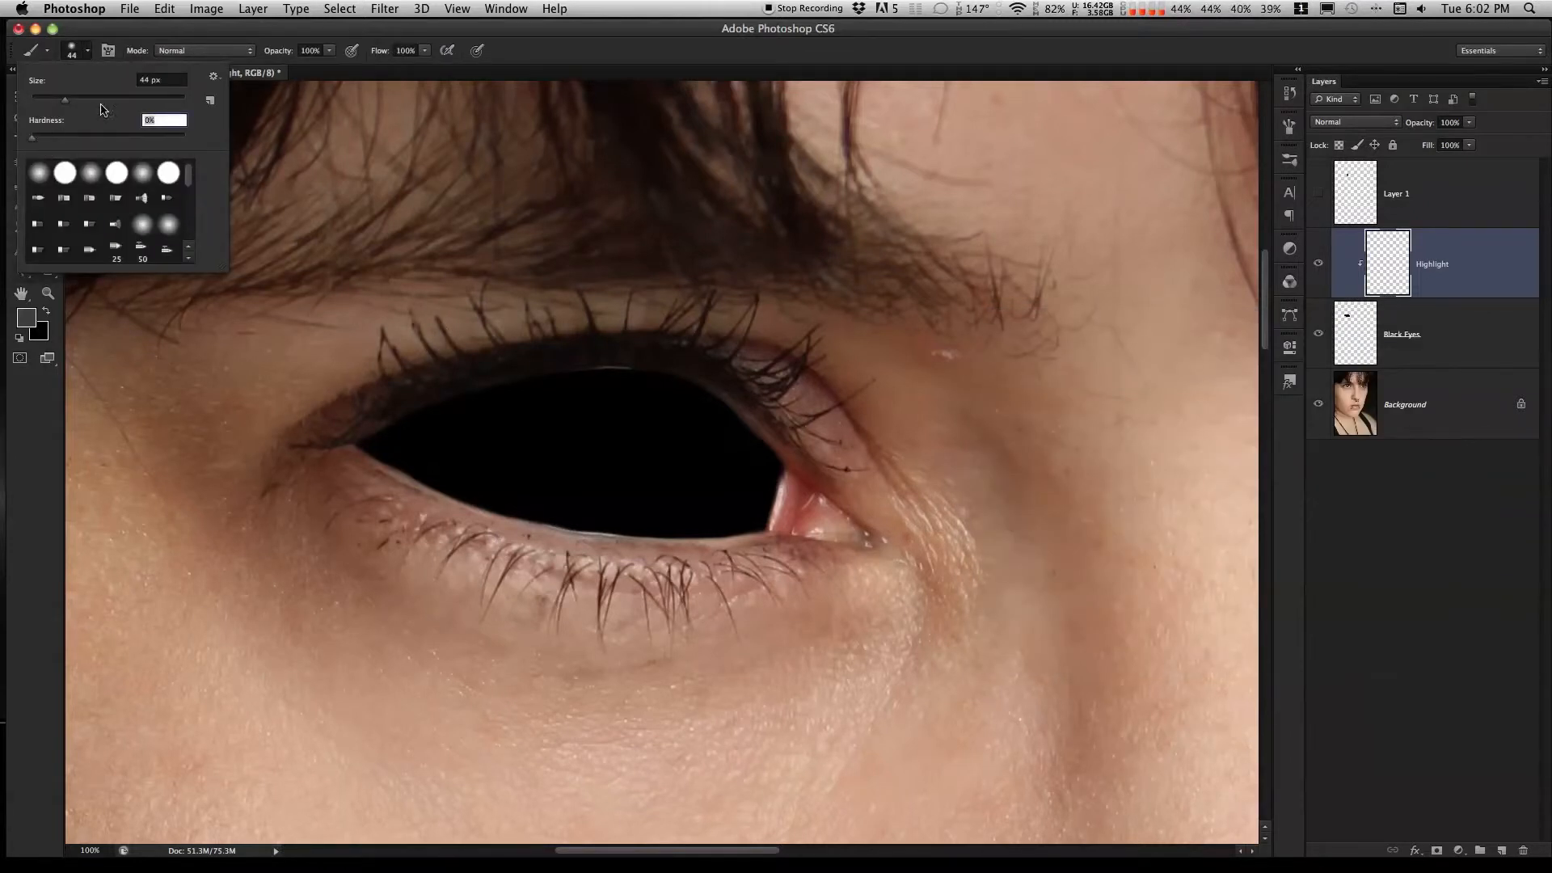
pyautogui.moveTo(98, 100); pyautogui.dragTo(114, 99)
pyautogui.click(179, 37)
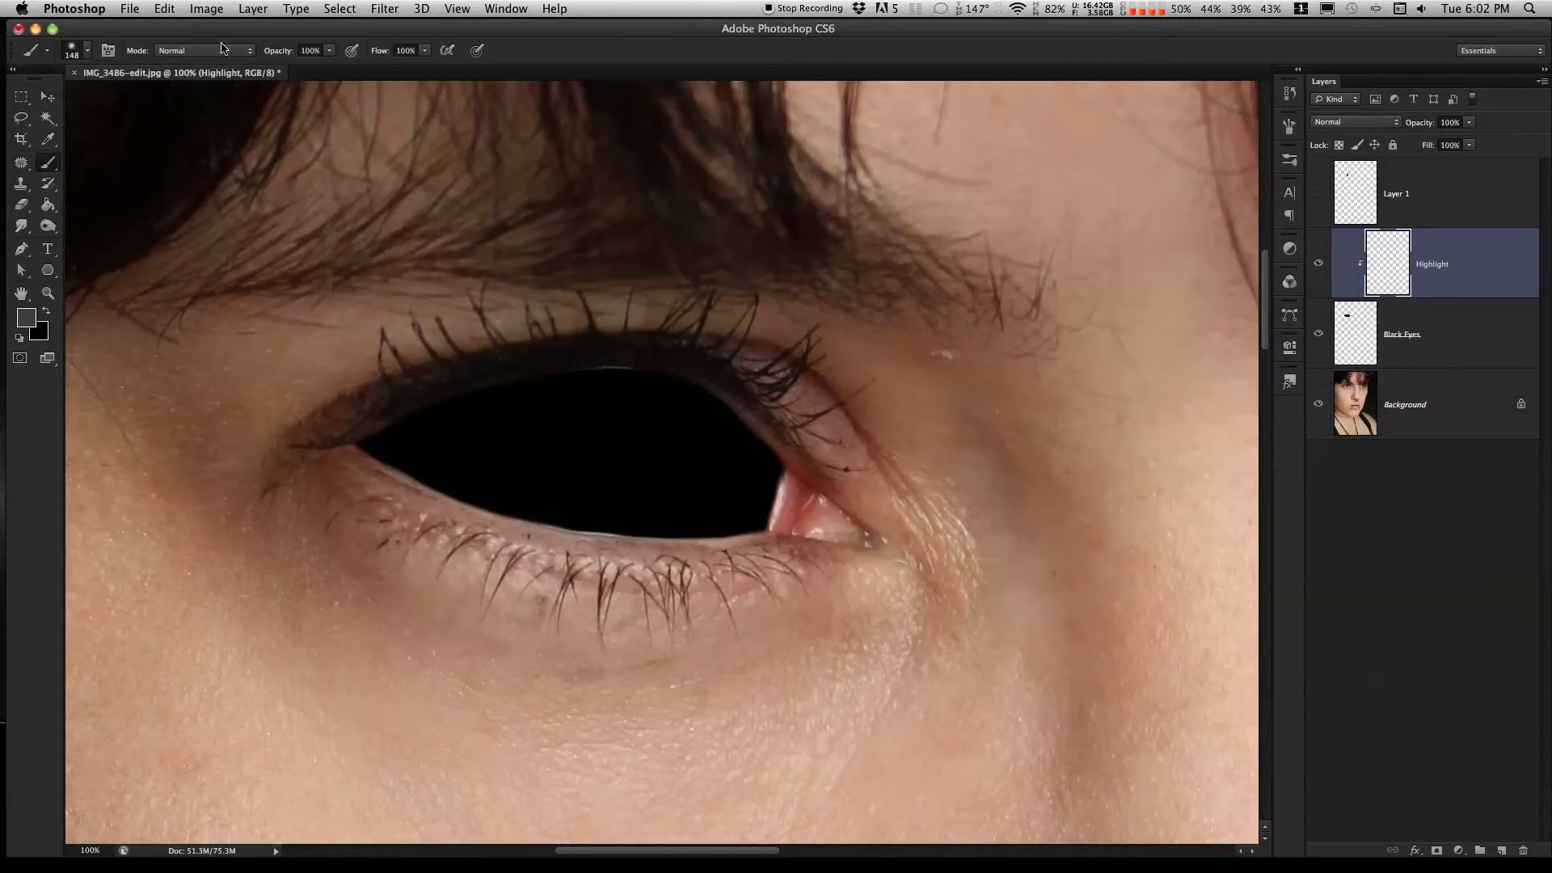
pyautogui.click(87, 51)
pyautogui.moveTo(148, 102); pyautogui.dragTo(162, 104)
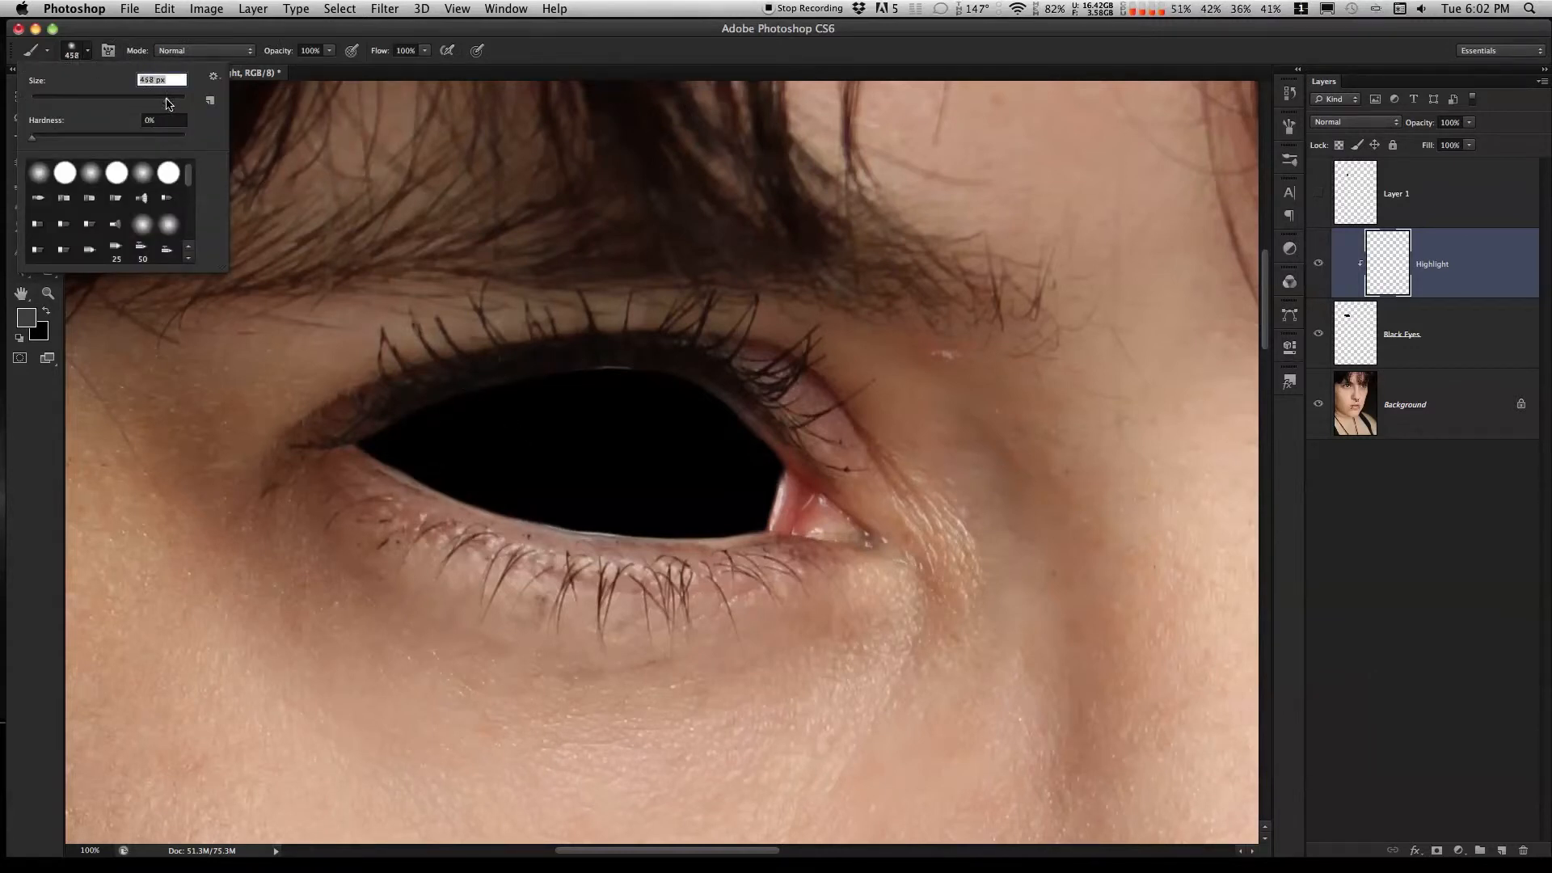
pyautogui.click(207, 39)
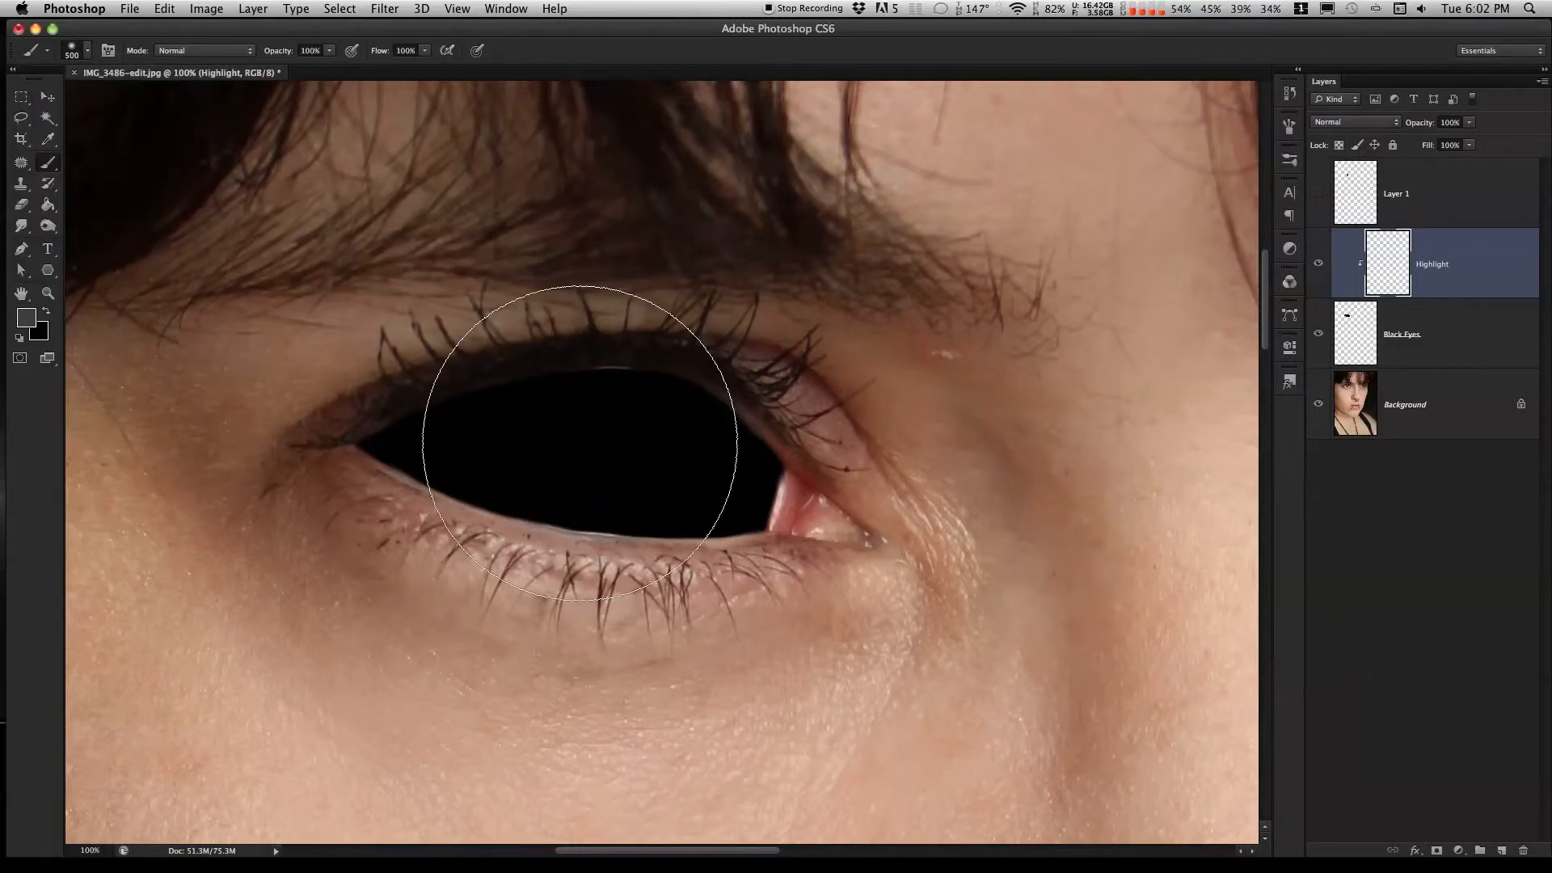
pyautogui.click(586, 442)
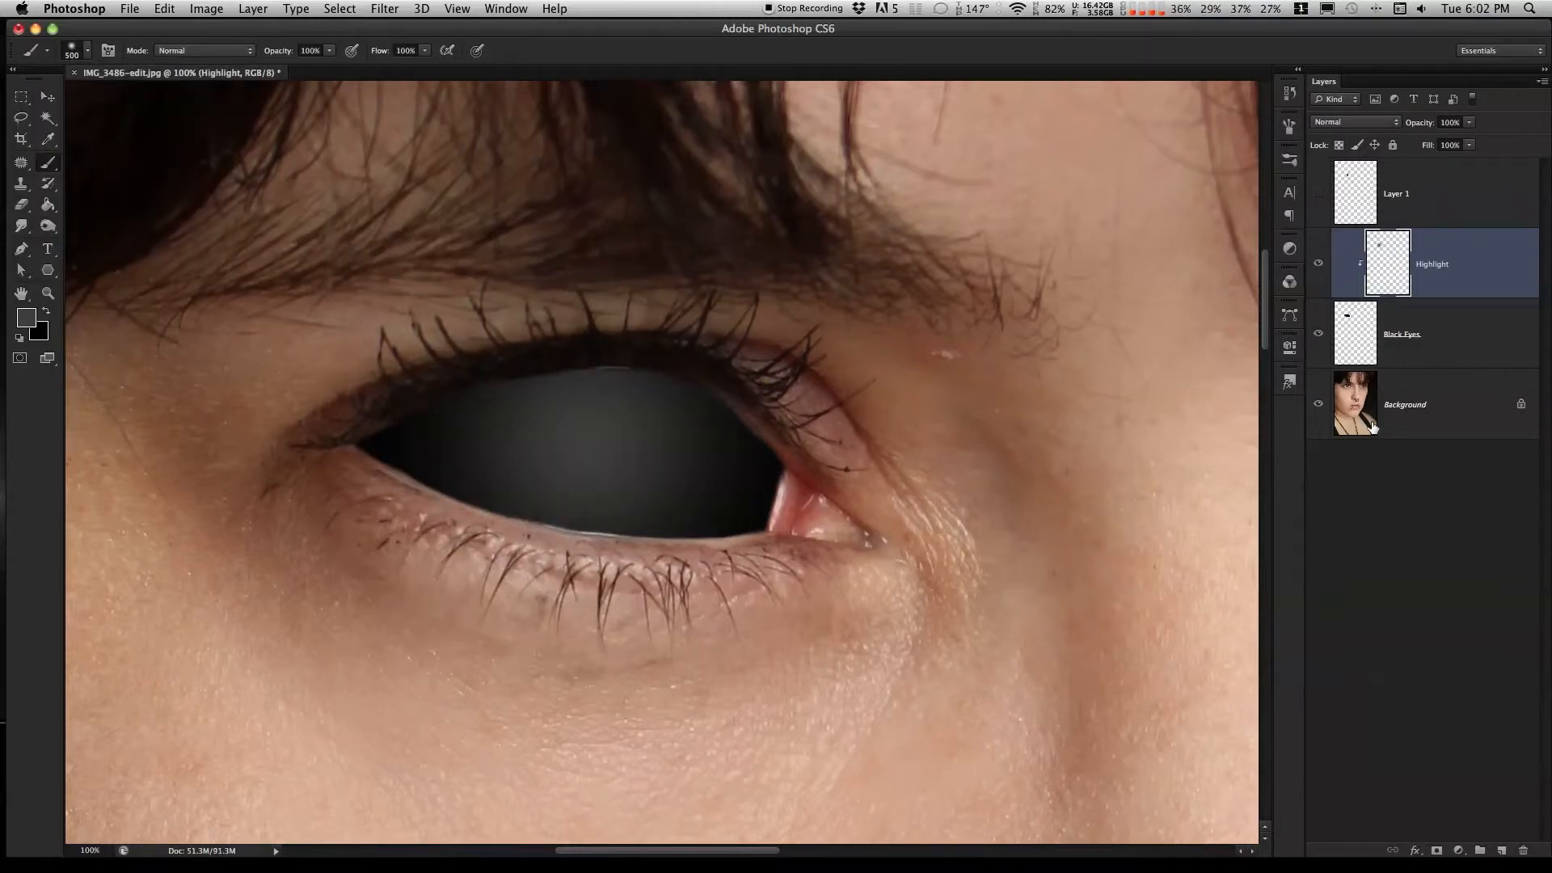
# Lower the Highlight layer's opacity to 40% and shift the grey glow slightly toward the eye's inner corner.
pyautogui.click(47, 96)
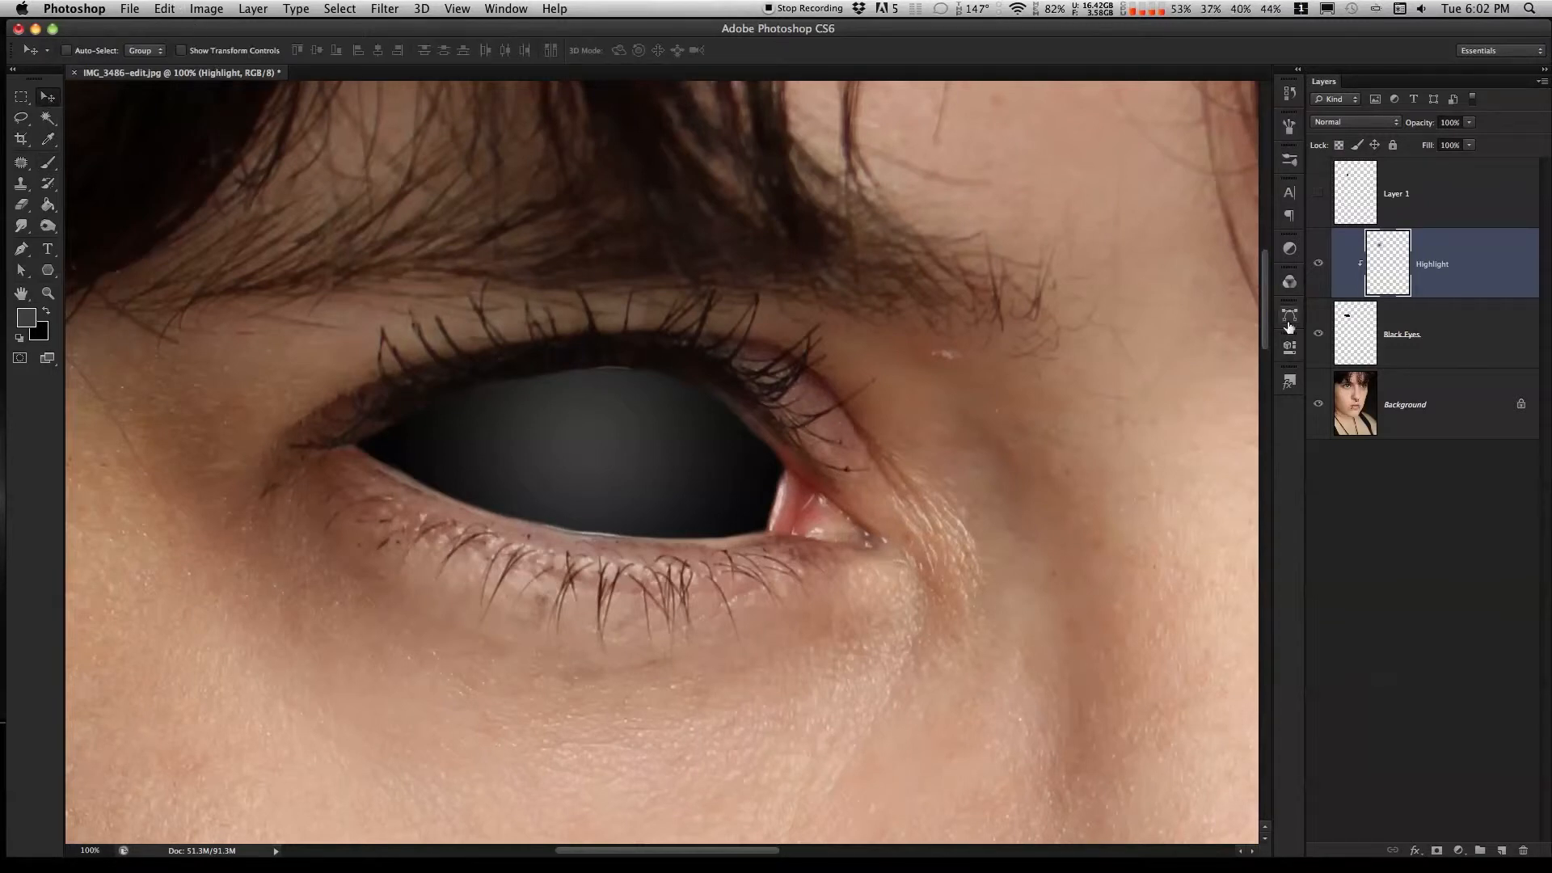
pyautogui.click(46, 161)
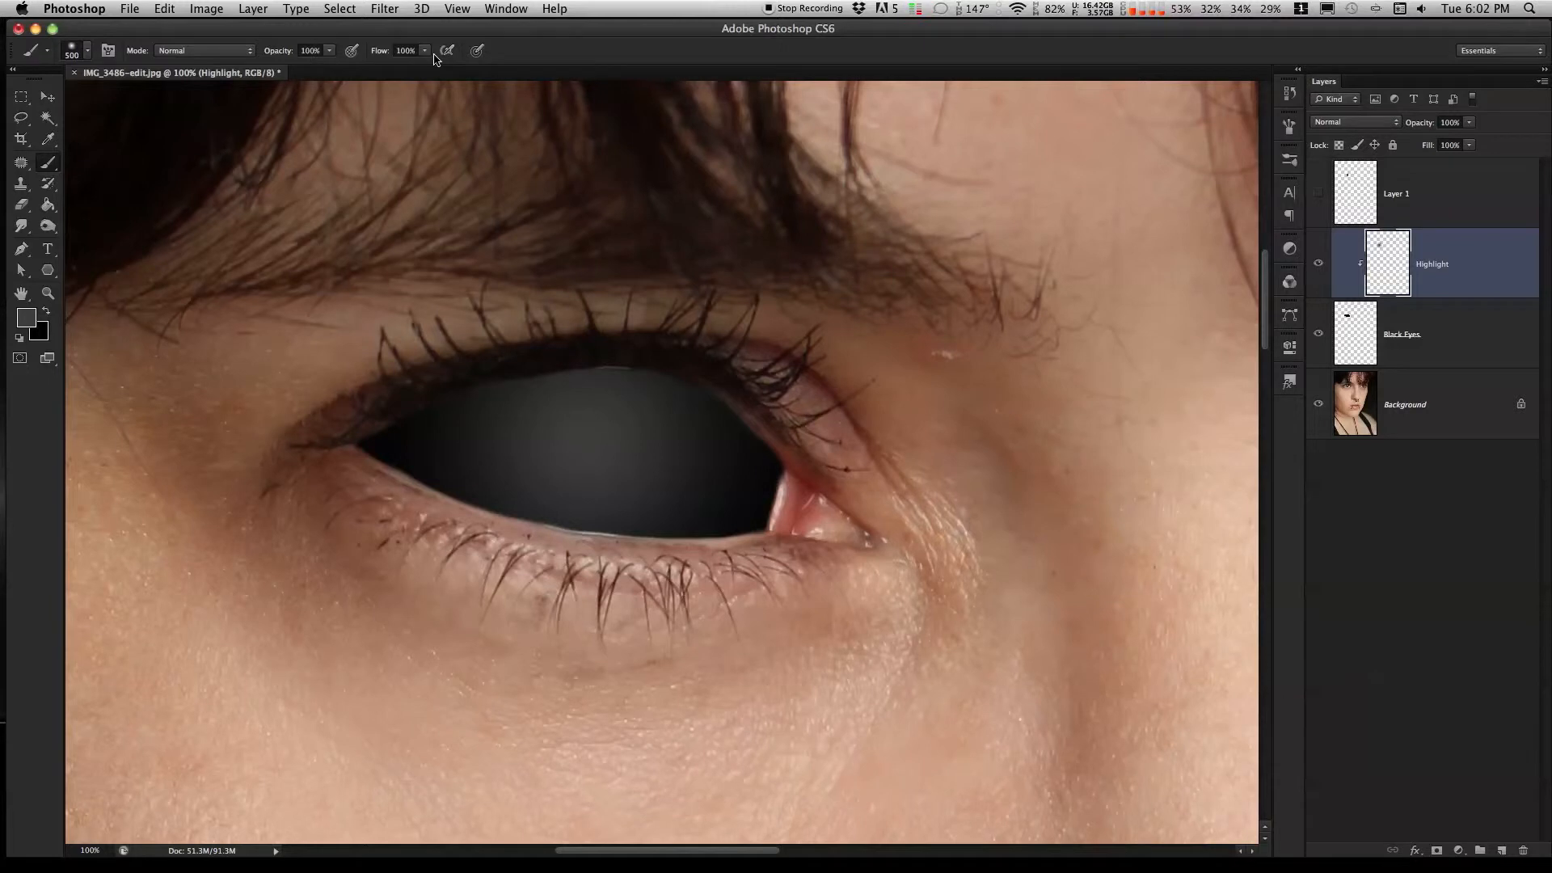
pyautogui.press('v')
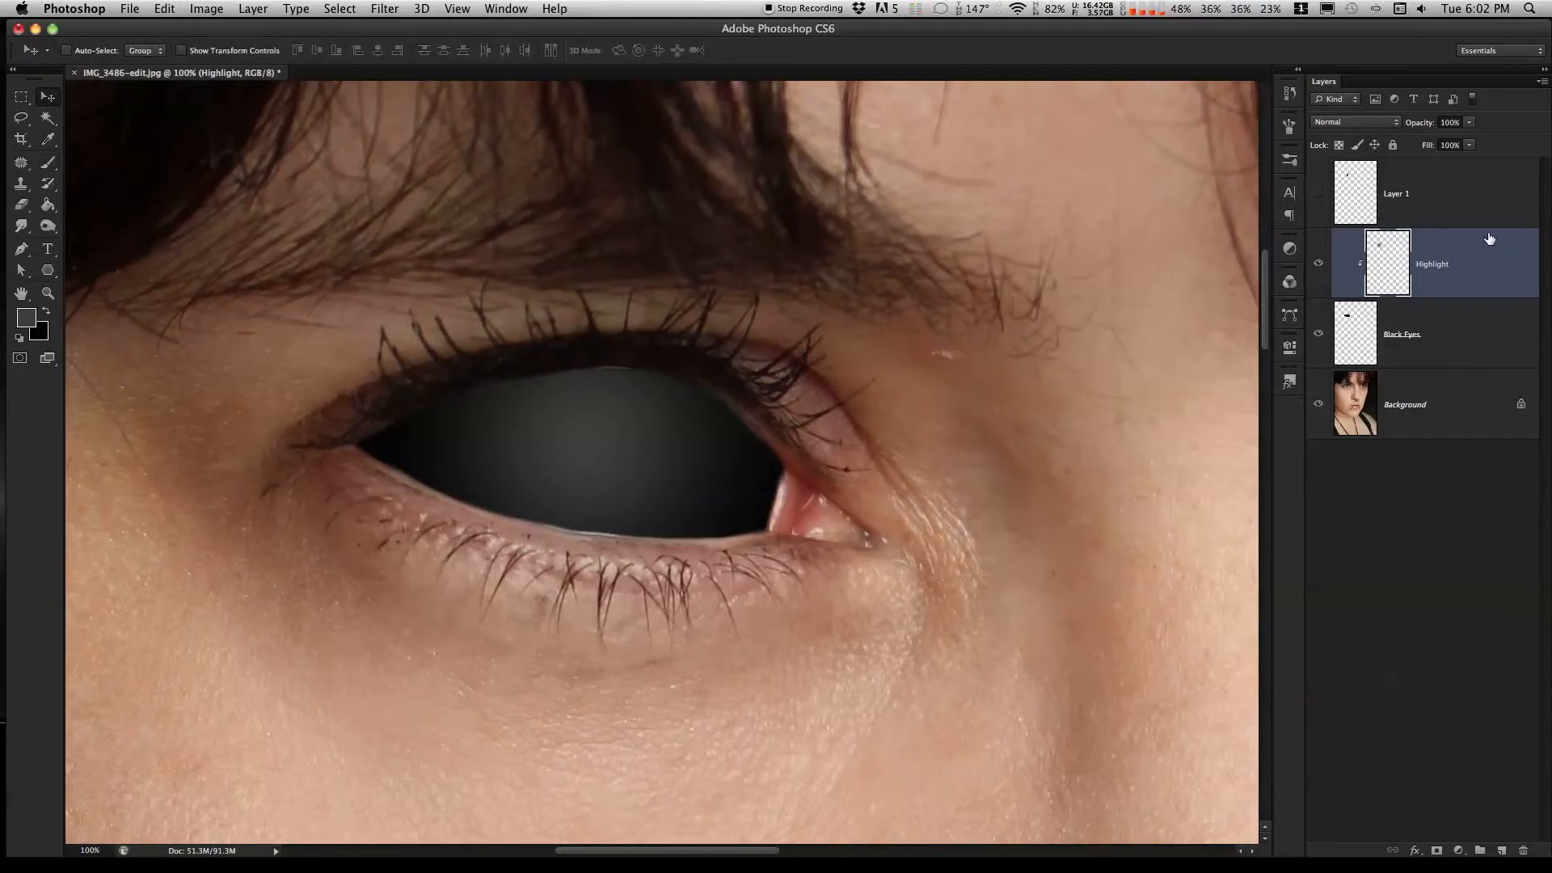
pyautogui.click(1469, 123)
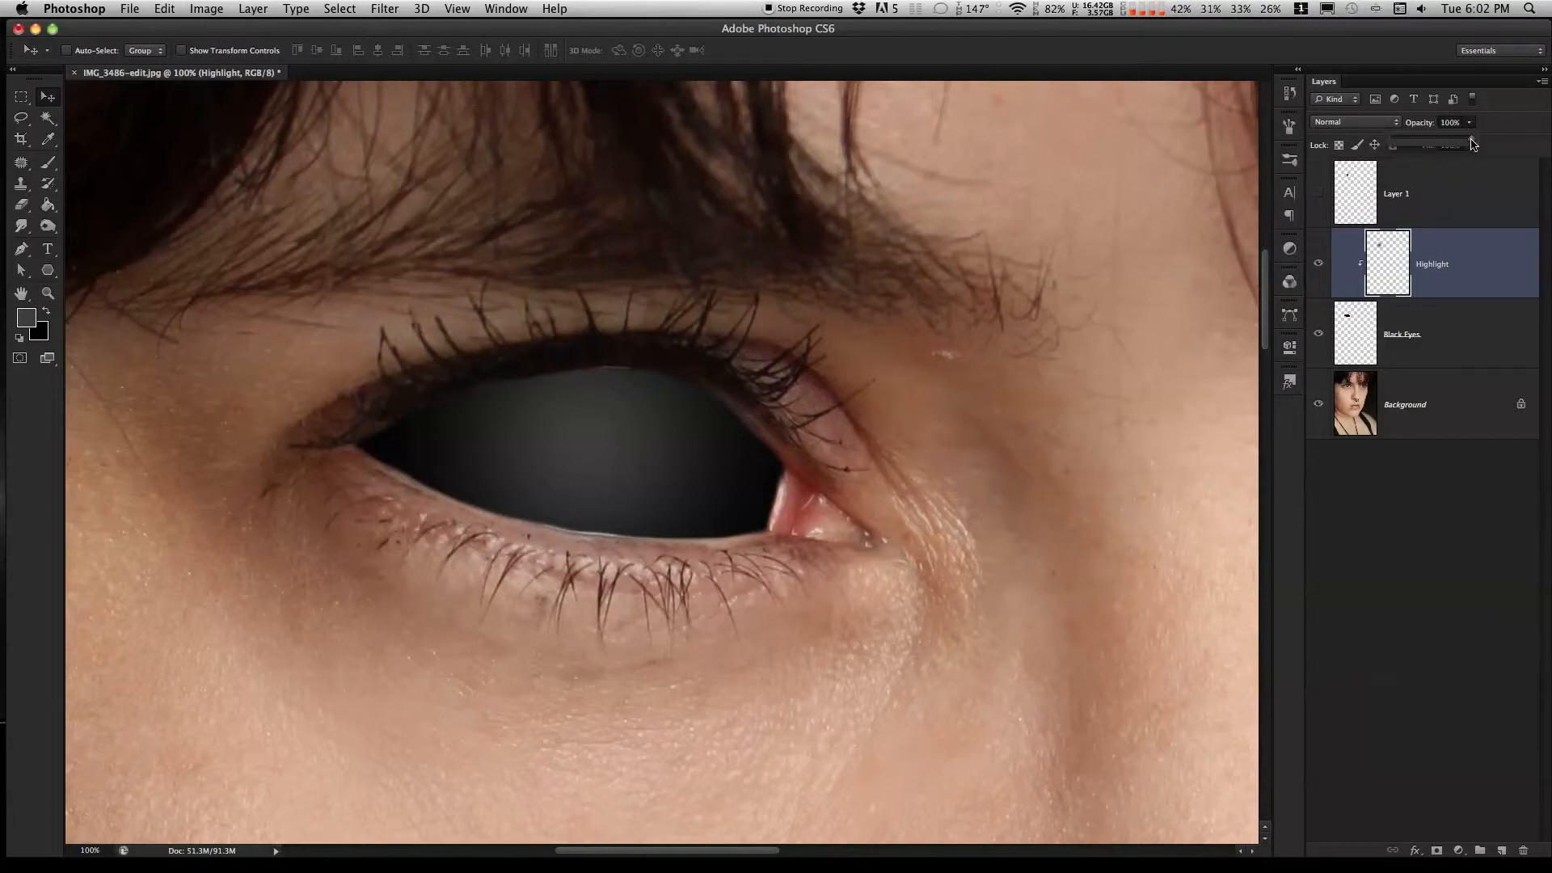
pyautogui.moveTo(1473, 143); pyautogui.dragTo(1432, 146)
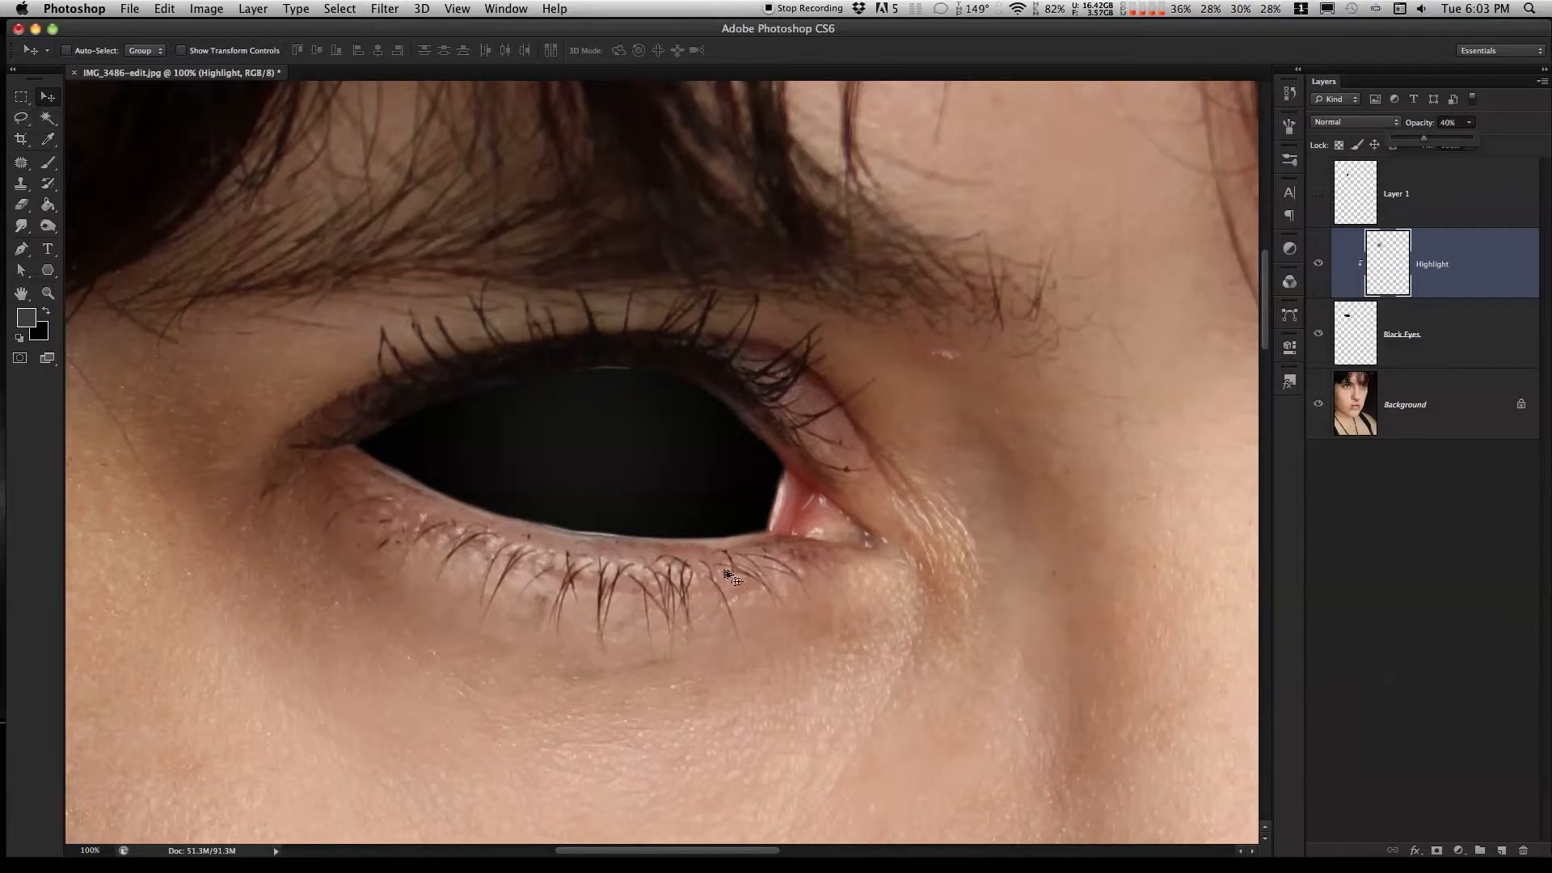
pyautogui.moveTo(612, 442)
pyautogui.mouseDown()
pyautogui.moveTo(727, 469)
pyautogui.moveTo(620, 446)
pyautogui.moveTo(457, 448)
pyautogui.moveTo(553, 445)
pyautogui.moveTo(481, 419)
pyautogui.moveTo(597, 392)
pyautogui.moveTo(699, 448)
pyautogui.moveTo(706, 485)
pyautogui.moveTo(485, 443)
pyautogui.moveTo(713, 391)
pyautogui.moveTo(460, 415)
pyautogui.moveTo(543, 327)
pyautogui.moveTo(701, 443)
pyautogui.moveTo(539, 410)
pyautogui.moveTo(695, 425)
pyautogui.moveTo(737, 400)
pyautogui.moveTo(599, 502)
pyautogui.moveTo(515, 428)
pyautogui.moveTo(703, 444)
pyautogui.moveTo(622, 435)
pyautogui.moveTo(637, 444)
pyautogui.mouseUp()
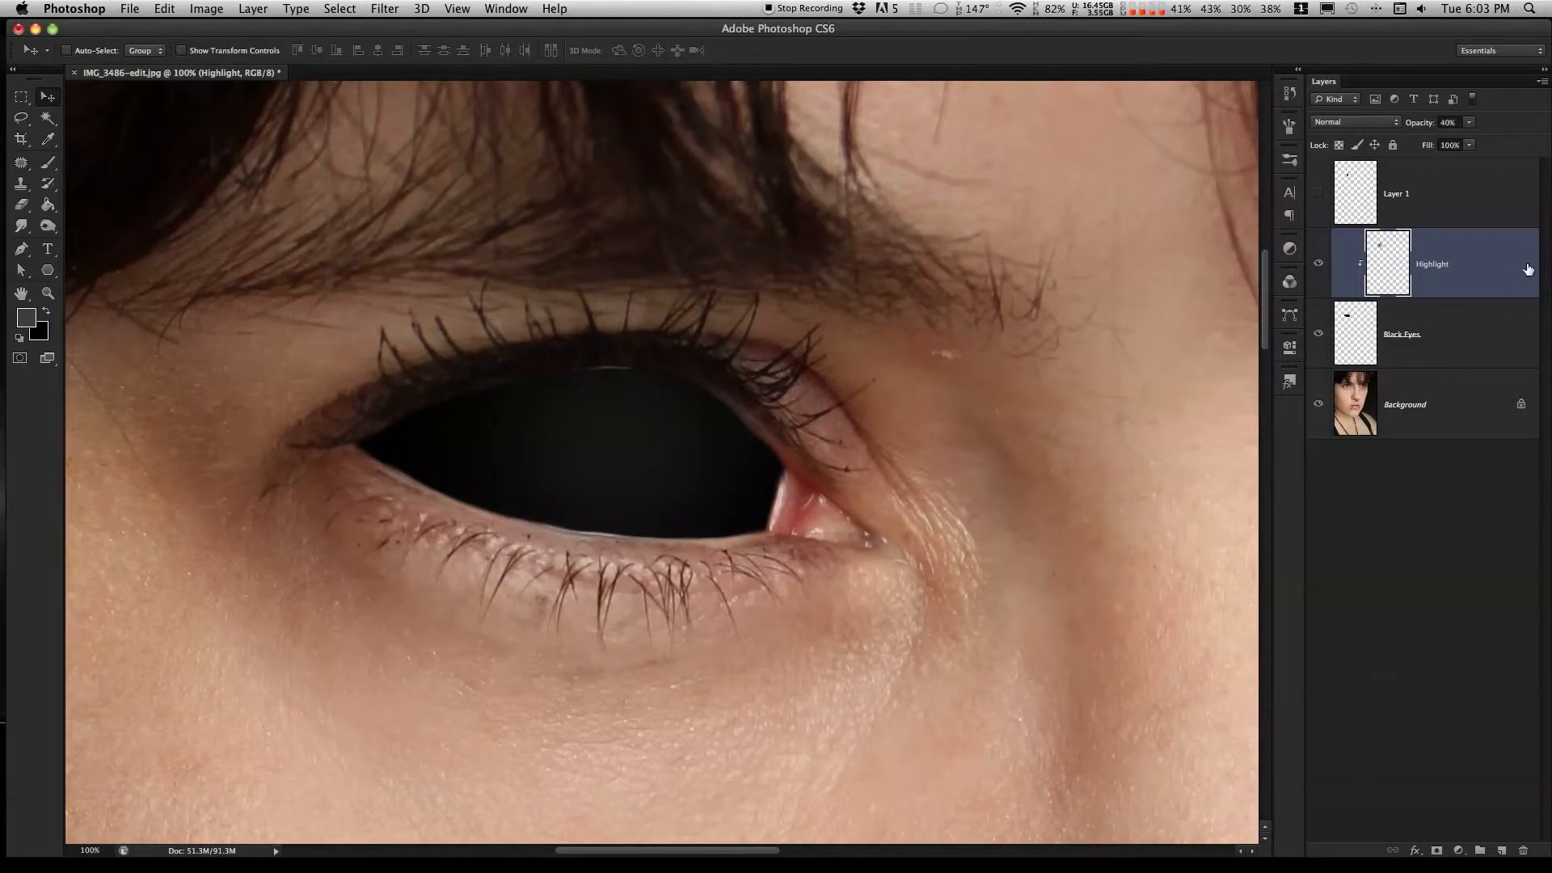
# Create a new layer named Shadow above Highlight and clip it to the Black Eyes layer.
pyautogui.click(1535, 76)
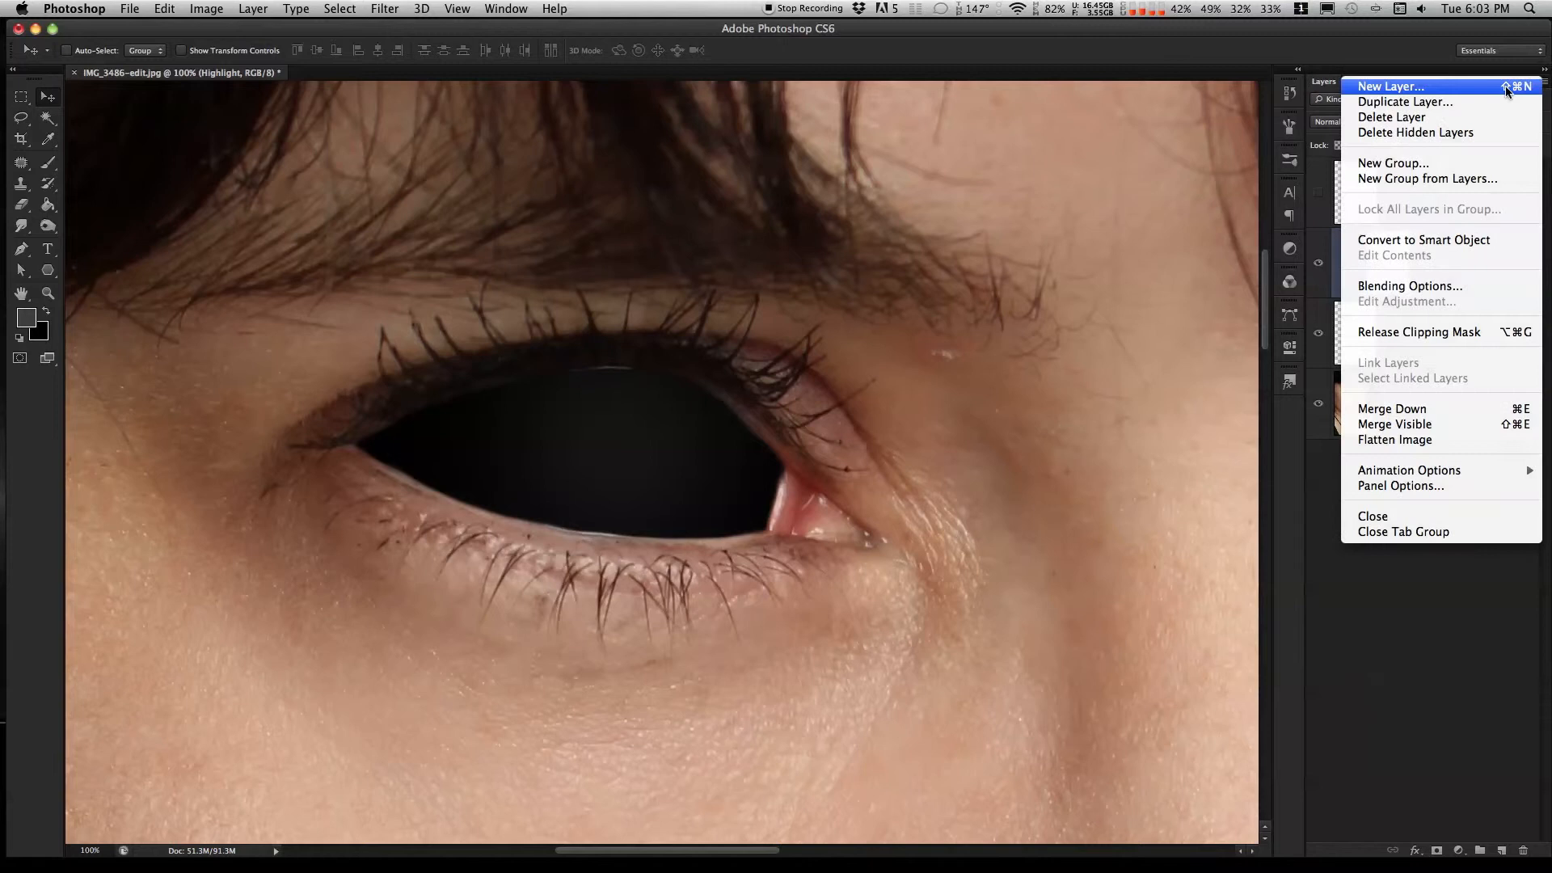
pyautogui.click(1385, 83)
pyautogui.write('Shadow')
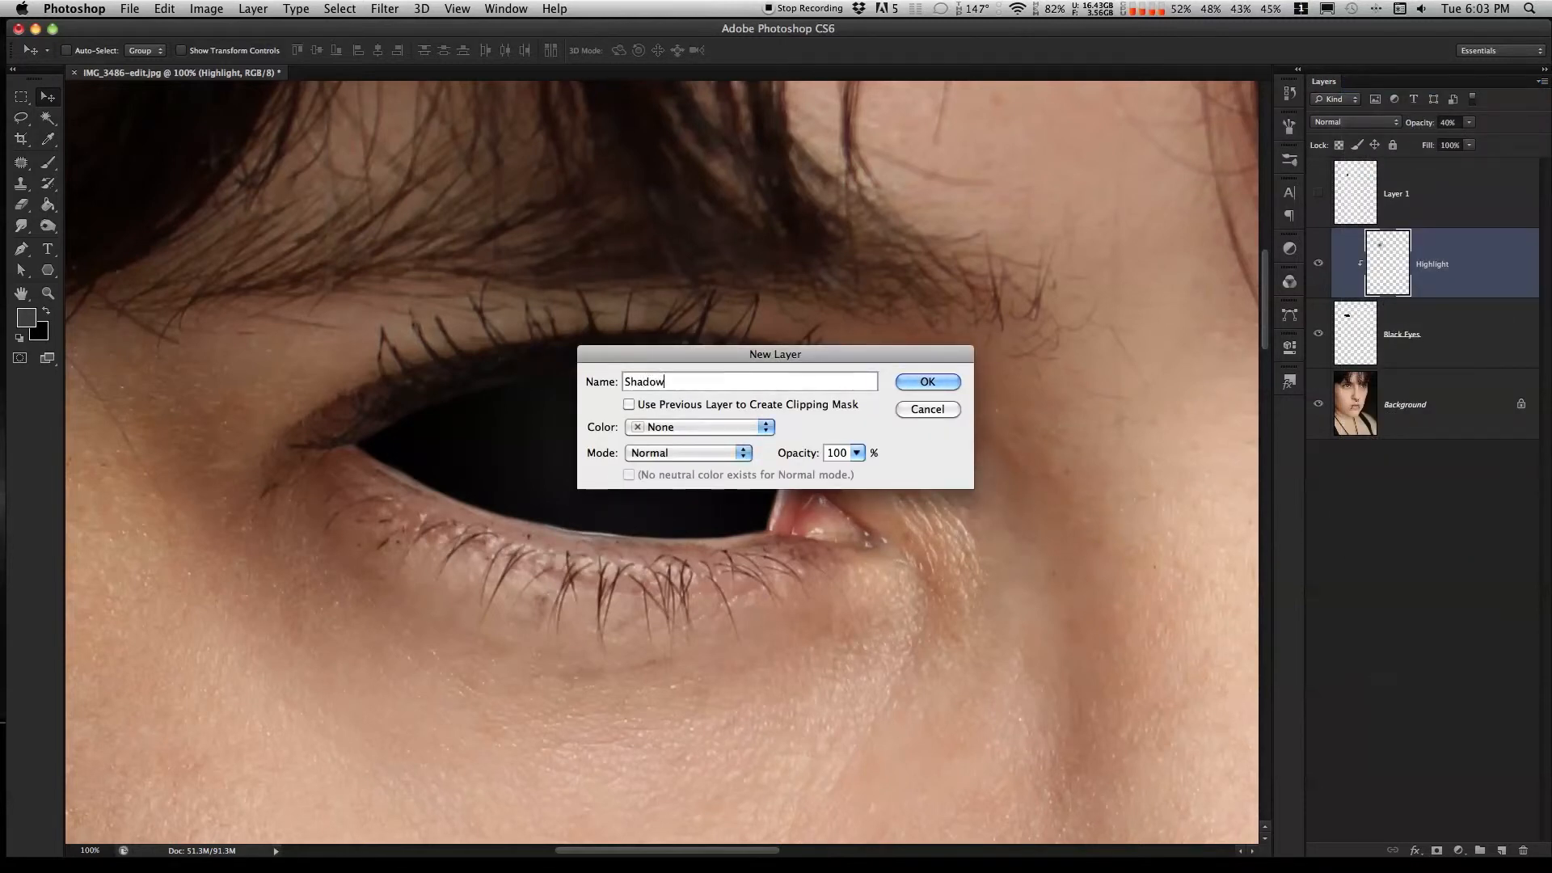
pyautogui.press('Return')
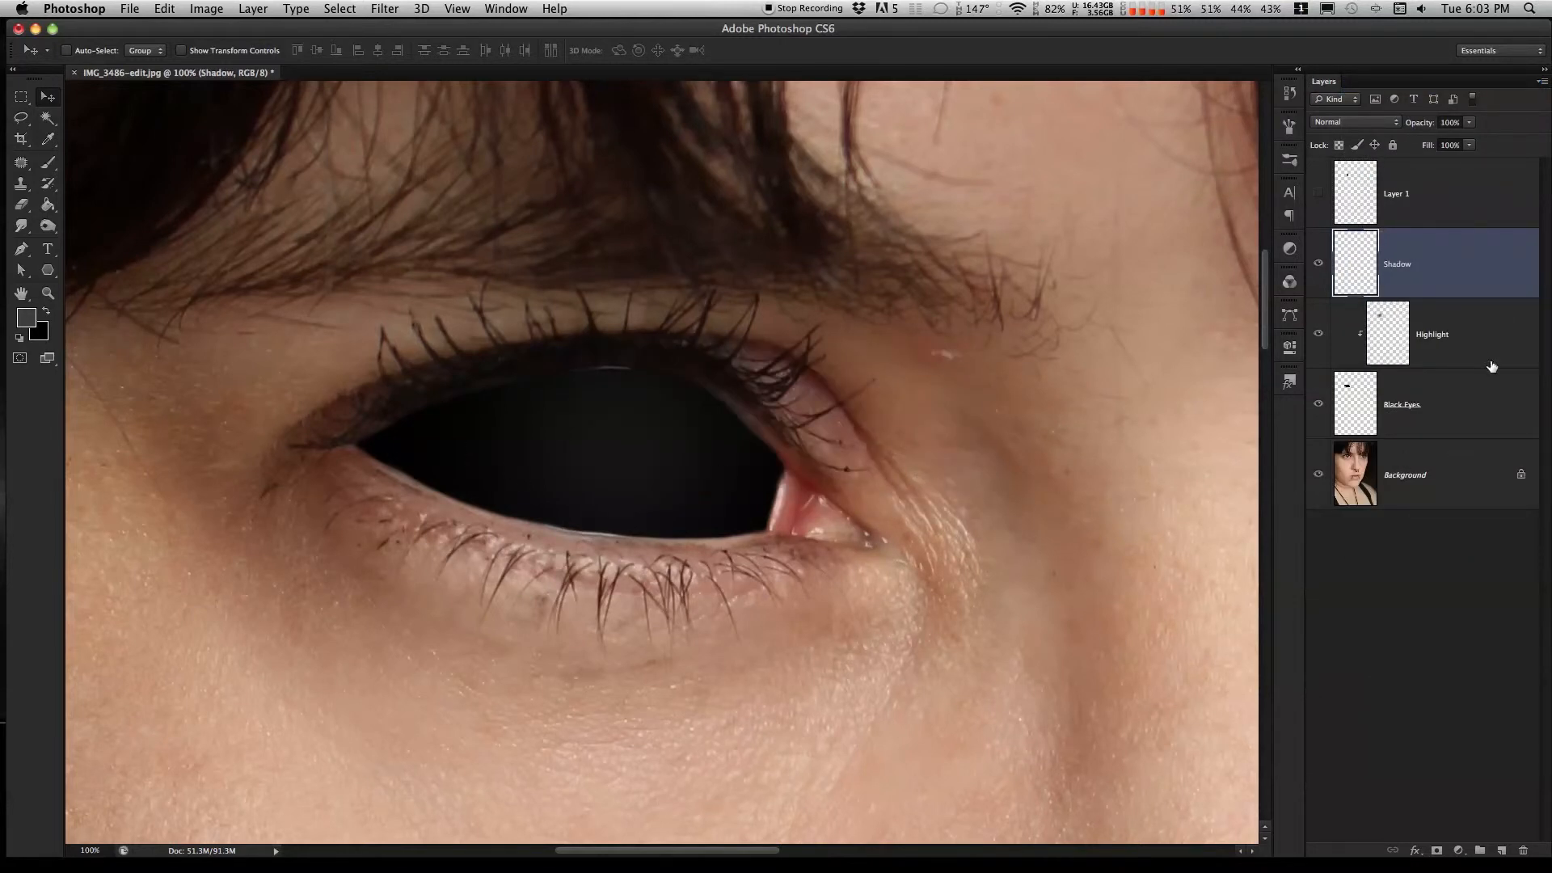
pyautogui.rightClick(1459, 275)
pyautogui.click(1338, 449)
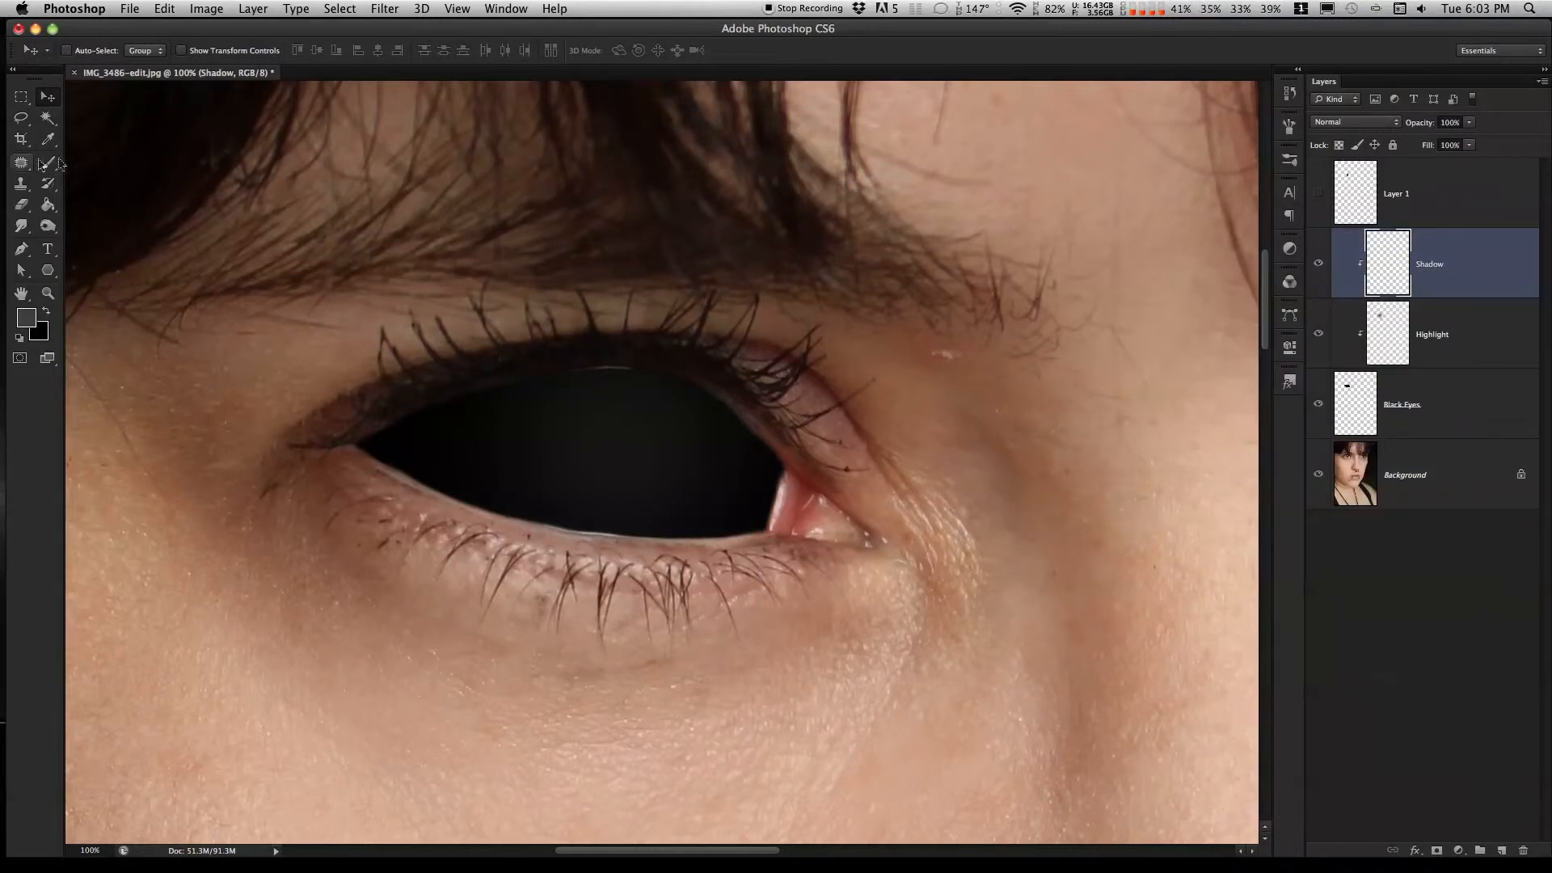
# Paint a soft black shadow along the black eye's upper edge on the Shadow layer, using a 35 px brush at 0% hardness.
pyautogui.click(46, 312)
pyautogui.click(47, 162)
pyautogui.click(88, 56)
pyautogui.moveTo(84, 98); pyautogui.dragTo(56, 102)
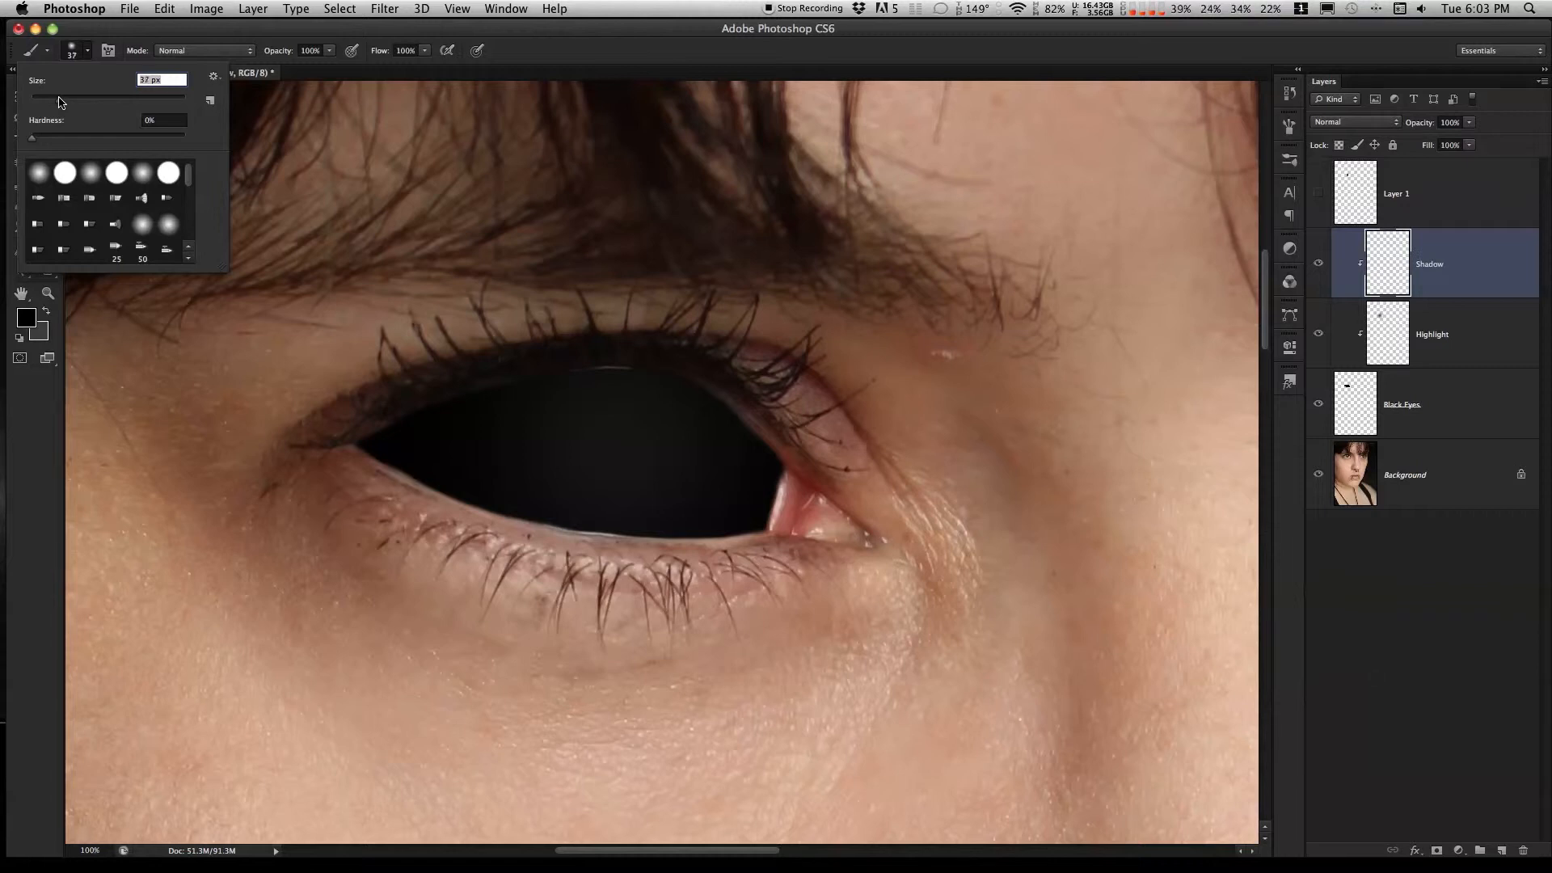
pyautogui.click(156, 27)
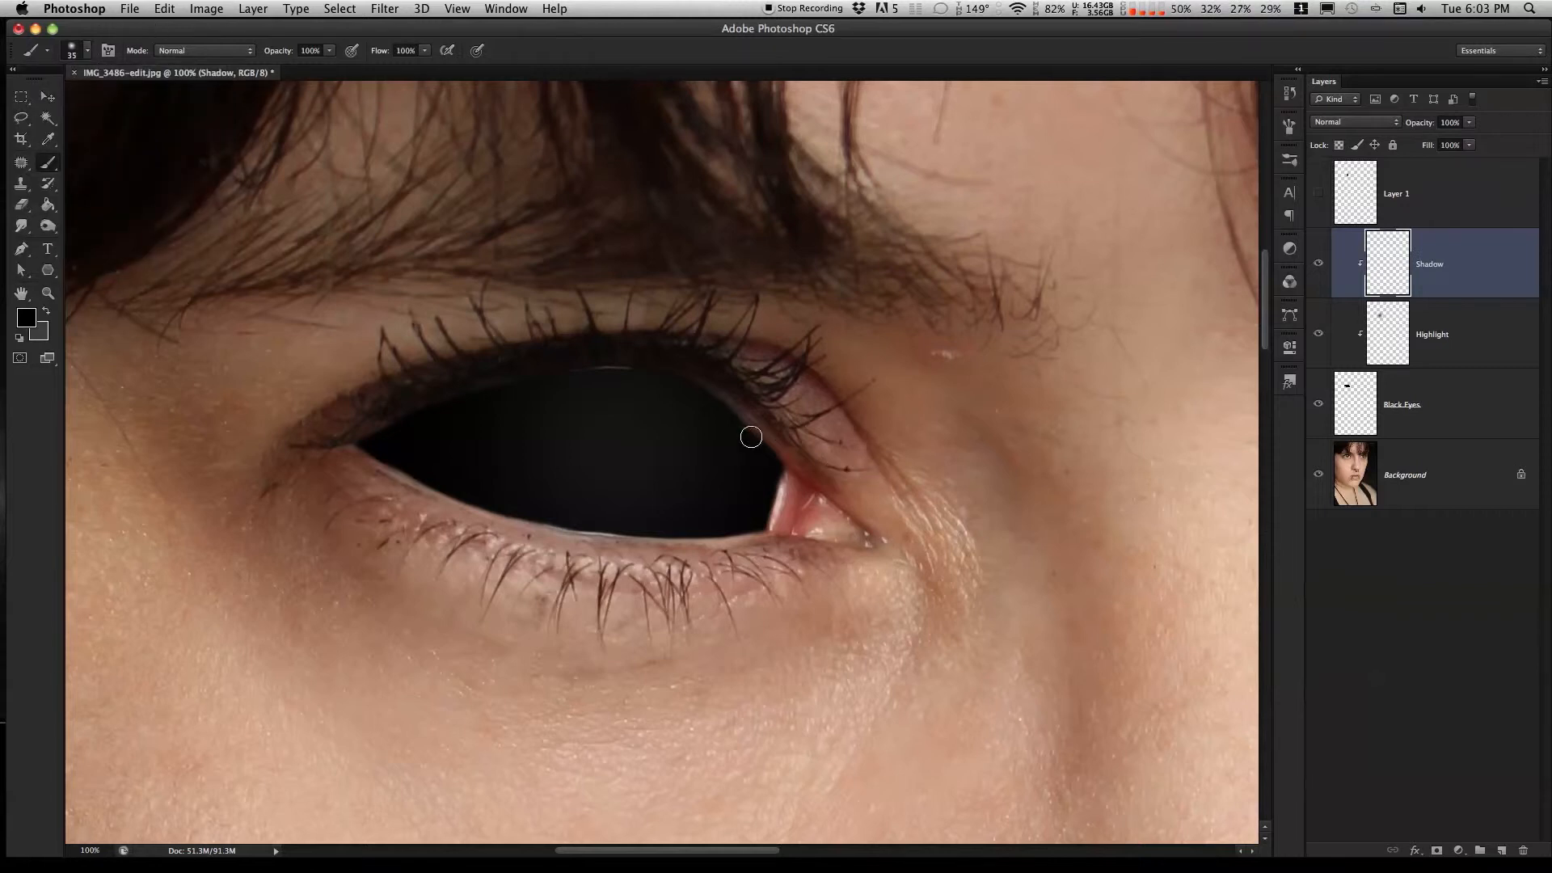
pyautogui.click(328, 53)
pyautogui.moveTo(288, 69)
pyautogui.mouseDown()
pyautogui.moveTo(271, 70)
pyautogui.moveTo(357, 71)
pyautogui.mouseUp()
pyautogui.moveTo(749, 433)
pyautogui.mouseDown()
pyautogui.moveTo(677, 381)
pyautogui.moveTo(403, 401)
pyautogui.moveTo(577, 375)
pyautogui.moveTo(426, 391)
pyautogui.moveTo(516, 374)
pyautogui.moveTo(417, 409)
pyautogui.moveTo(644, 381)
pyautogui.moveTo(692, 395)
pyautogui.moveTo(780, 467)
pyautogui.moveTo(710, 374)
pyautogui.moveTo(682, 388)
pyautogui.moveTo(788, 479)
pyautogui.moveTo(687, 393)
pyautogui.moveTo(620, 375)
pyautogui.moveTo(429, 388)
pyautogui.mouseUp()
# Nudge the painted shadow toward the upper lid, lower the Shadow layer's opacity to 26%, and compare the eye with and without it.
pyautogui.click(42, 97)
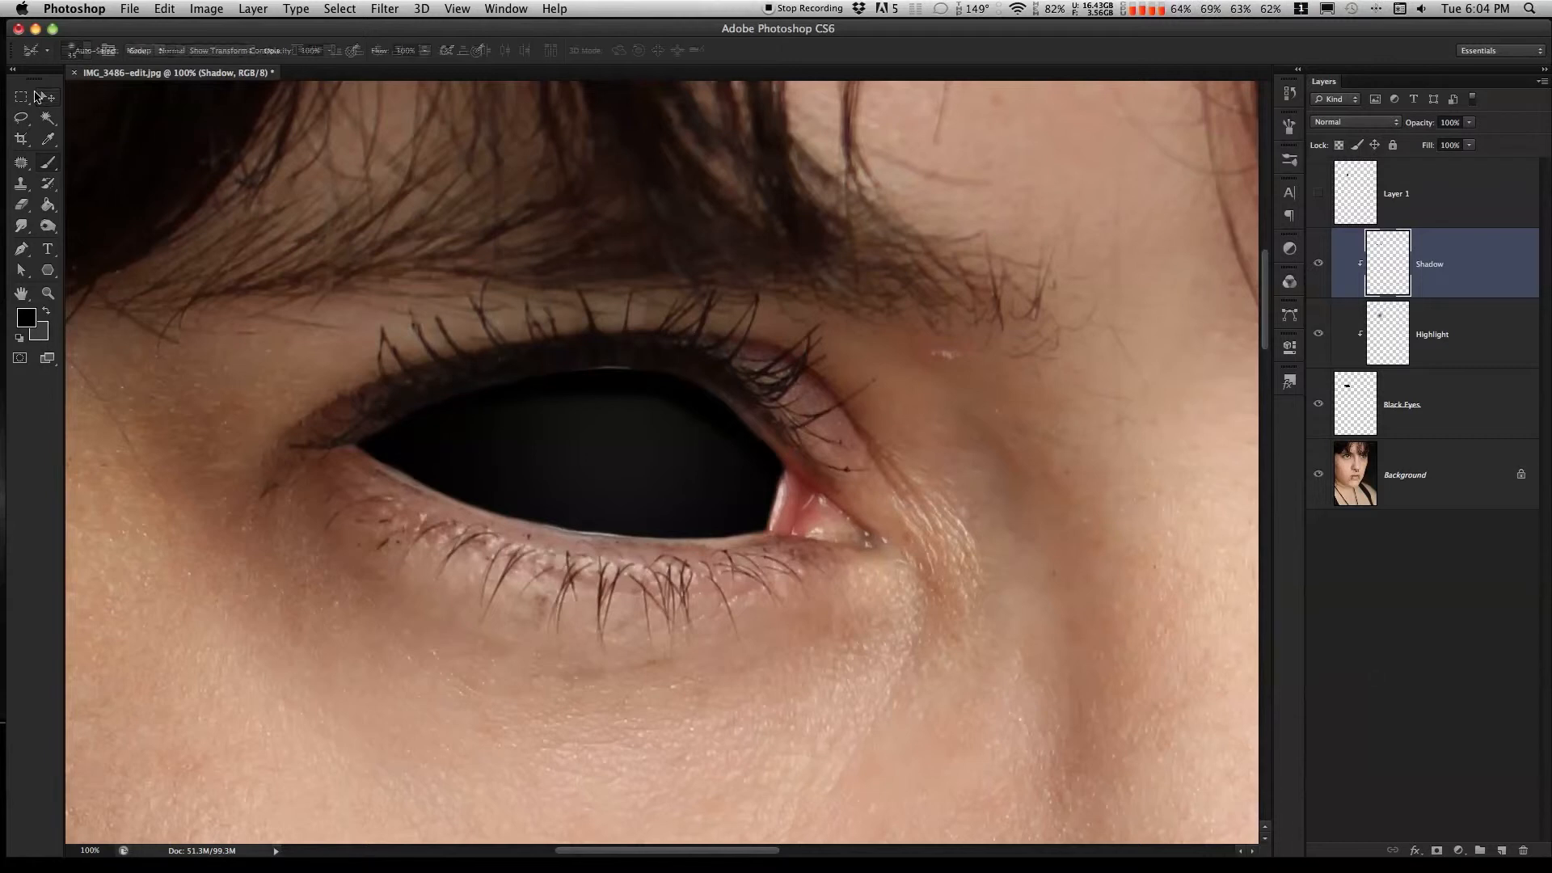
pyautogui.moveTo(647, 397); pyautogui.dragTo(681, 388)
pyautogui.click(1470, 124)
pyautogui.moveTo(1436, 141); pyautogui.dragTo(1426, 143)
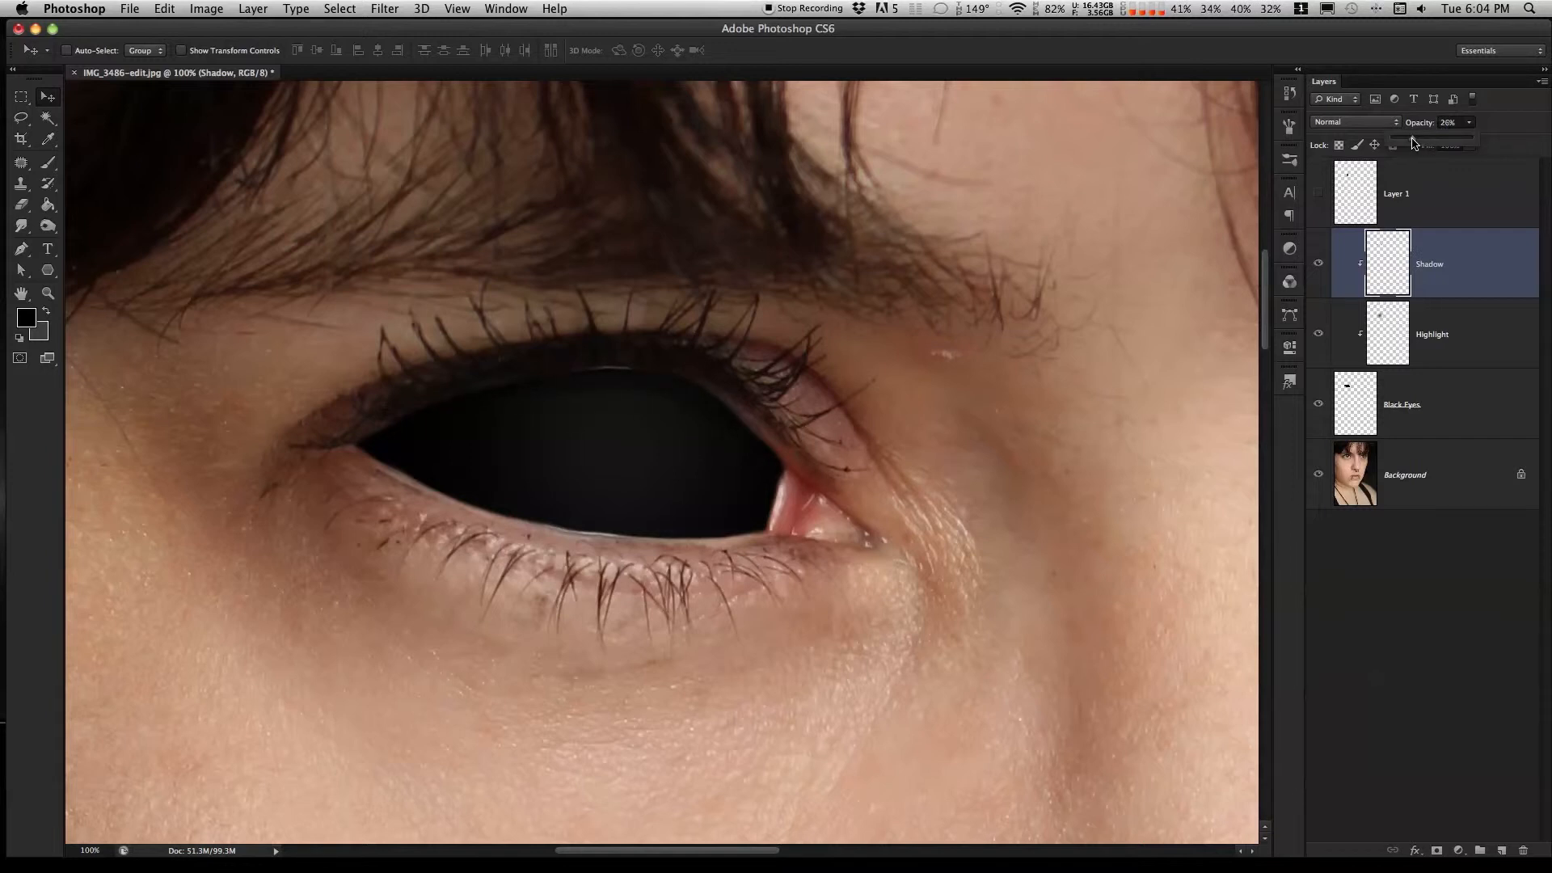
pyautogui.moveTo(1413, 143); pyautogui.dragTo(1413, 144)
pyautogui.click(1319, 264)
pyautogui.click(1318, 265)
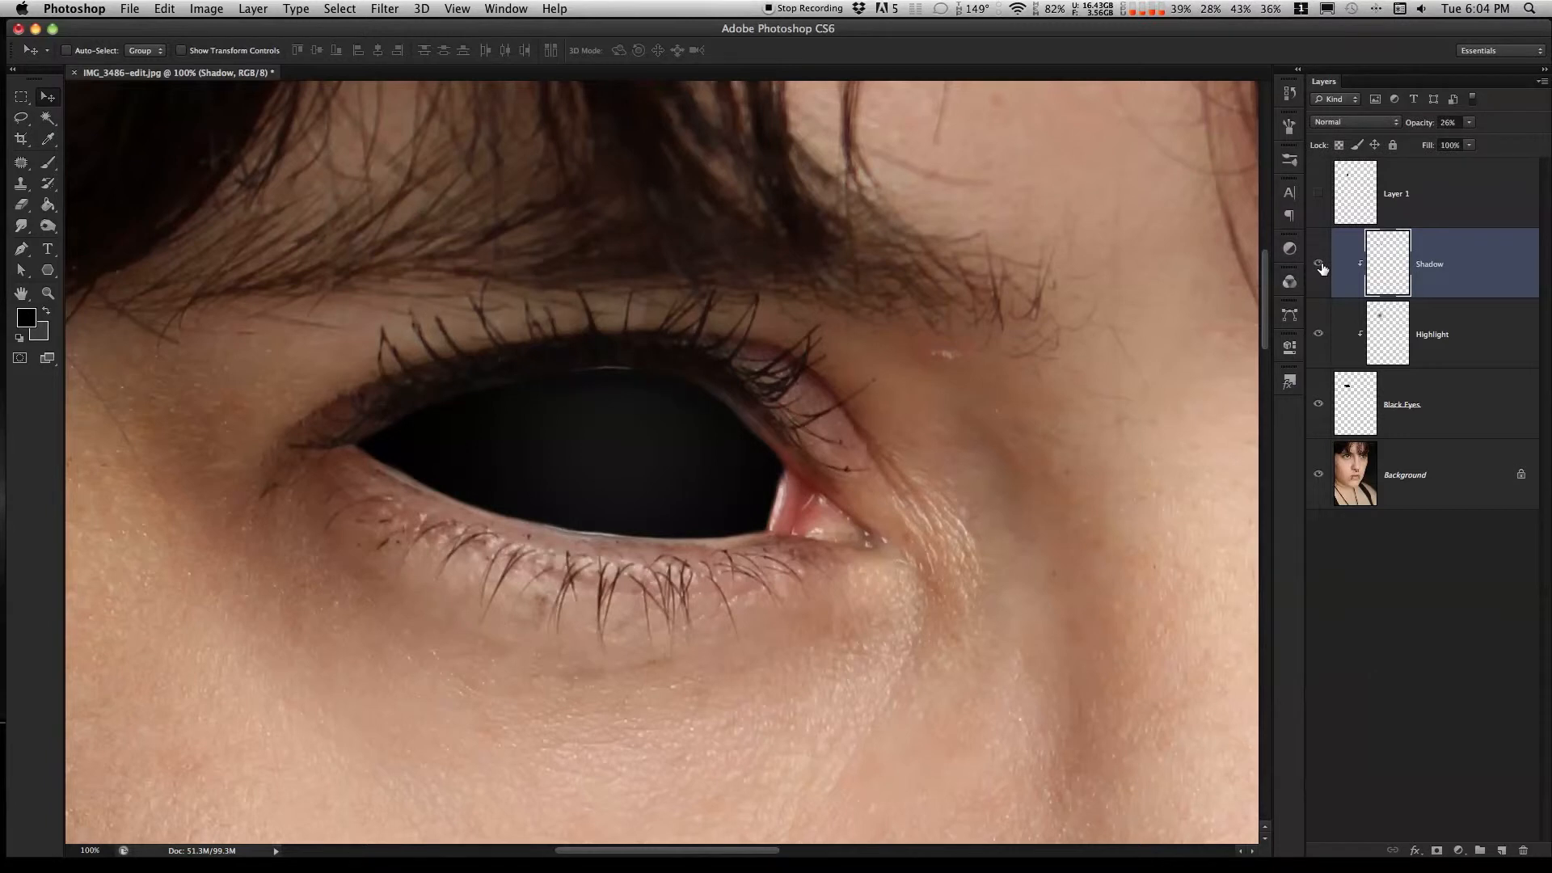
pyautogui.click(1319, 265)
pyautogui.click(1318, 264)
# Make Layer 1 with the copied iris reflection visible and desaturate it.
pyautogui.click(1426, 207)
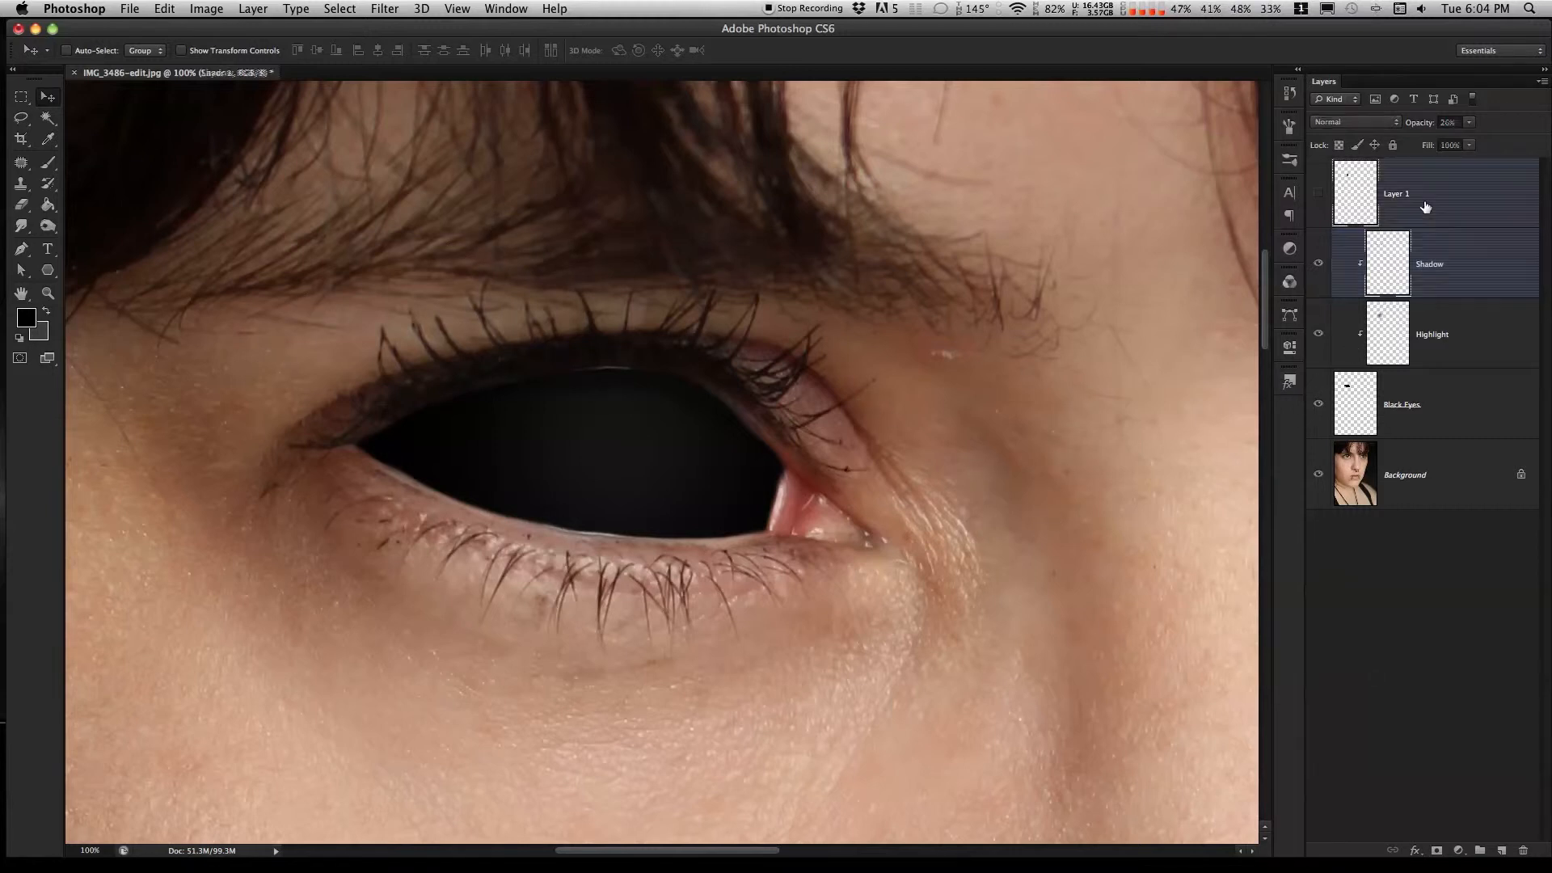
pyautogui.click(1319, 195)
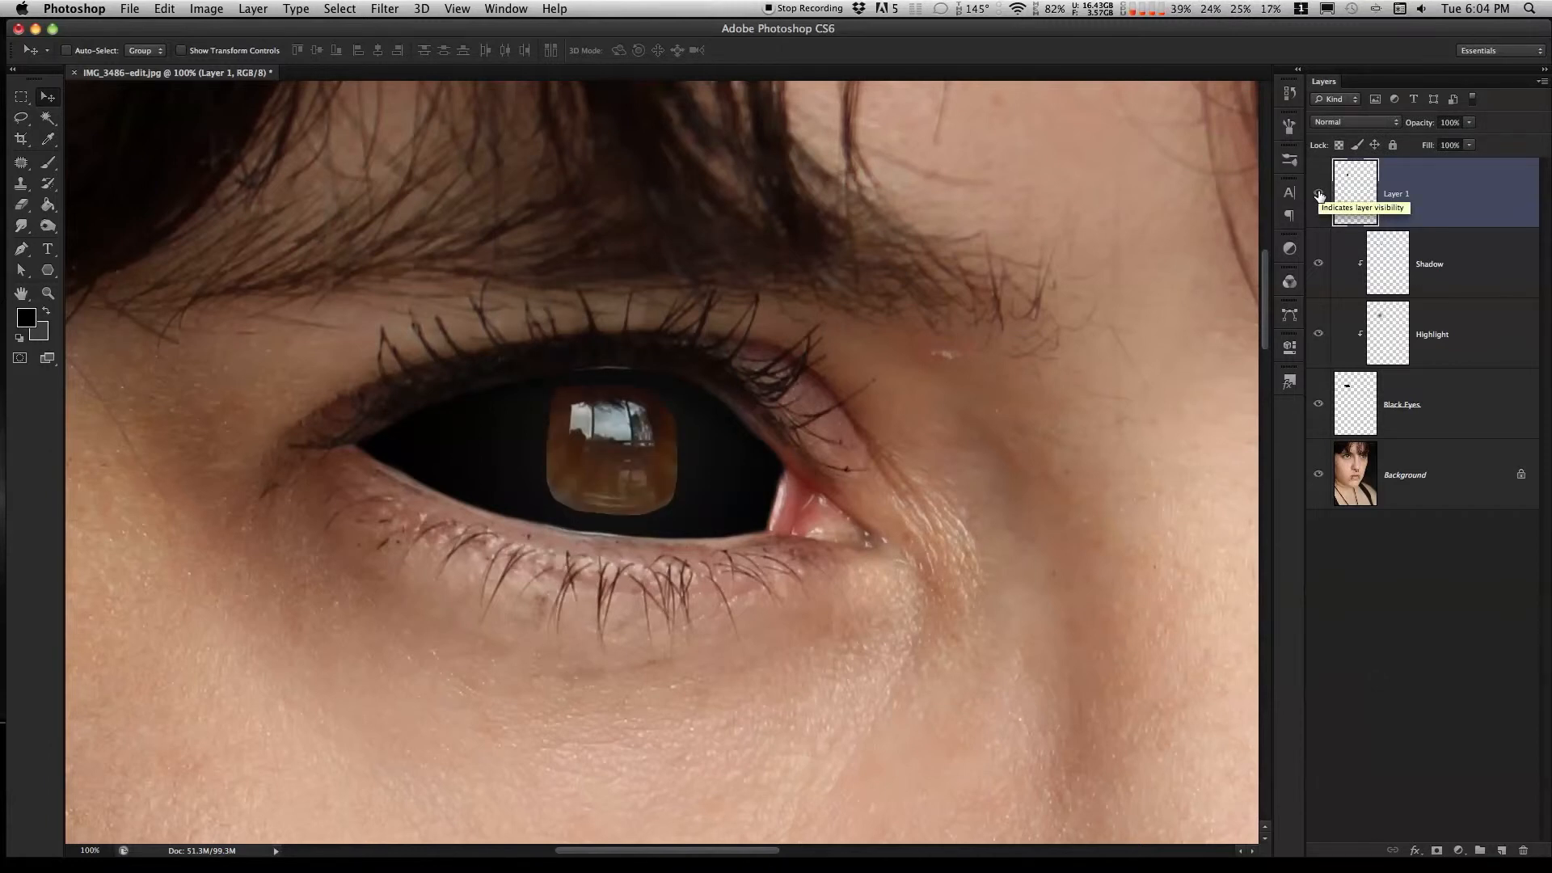
pyautogui.moveTo(190, 29); pyautogui.dragTo(186, 28)
pyautogui.click(204, 9)
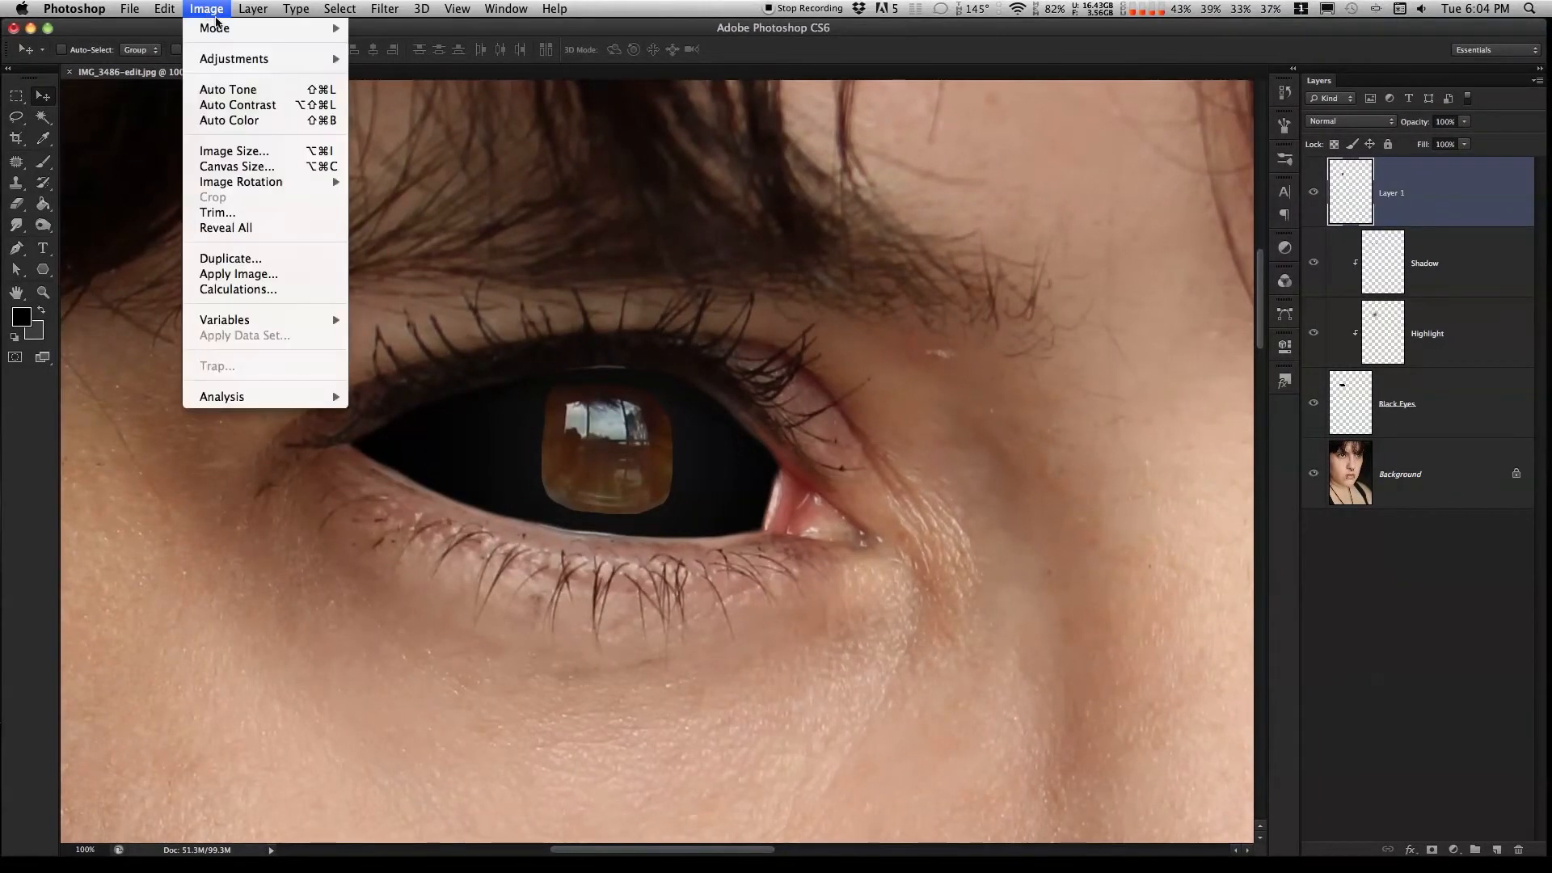
pyautogui.moveTo(331, 58)
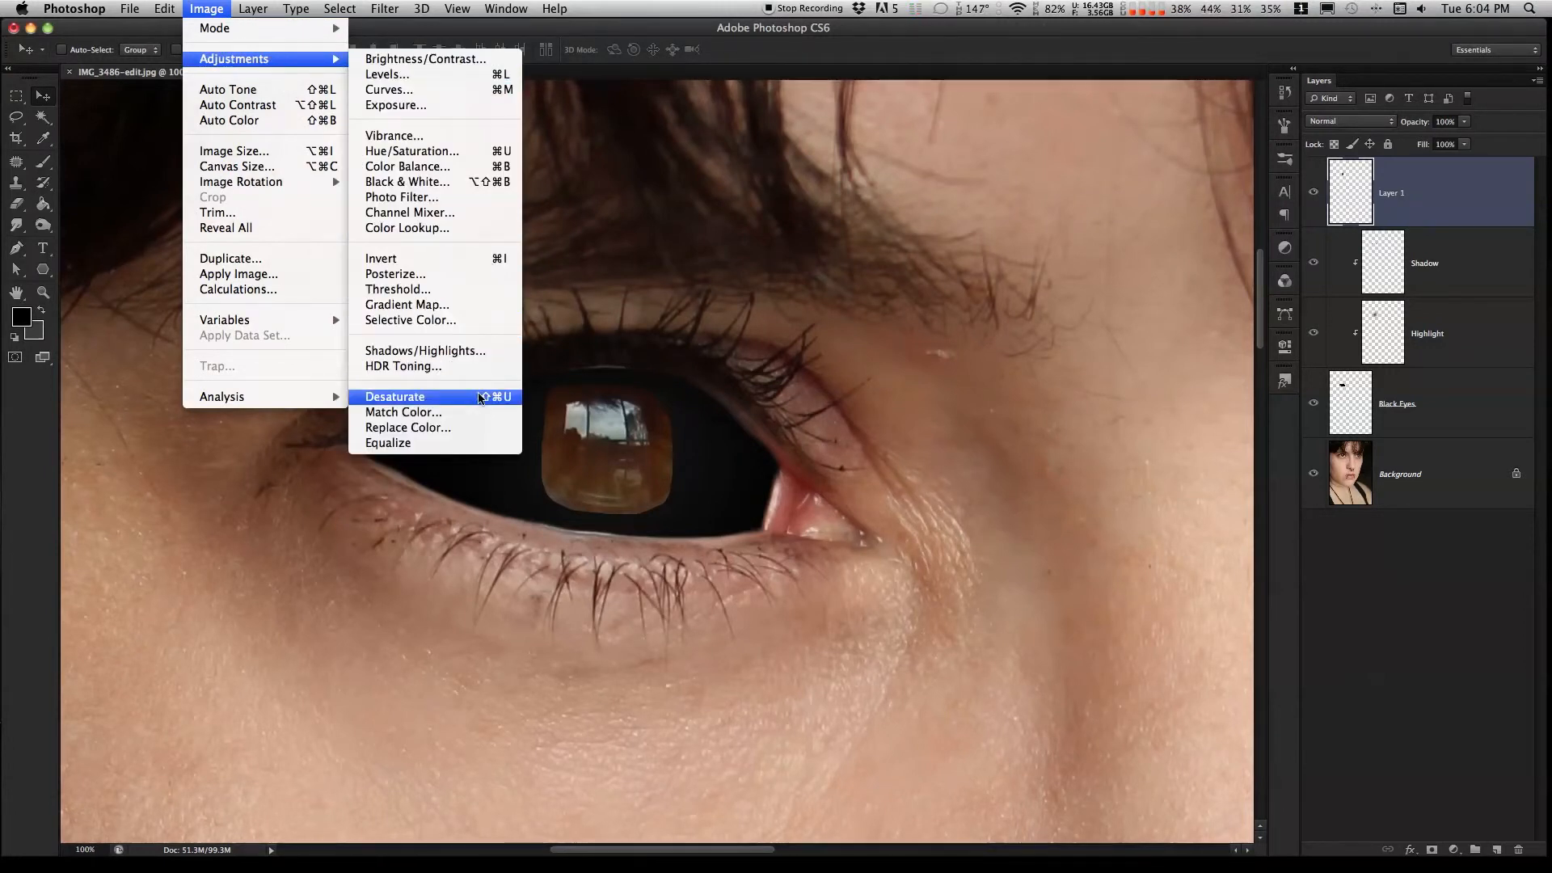
pyautogui.click(484, 396)
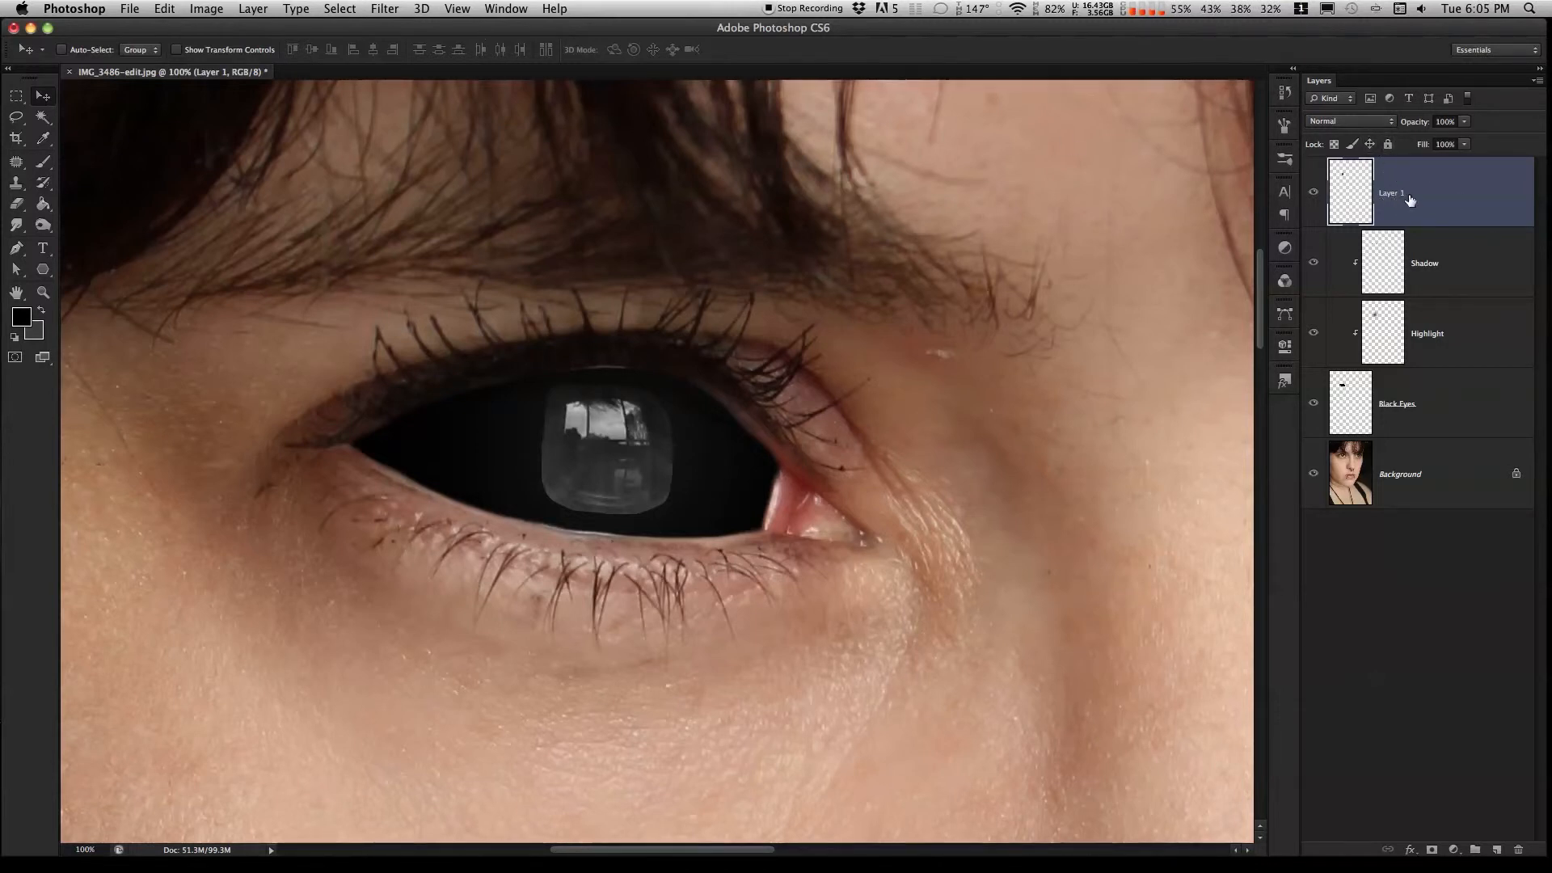
# Set Layer 1's blend mode to Screen and apply Levels with input black 40, midtones about 0.45 and input white 173.
pyautogui.click(1368, 122)
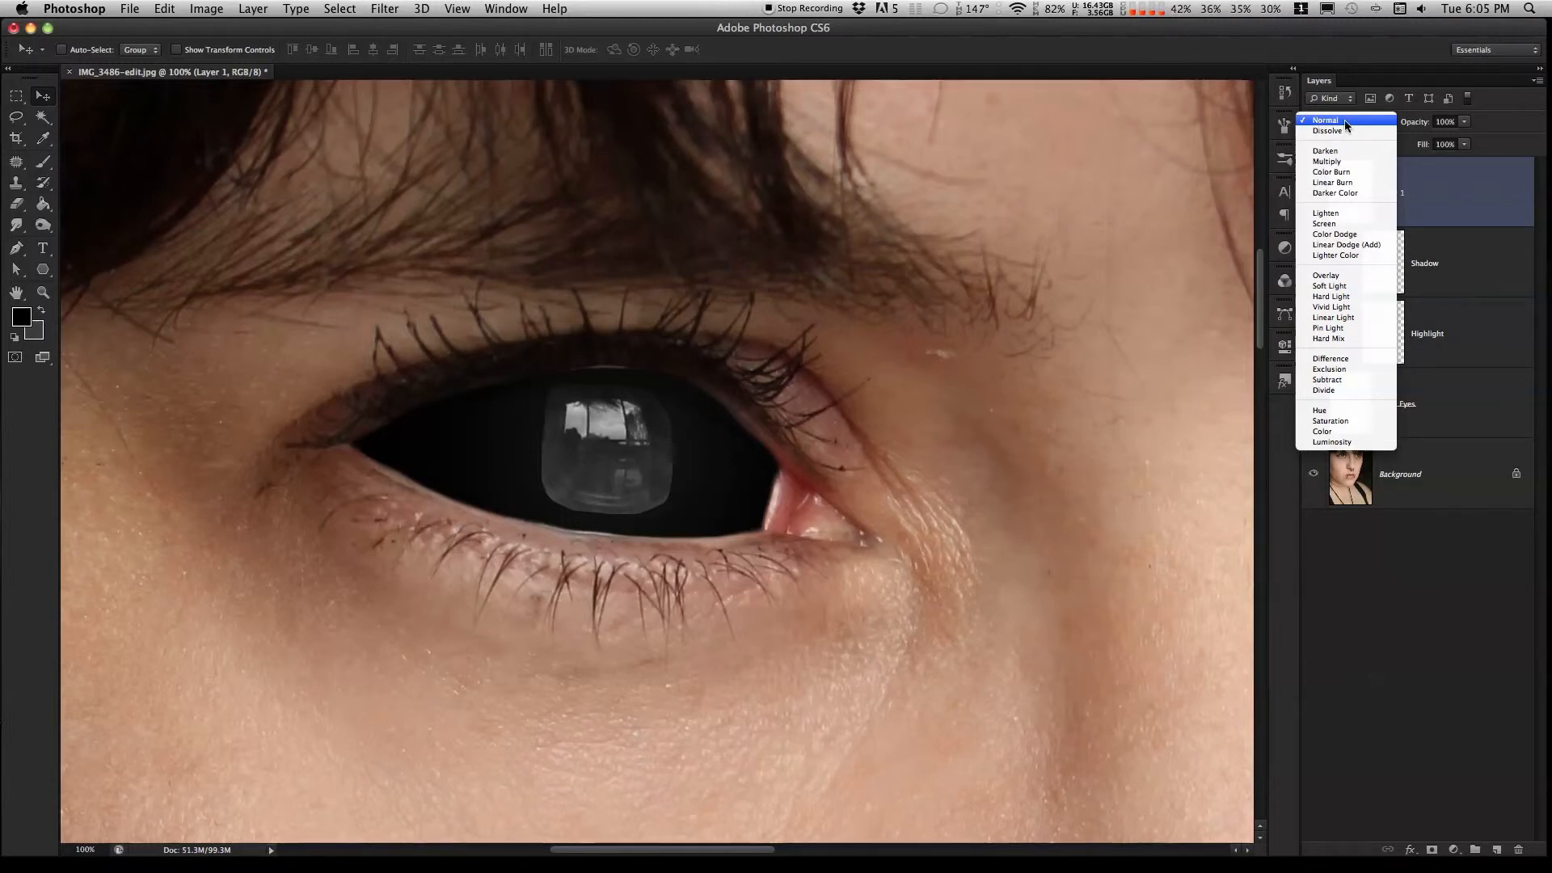
pyautogui.click(1345, 223)
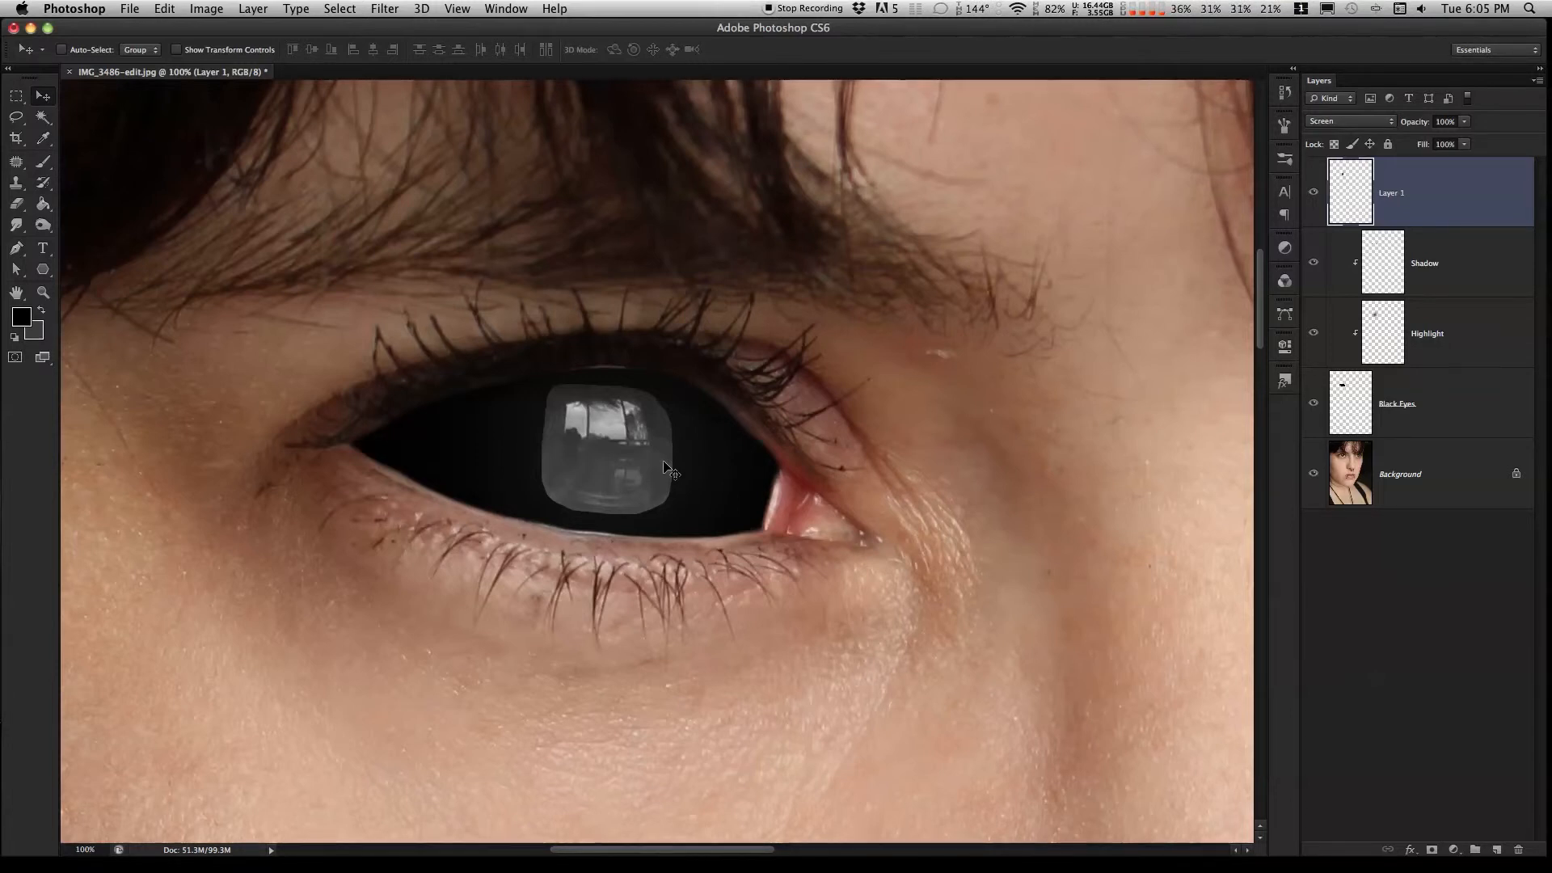
pyautogui.click(206, 9)
pyautogui.moveTo(226, 59)
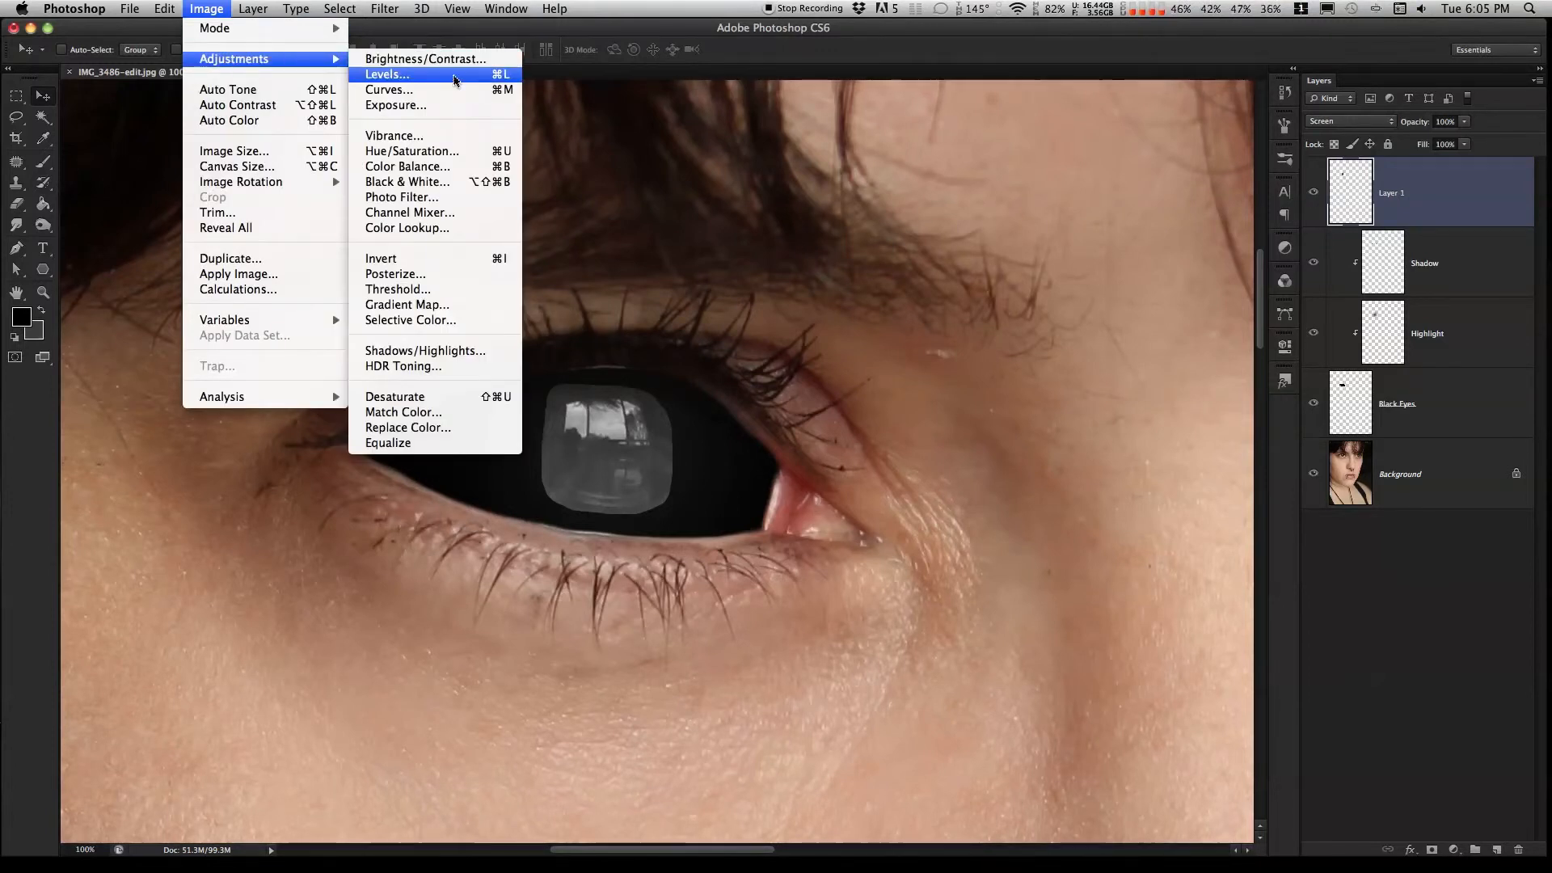
pyautogui.click(465, 74)
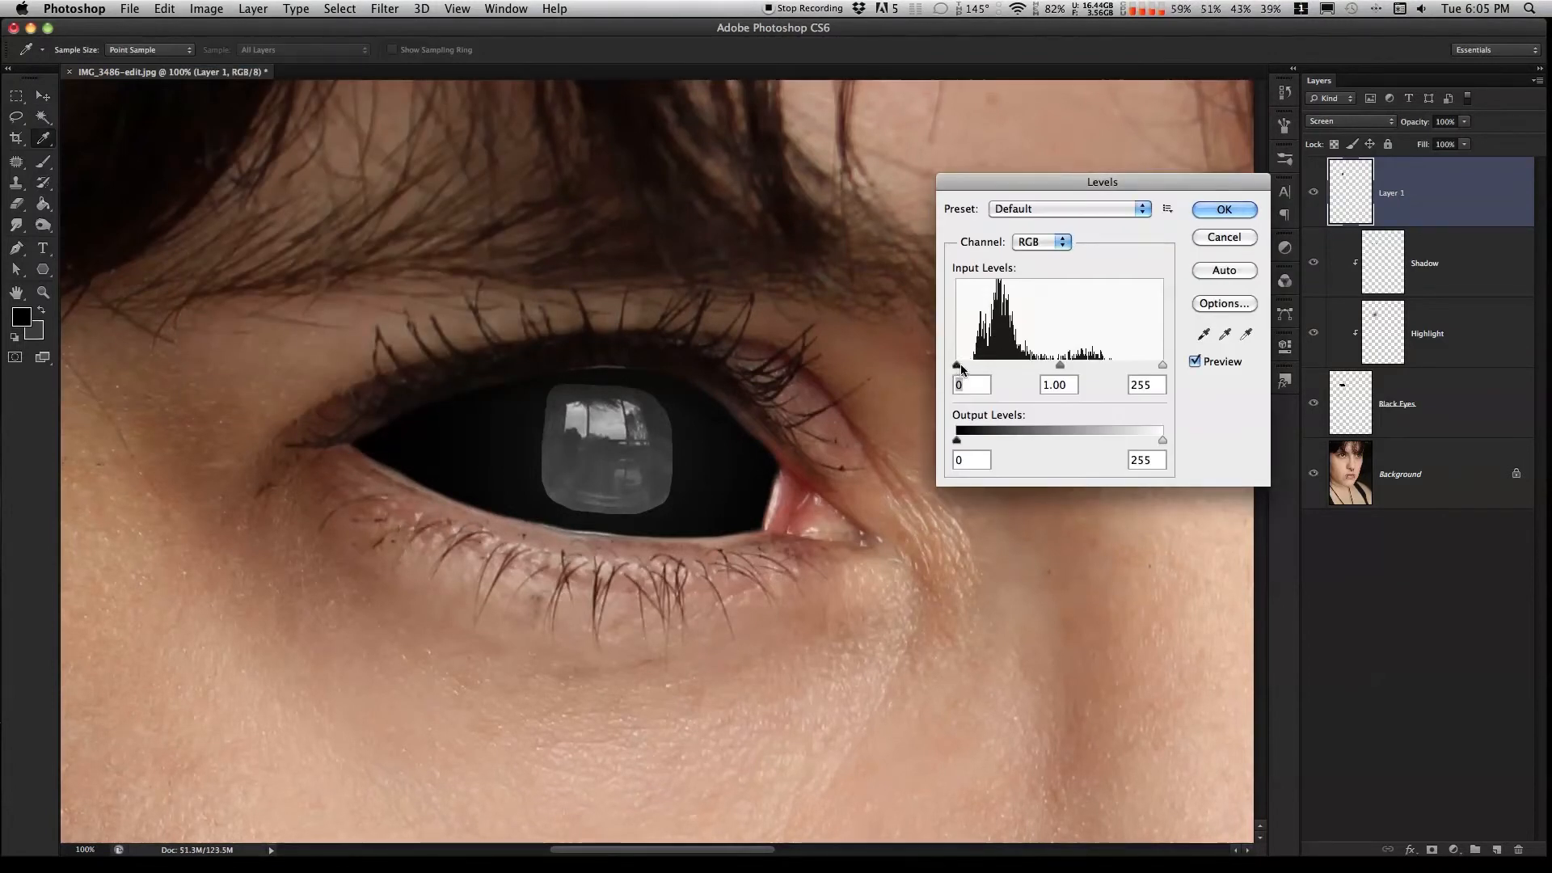
pyautogui.moveTo(955, 372); pyautogui.dragTo(989, 371)
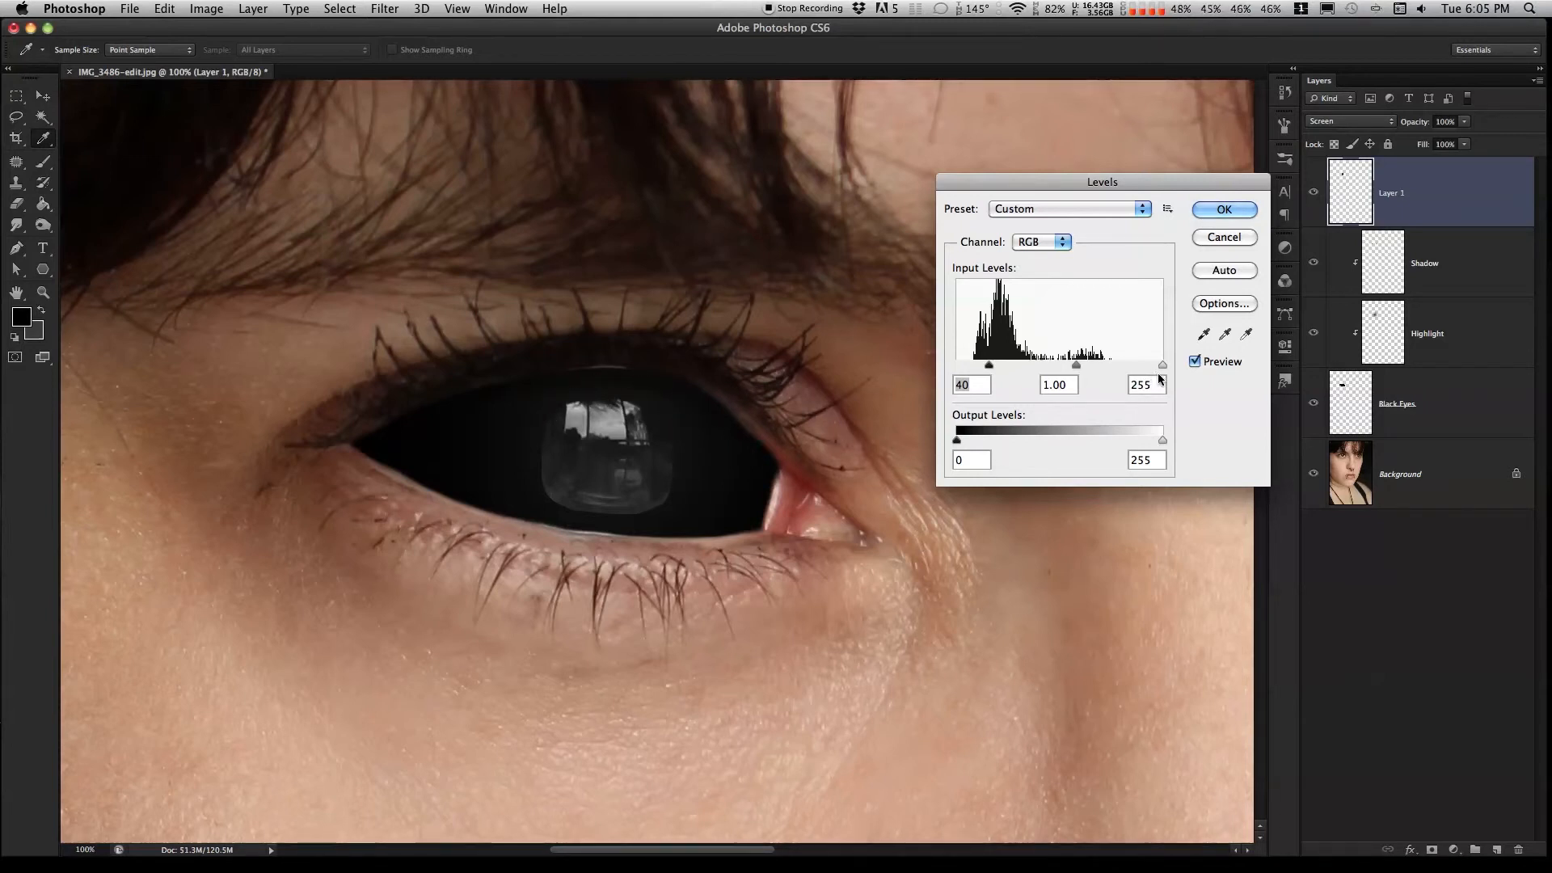
pyautogui.moveTo(1162, 364); pyautogui.dragTo(1067, 370)
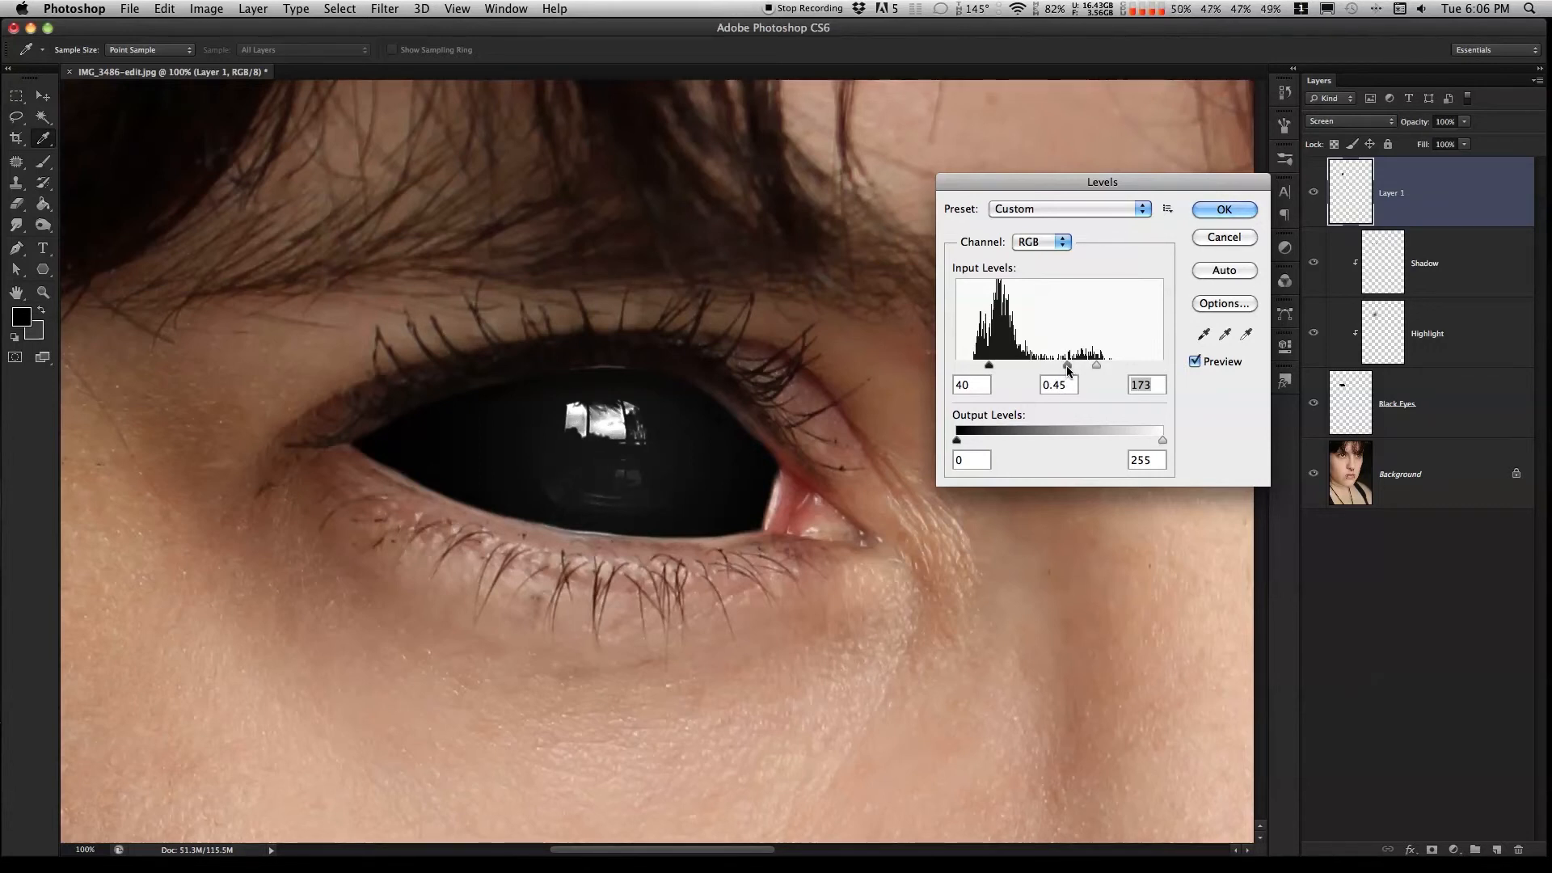
pyautogui.moveTo(1066, 367); pyautogui.dragTo(1064, 367)
pyautogui.click(1224, 209)
pyautogui.press('v')
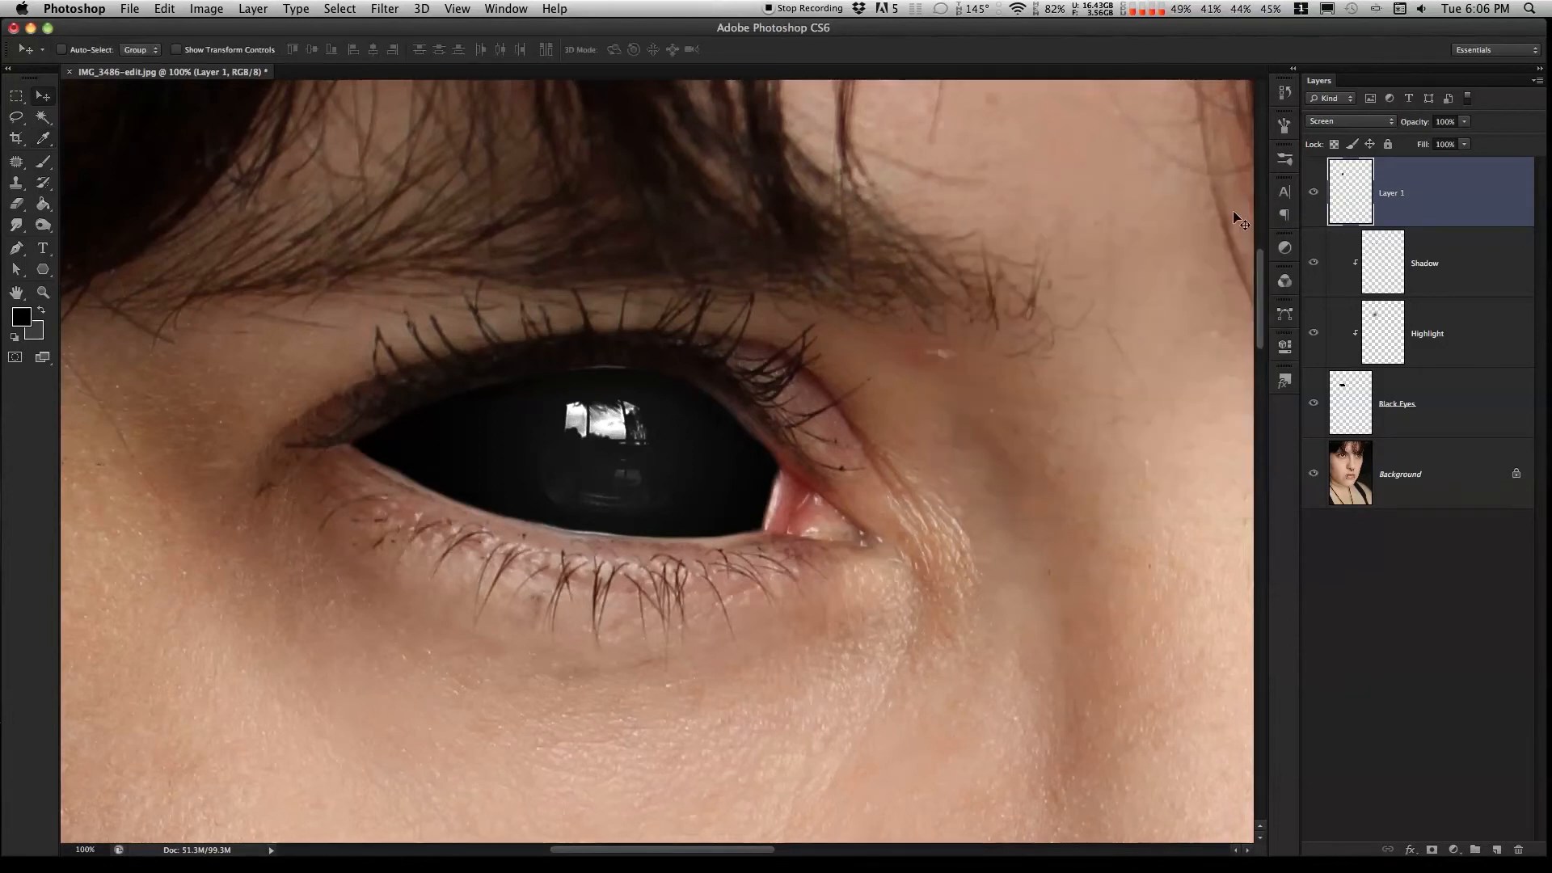
# Add a mask to Layer 1 and paint out the reflection's edges with a soft 43 px black brush, fading its lower part at 30% opacity.
pyautogui.click(1431, 850)
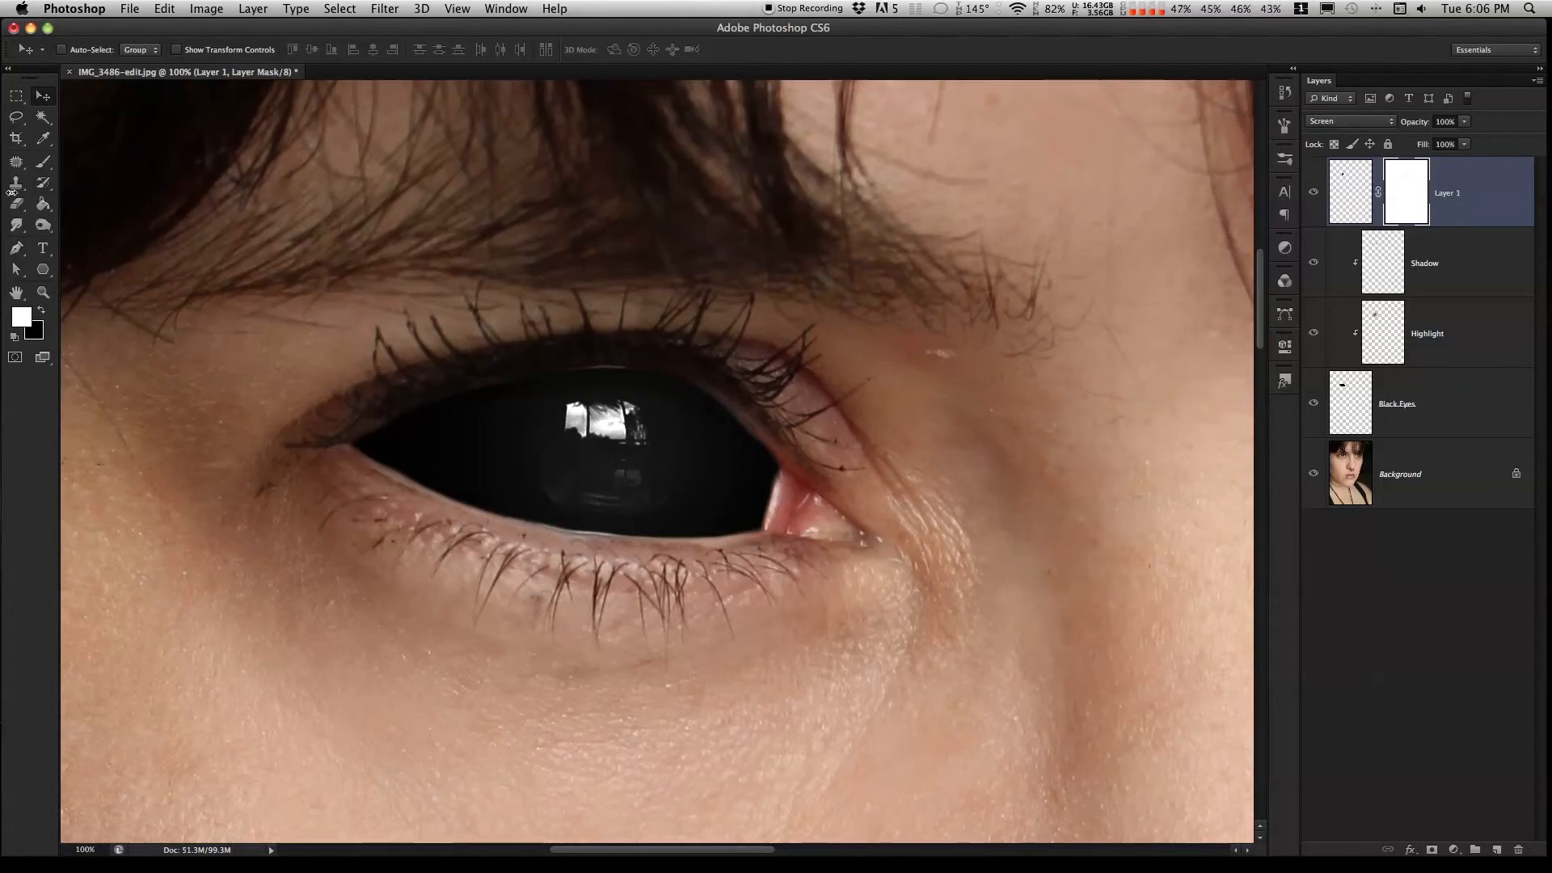
pyautogui.click(41, 313)
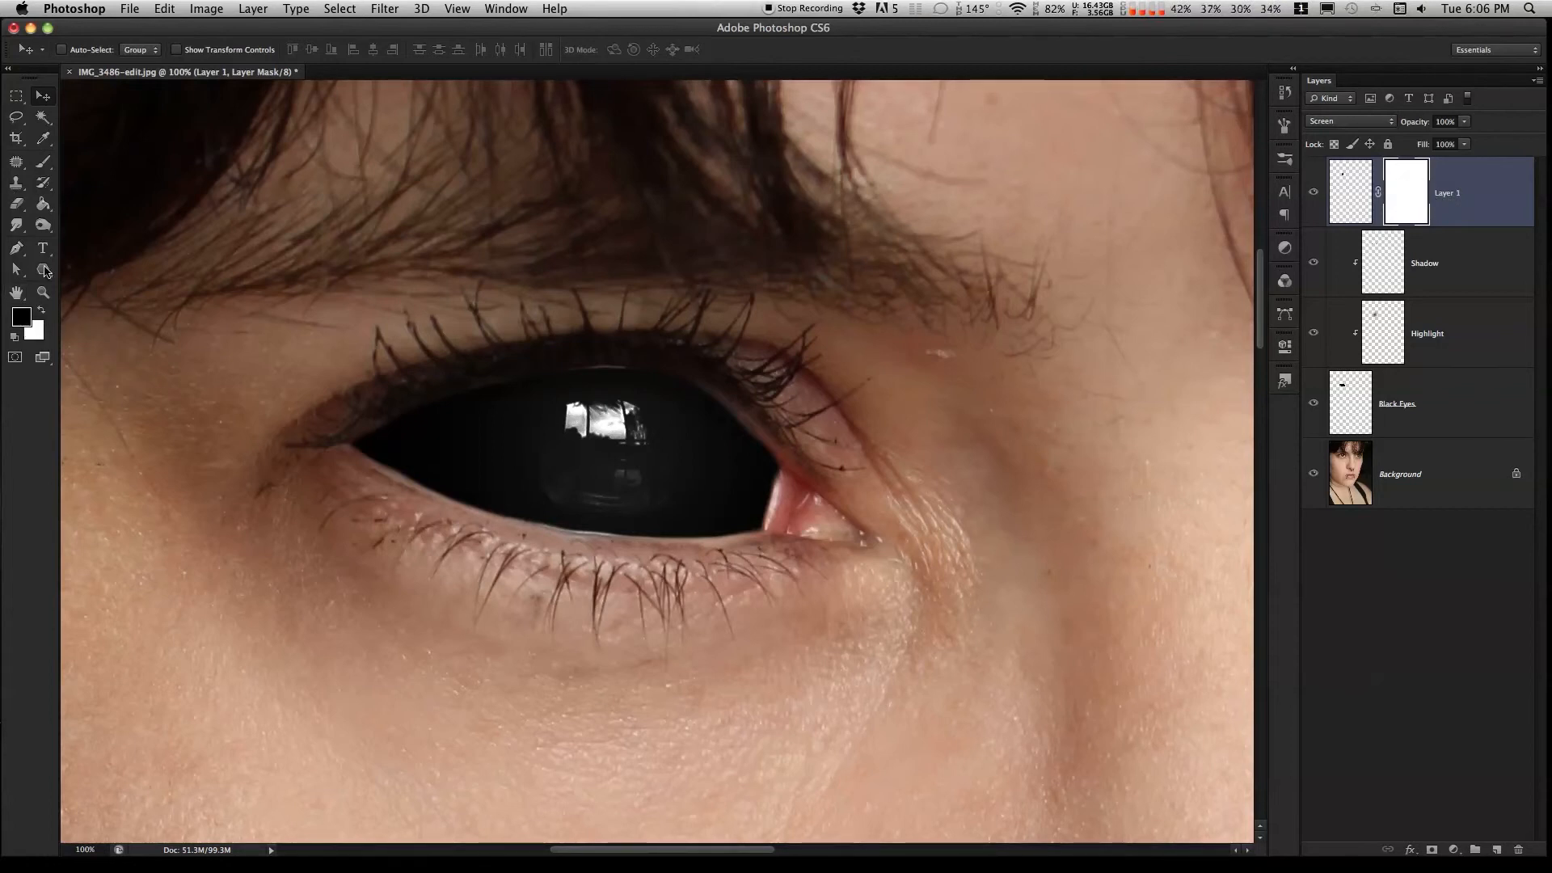
pyautogui.click(46, 161)
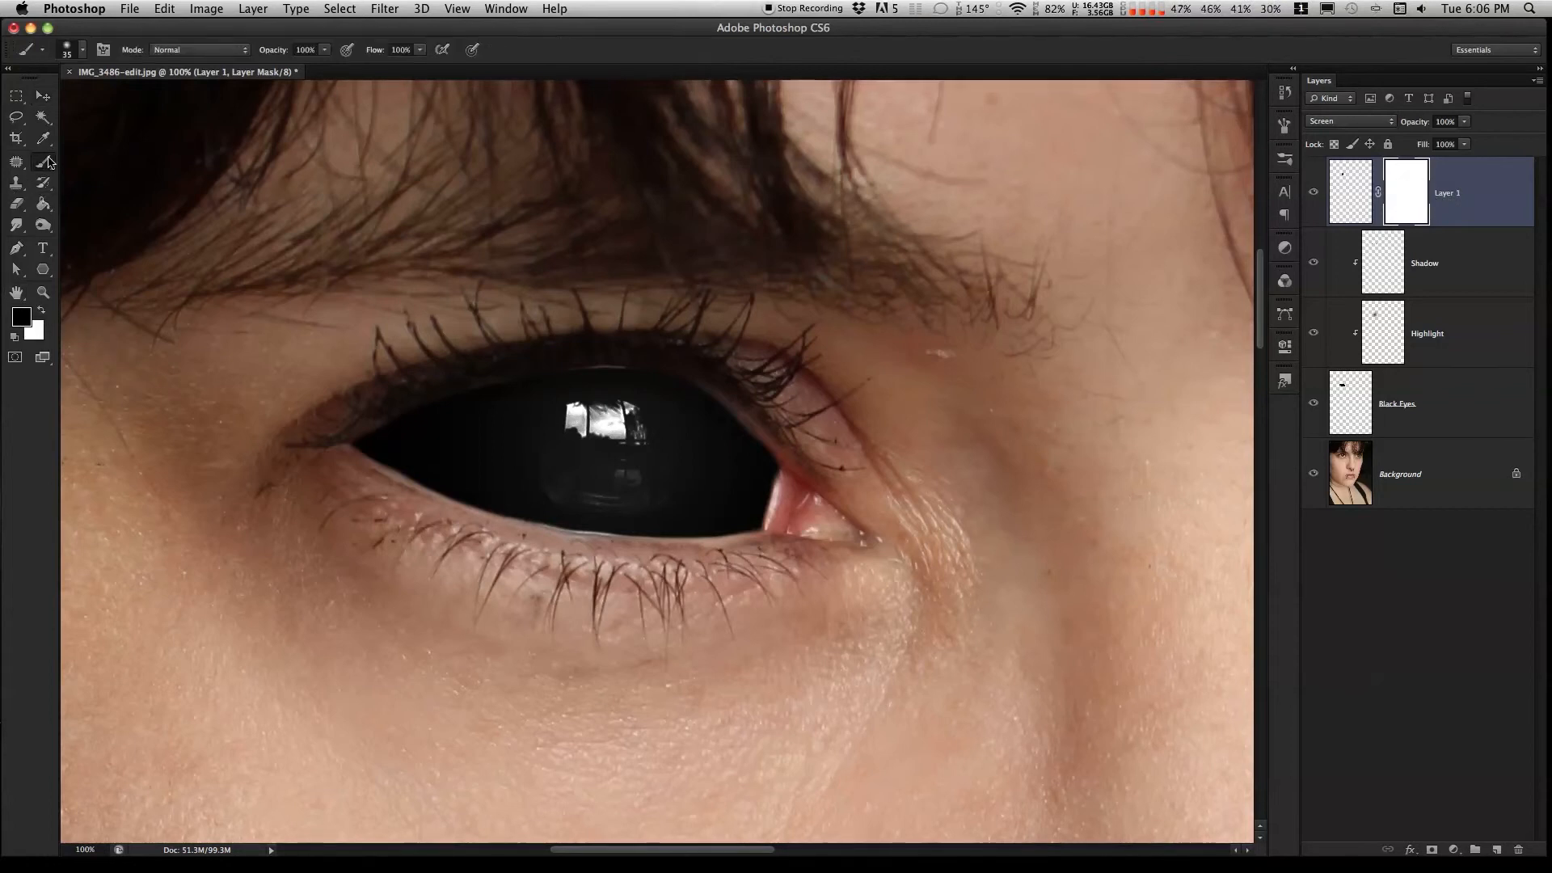
pyautogui.click(83, 50)
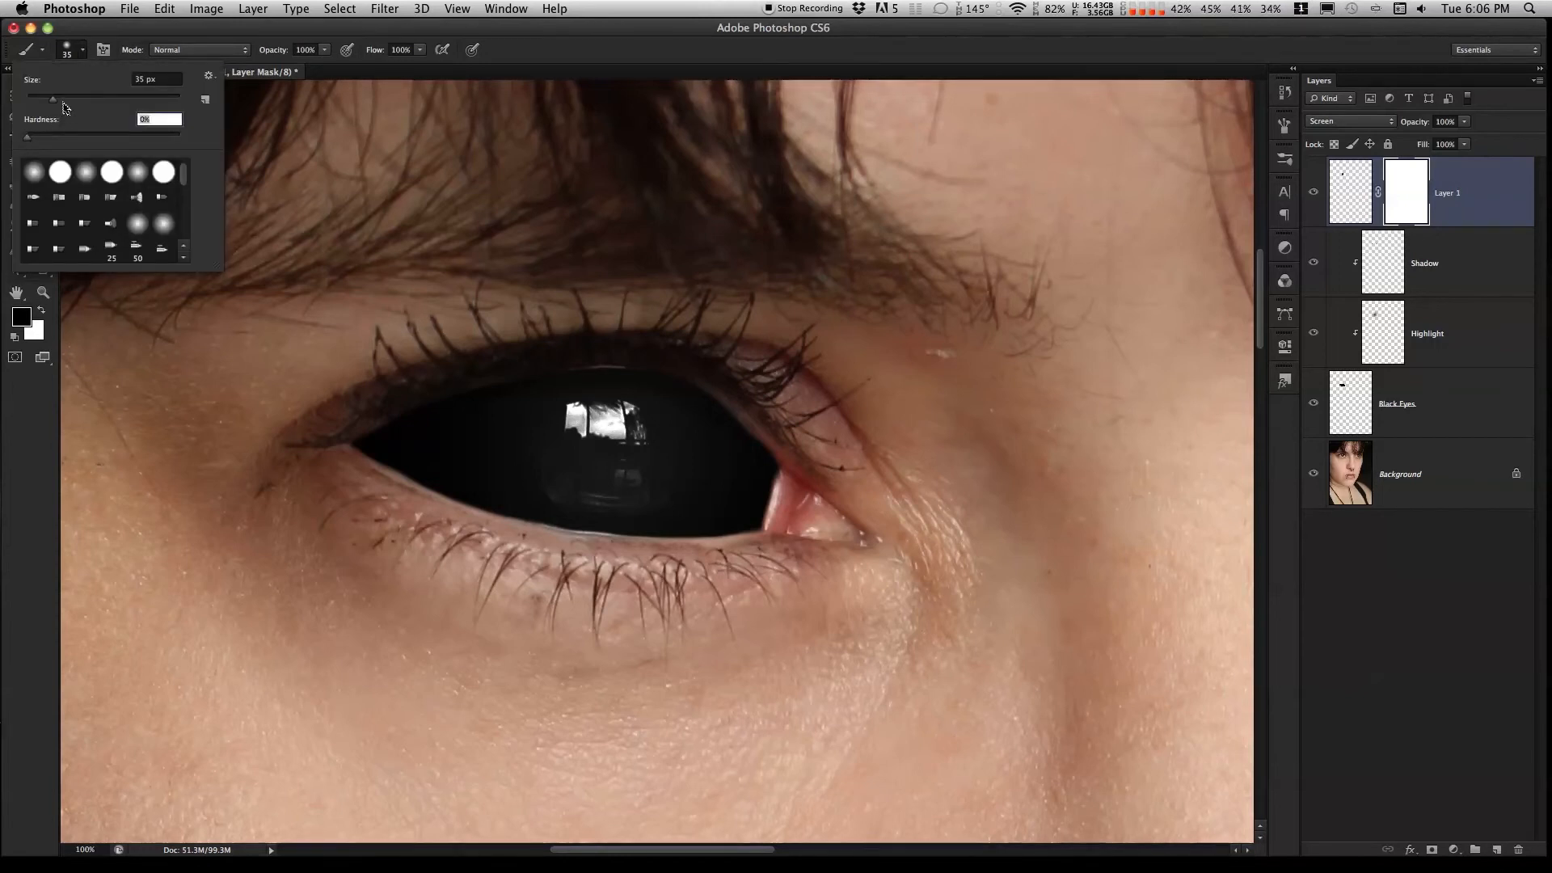
pyautogui.click(58, 100)
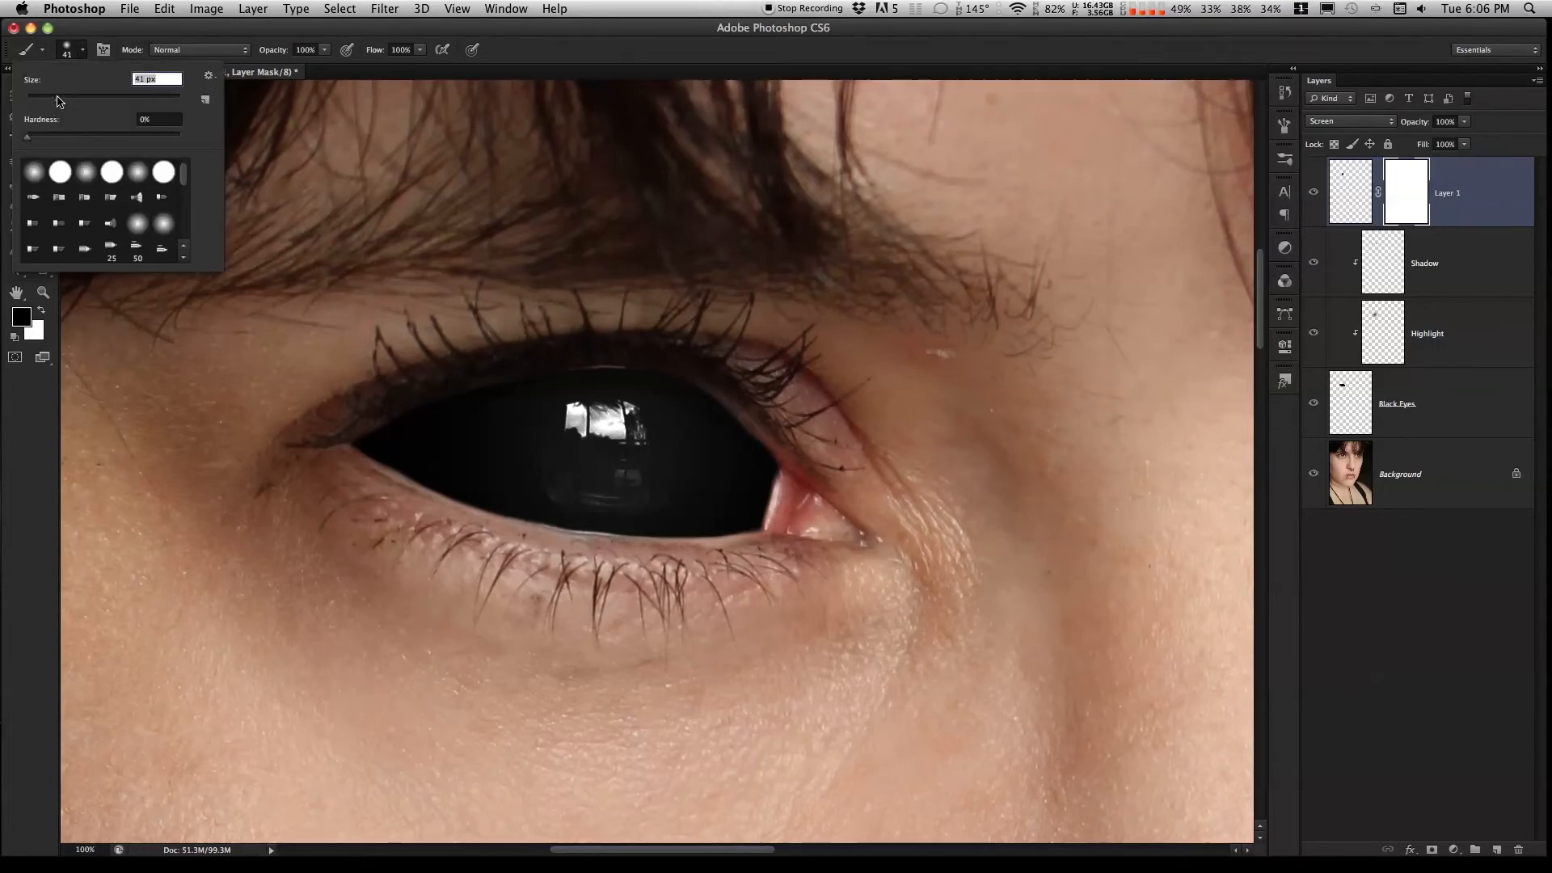
pyautogui.click(149, 26)
pyautogui.moveTo(541, 420)
pyautogui.mouseDown()
pyautogui.moveTo(538, 509)
pyautogui.moveTo(538, 488)
pyautogui.moveTo(564, 522)
pyautogui.moveTo(552, 508)
pyautogui.moveTo(594, 522)
pyautogui.moveTo(672, 512)
pyautogui.moveTo(650, 524)
pyautogui.moveTo(675, 474)
pyautogui.moveTo(677, 381)
pyautogui.moveTo(678, 477)
pyautogui.mouseUp()
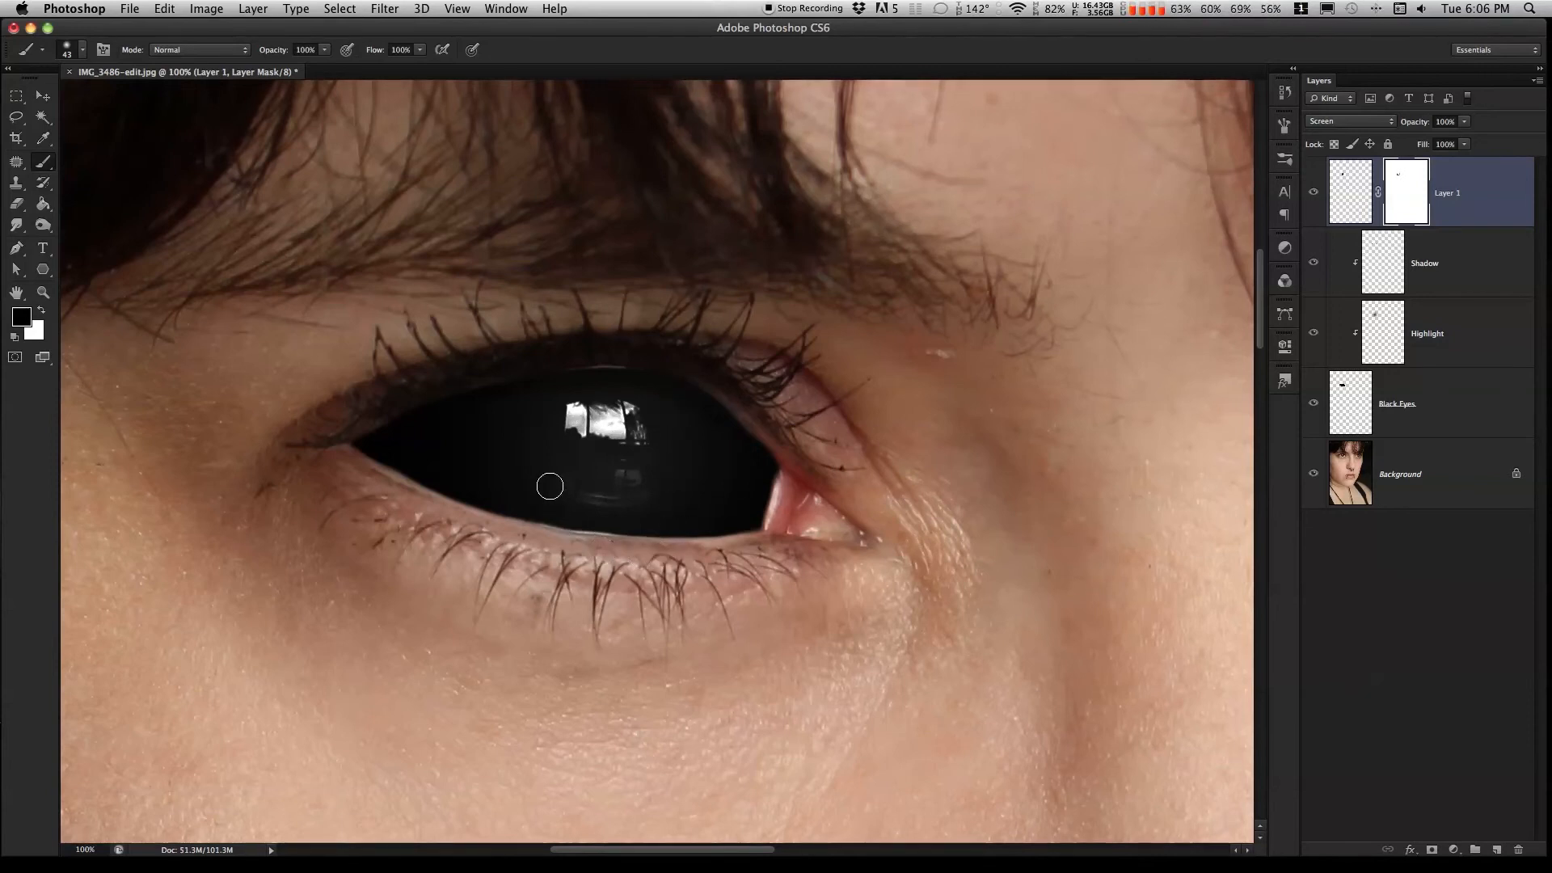
pyautogui.moveTo(325, 50); pyautogui.dragTo(271, 73)
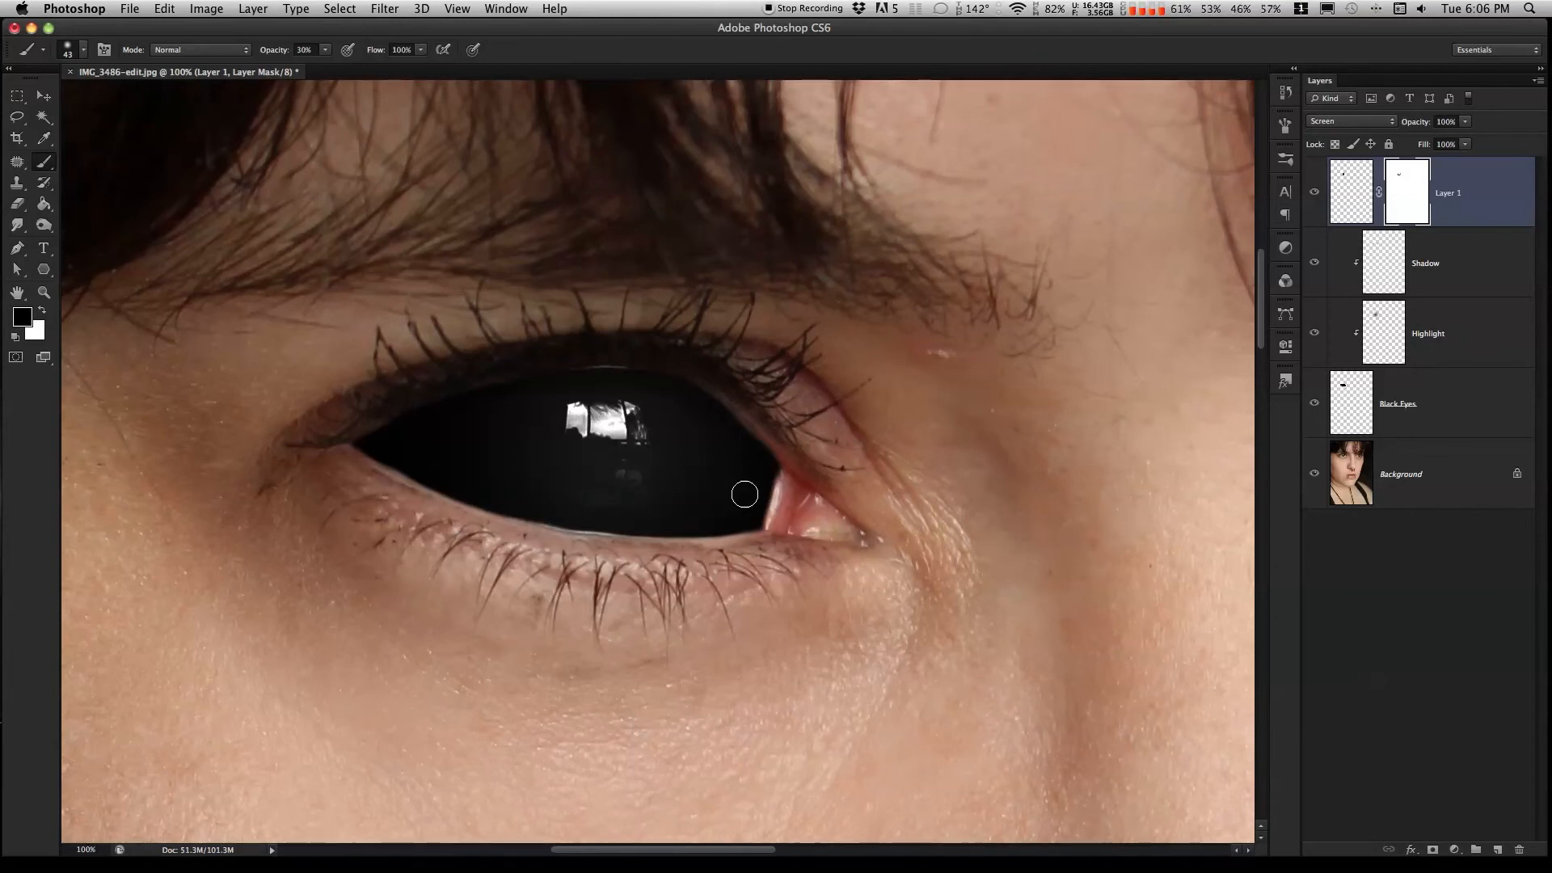
pyautogui.click(44, 96)
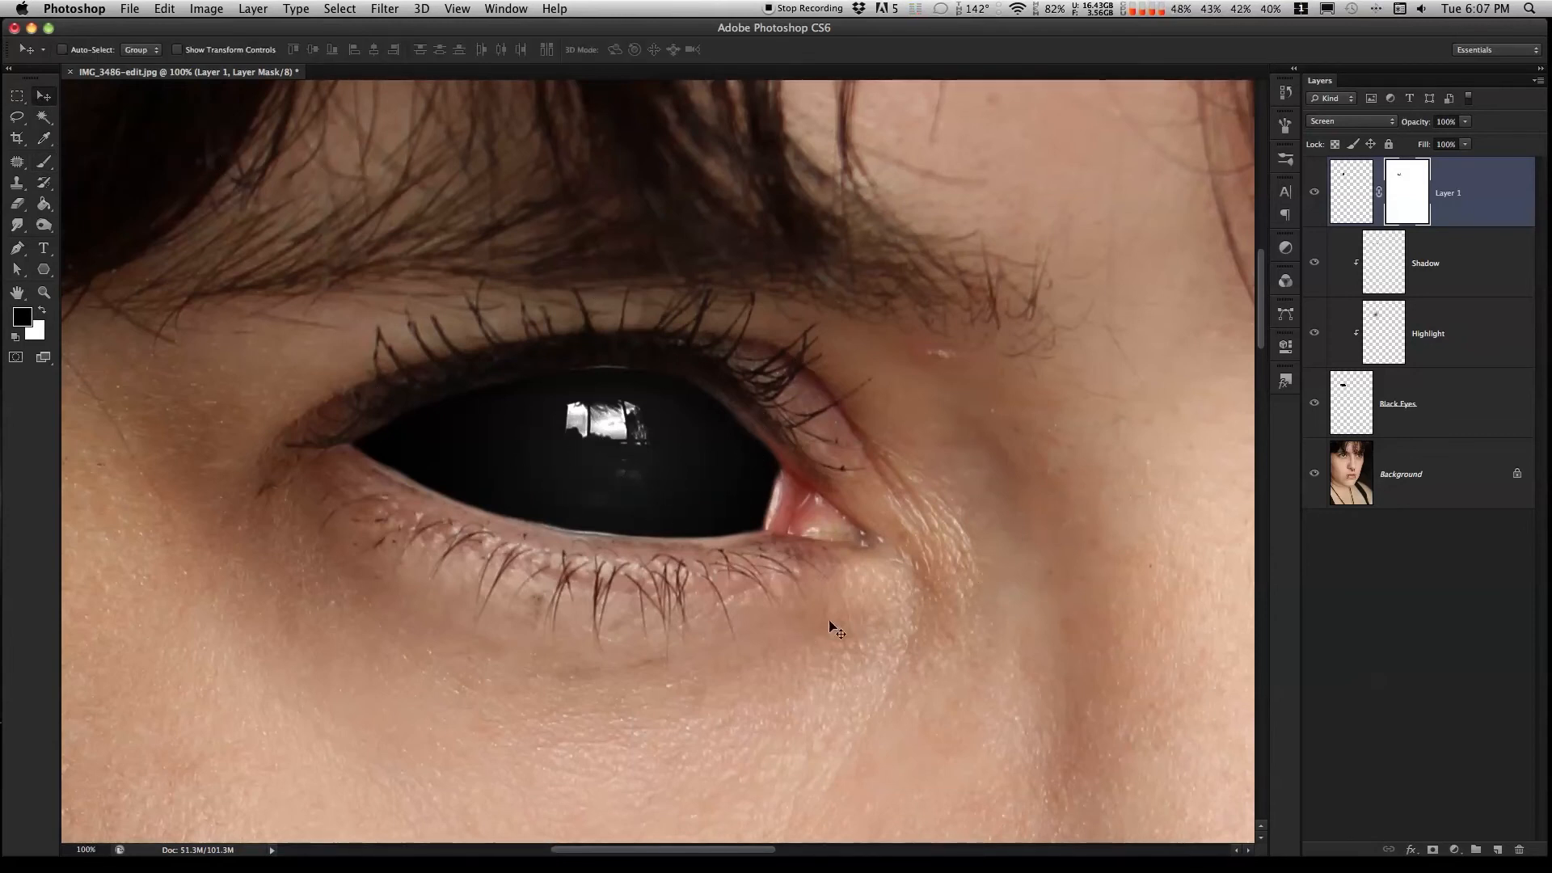
# Examine the black eye in the whole portrait and up close, comparing it with and without the Layer 1 reflection.
pyautogui.click(44, 293)
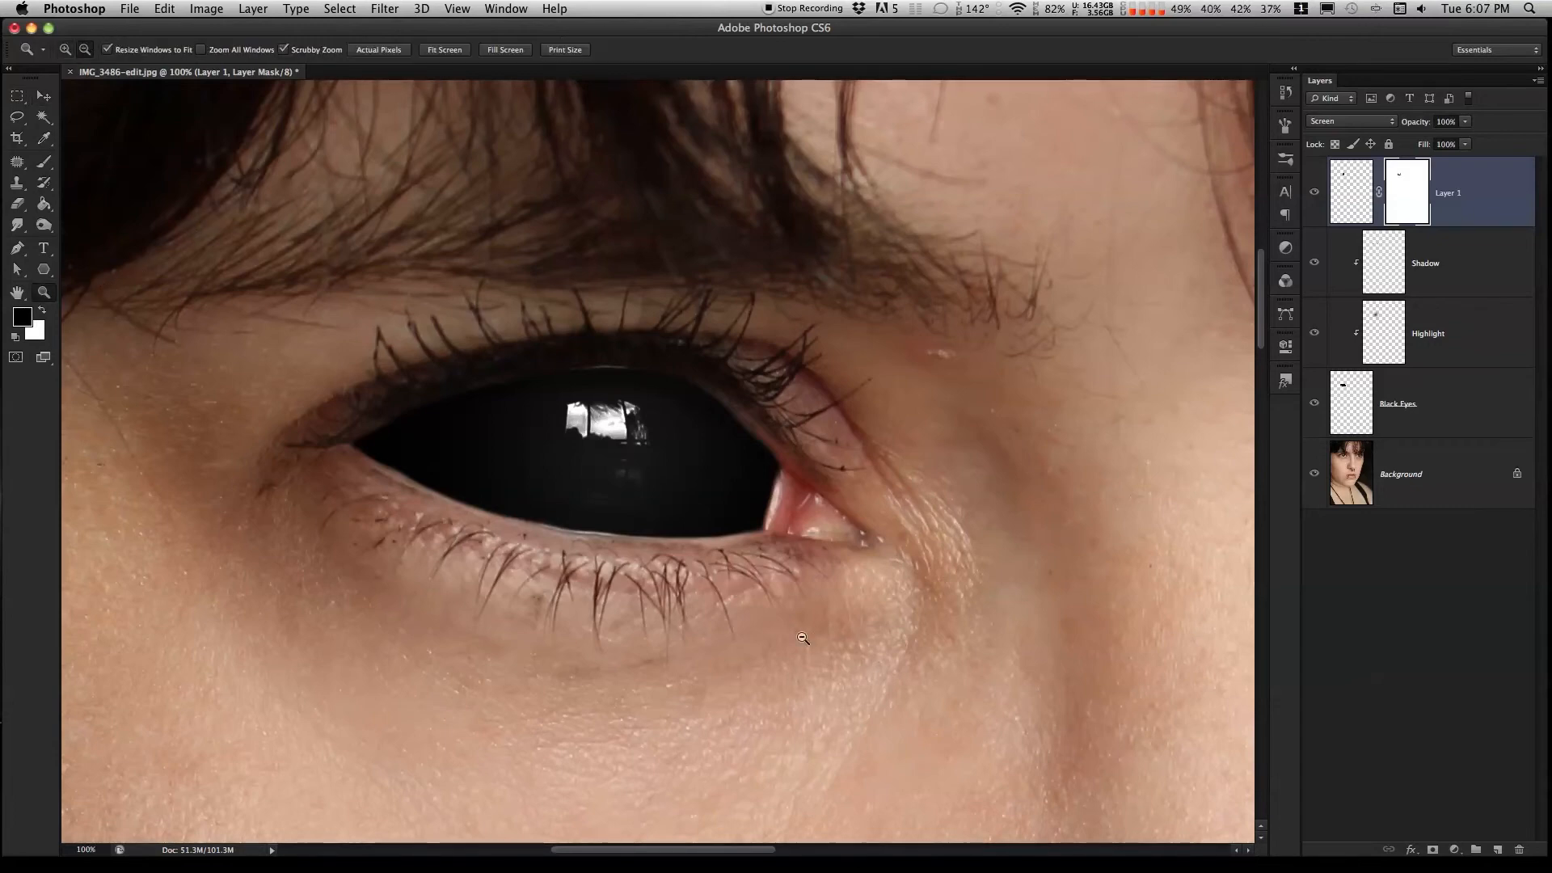
pyautogui.keyDown('alt'); pyautogui.click(718, 586); pyautogui.keyUp('alt')
pyautogui.keyDown('alt'); pyautogui.click(928, 717); pyautogui.keyUp('alt')
pyautogui.keyDown('alt'); pyautogui.click(1019, 743); pyautogui.keyUp('alt')
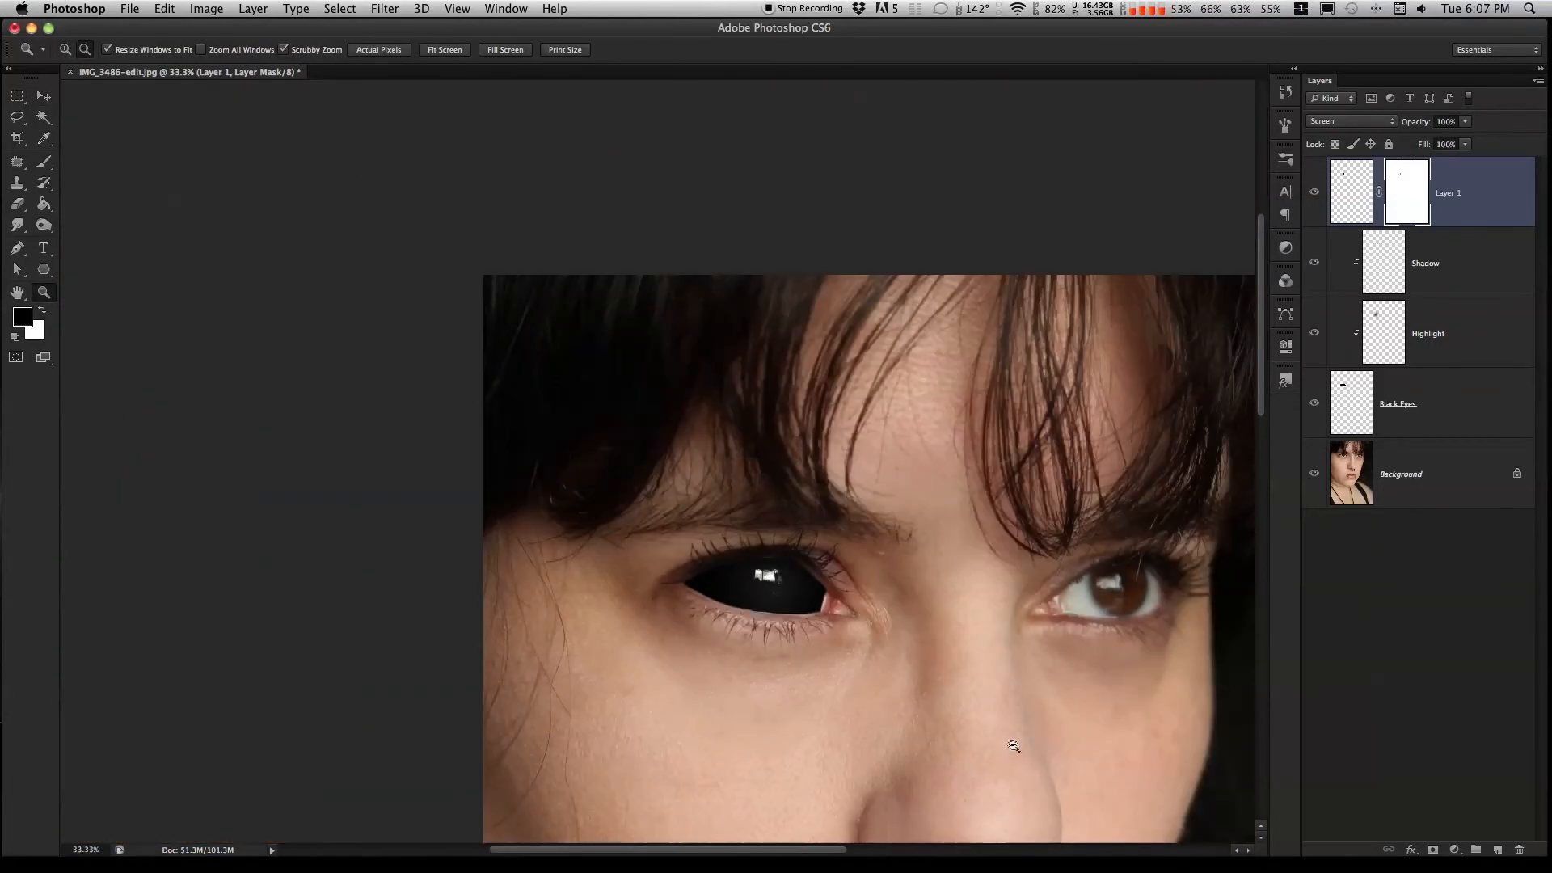
pyautogui.keyDown('alt'); pyautogui.click(1029, 782); pyautogui.keyUp('alt')
pyautogui.keyDown('alt'); pyautogui.click(1031, 779); pyautogui.keyUp('alt')
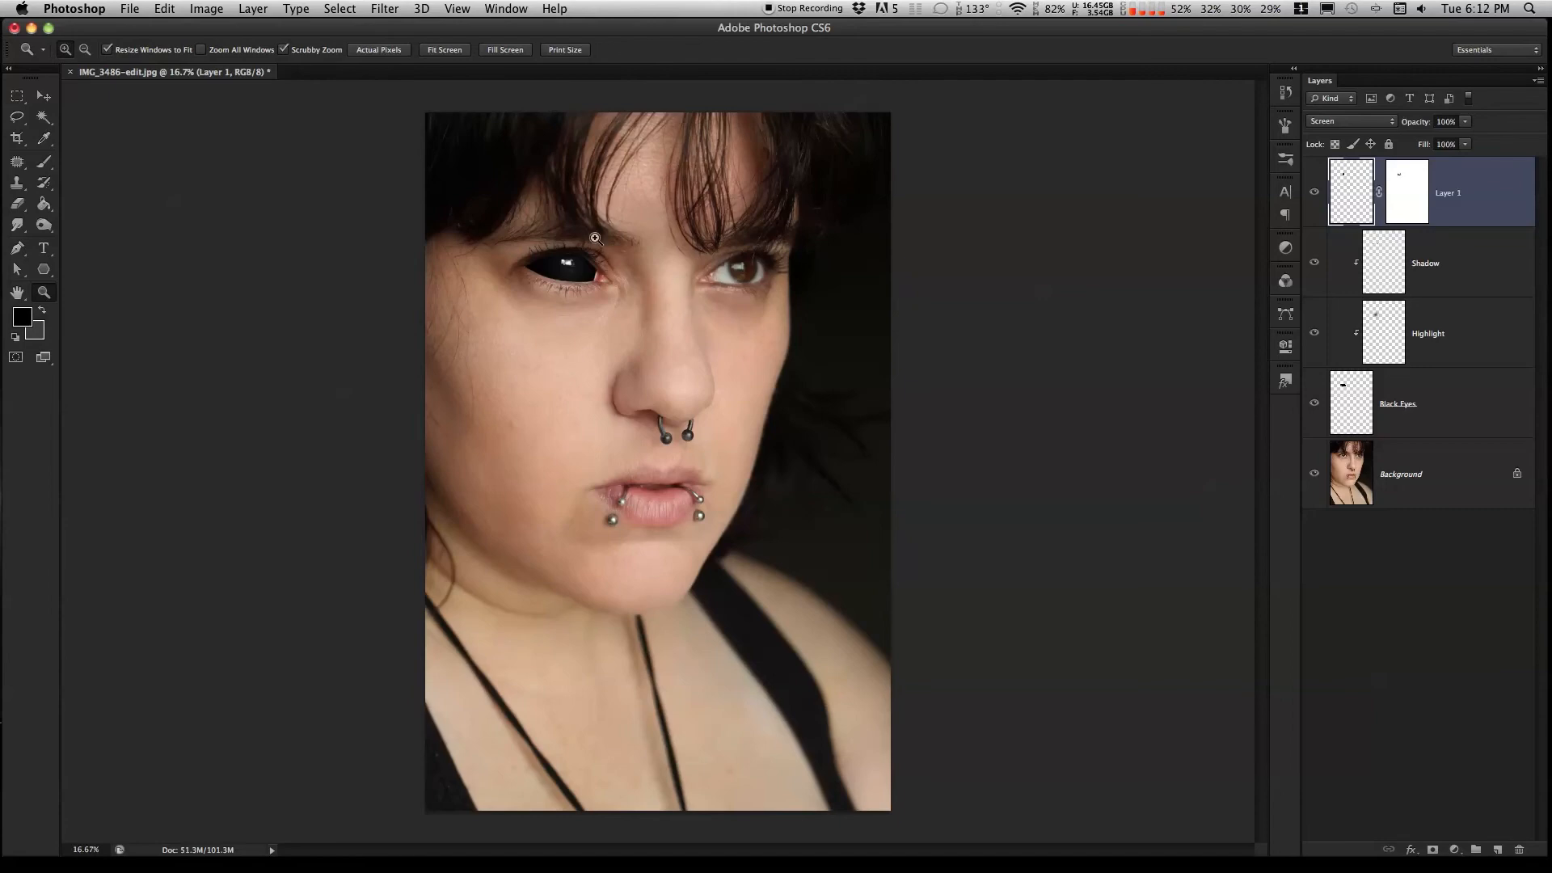
pyautogui.click(638, 242)
pyautogui.click(638, 230)
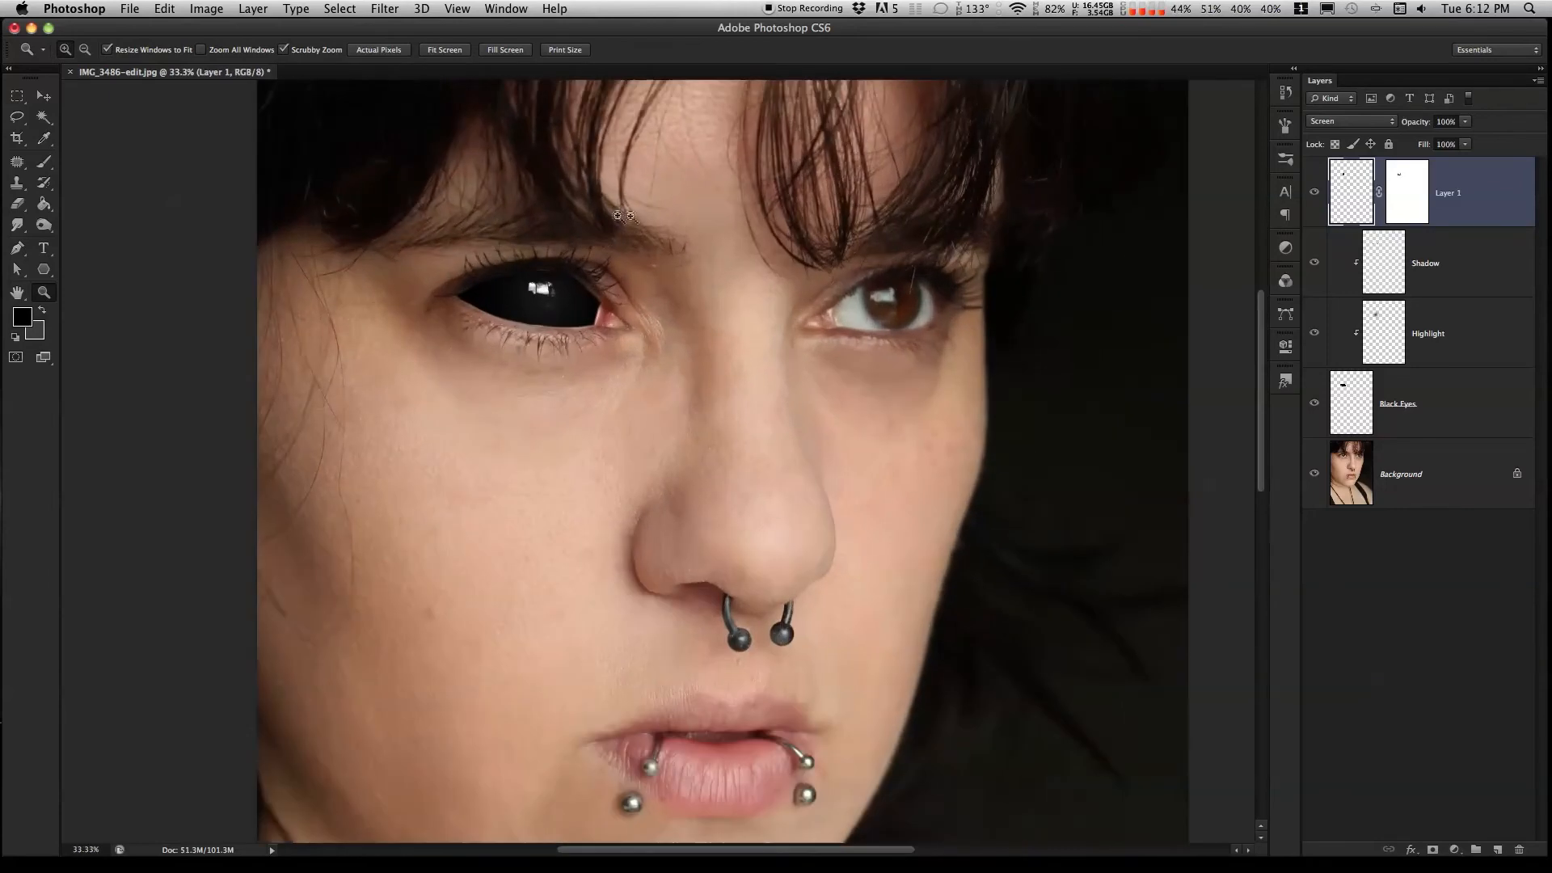
pyautogui.click(679, 212)
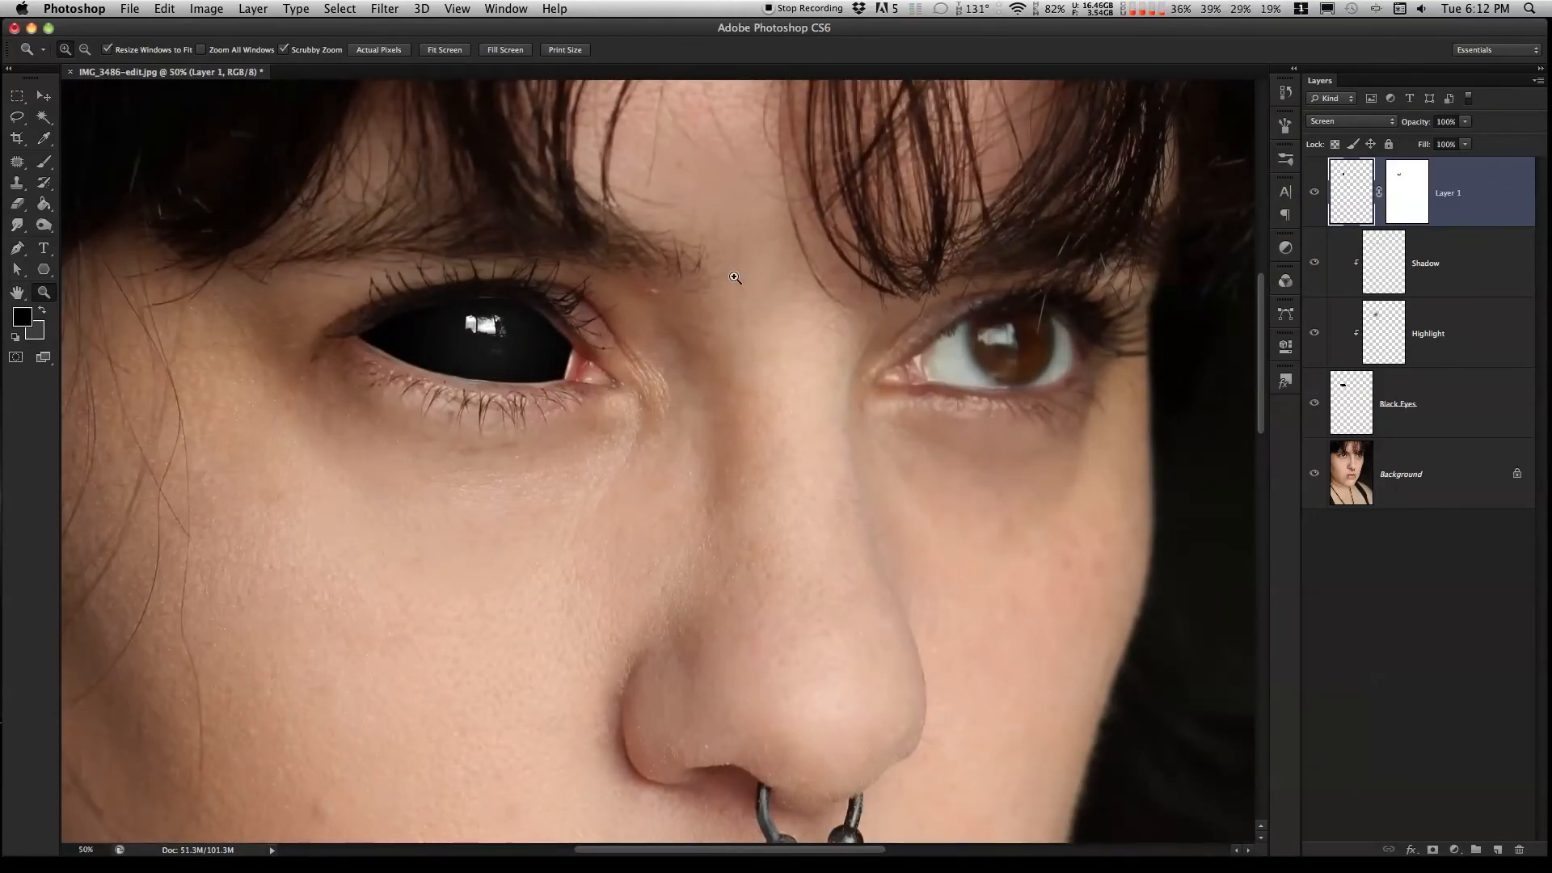
pyautogui.click(1315, 196)
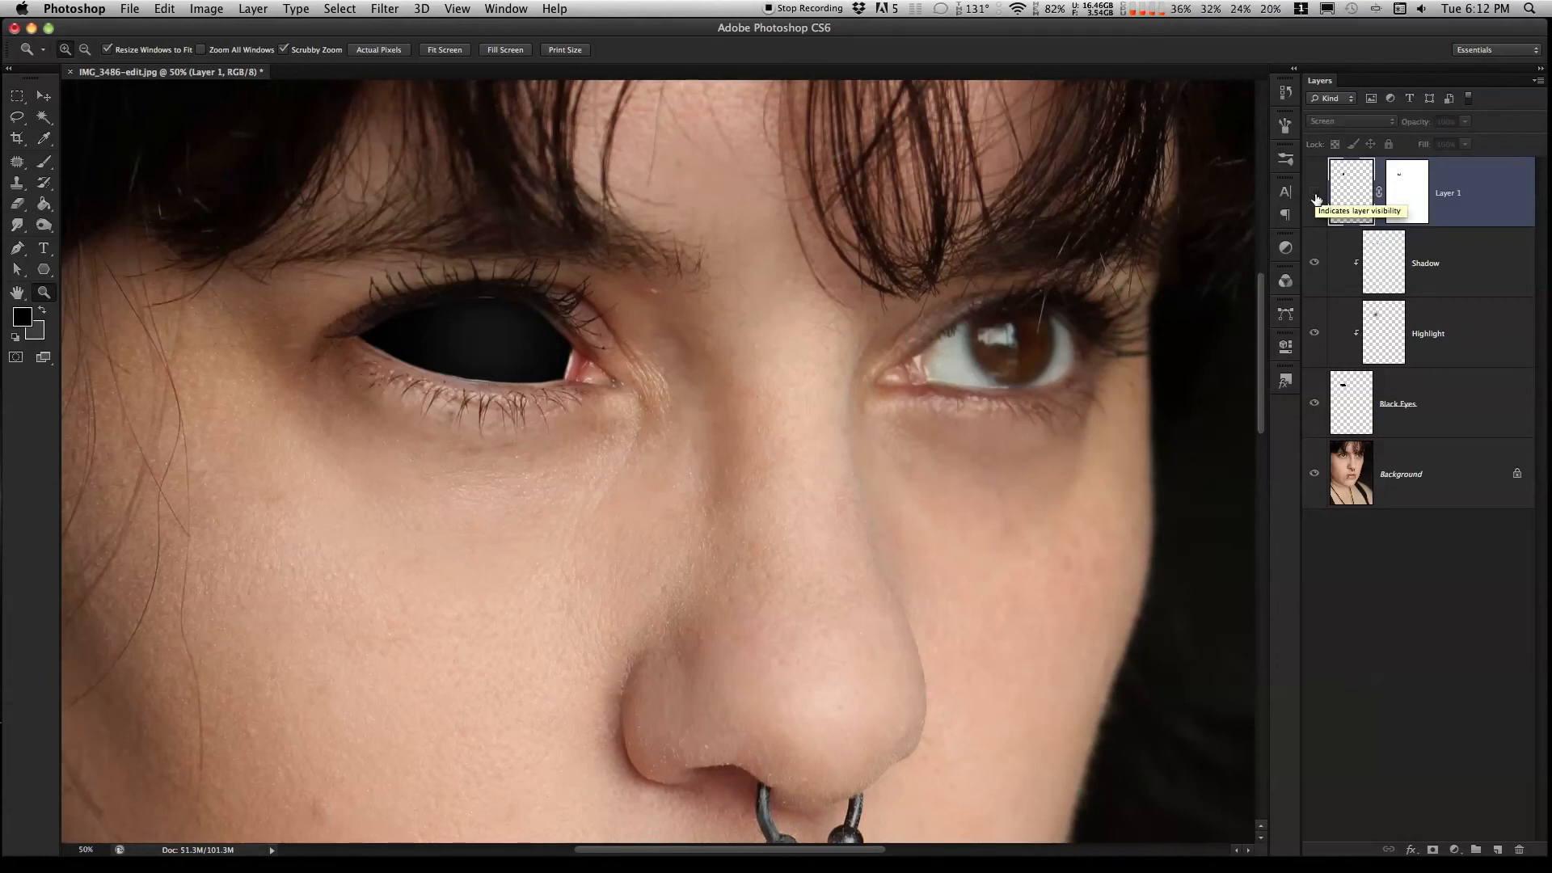
pyautogui.click(1315, 196)
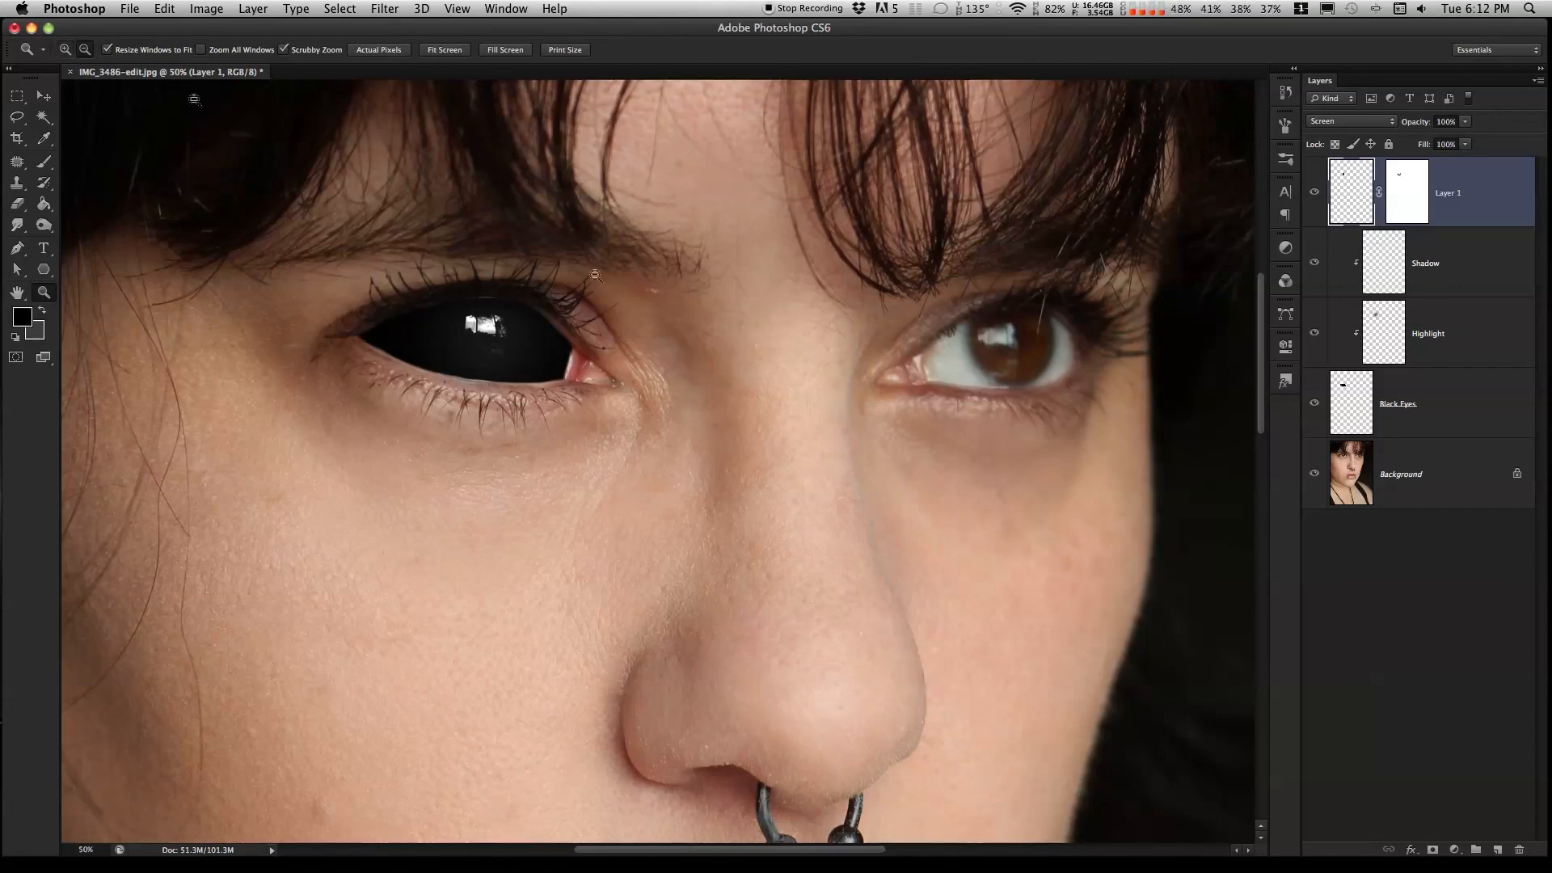
pyautogui.click(841, 421)
pyautogui.click(841, 420)
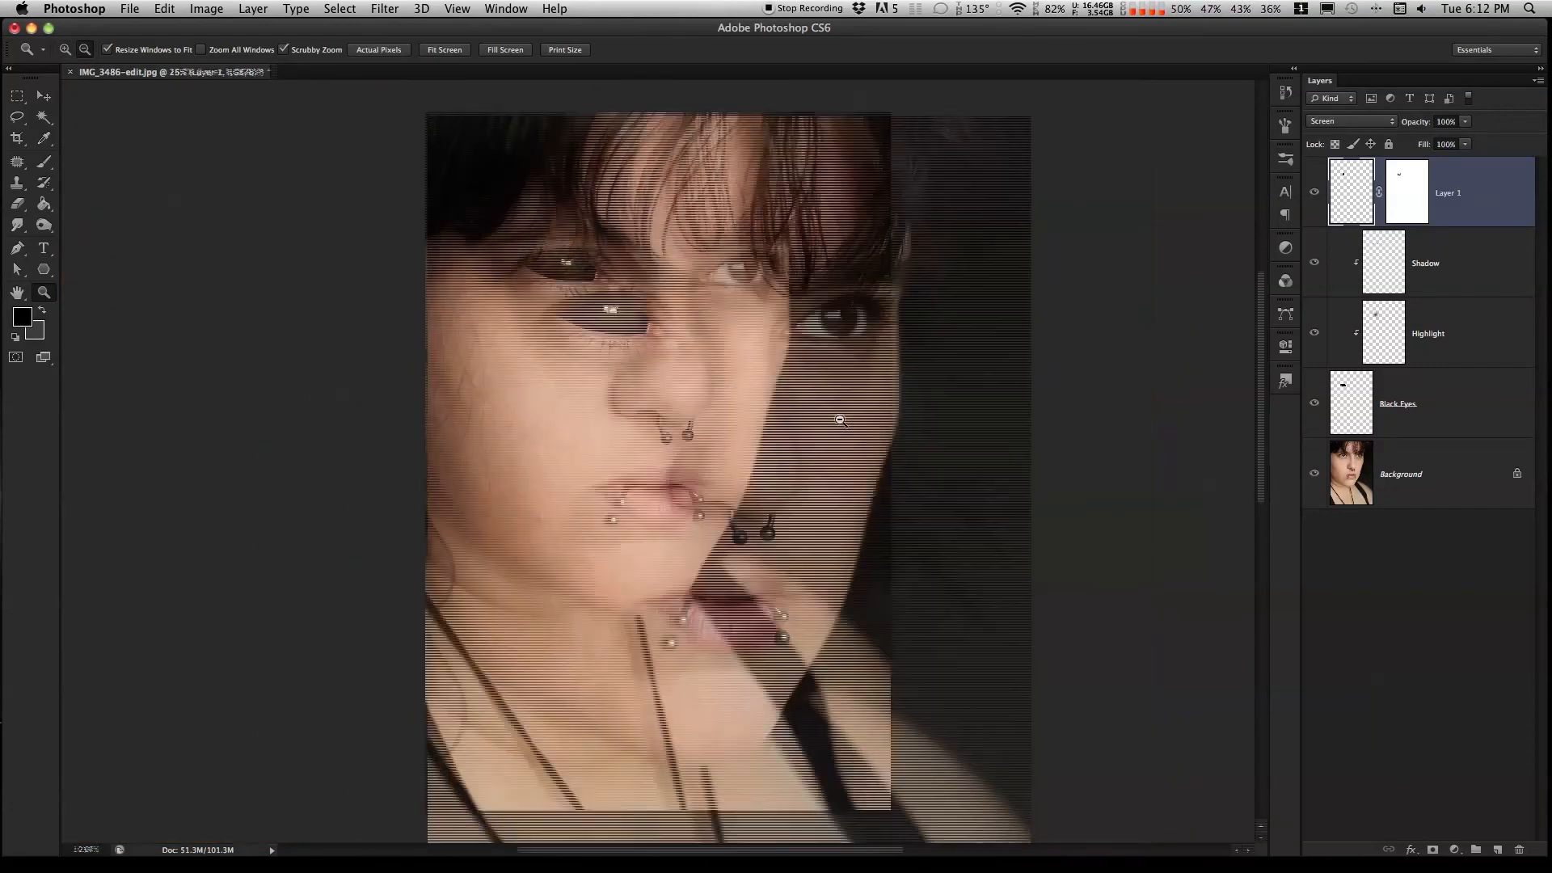